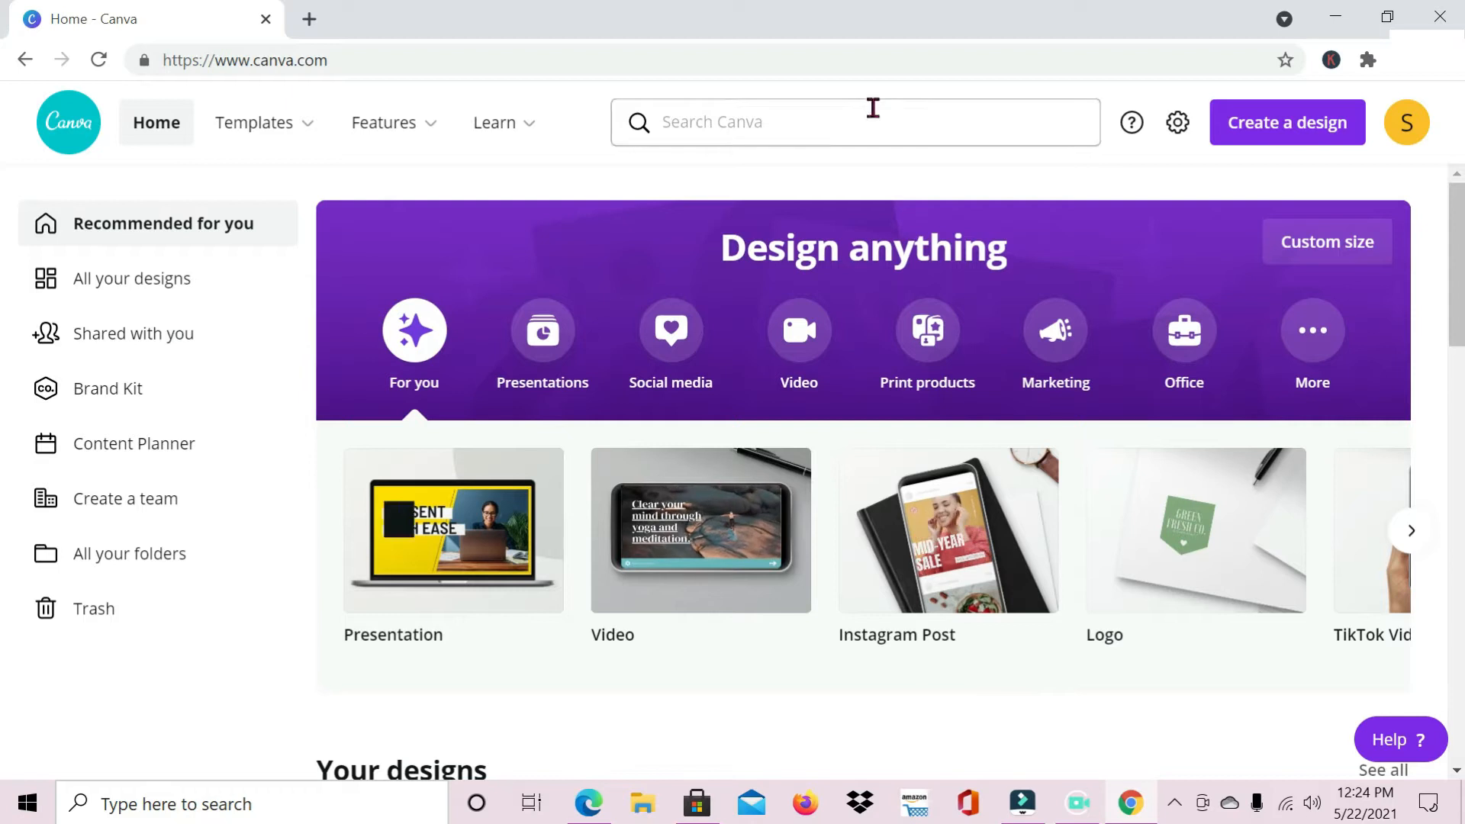
# Search for "youtube" and open the suggested YouTube Thumbnail design type.
pyautogui.click(852, 131)
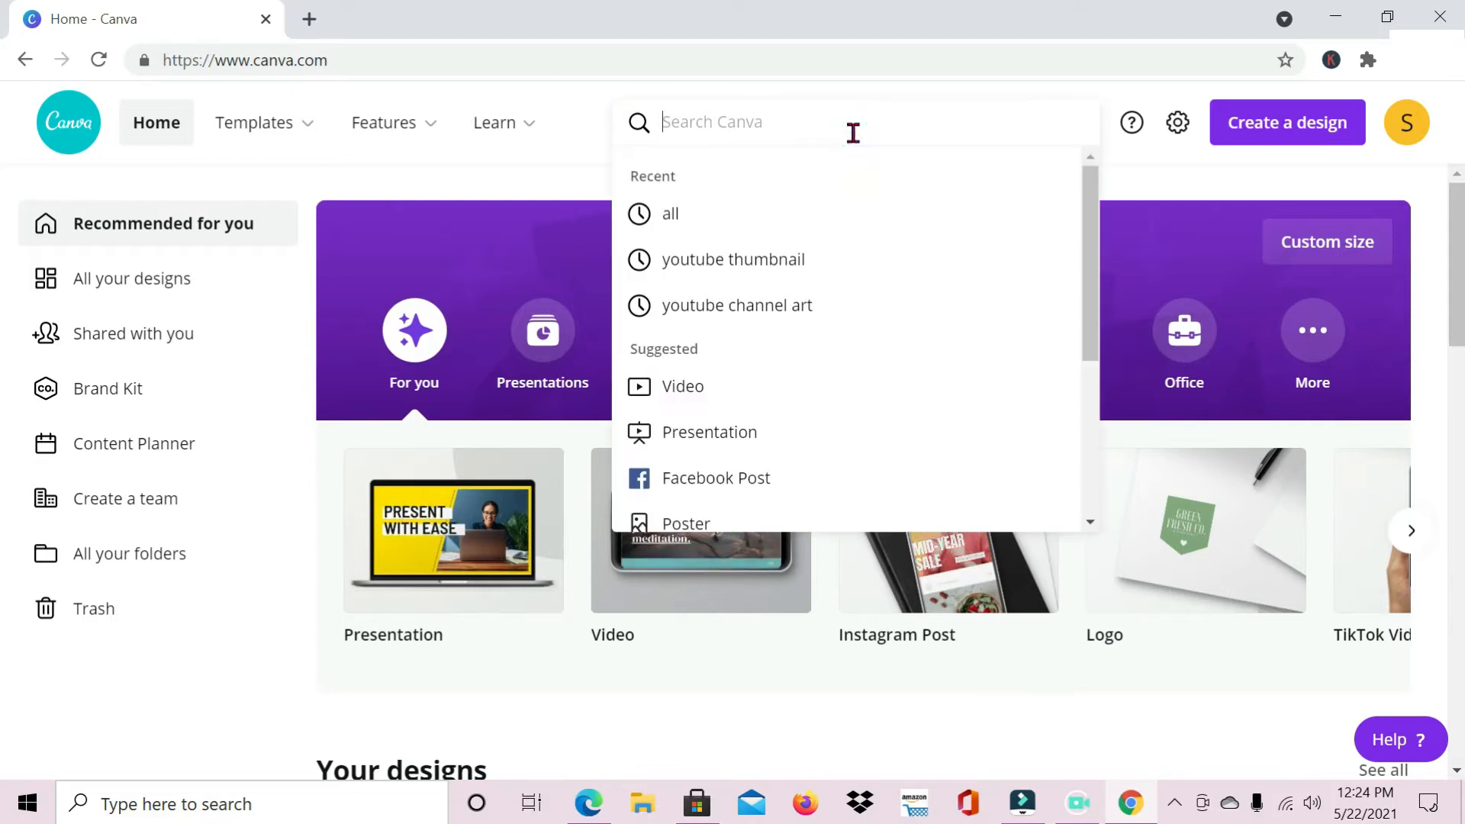
pyautogui.write('you')
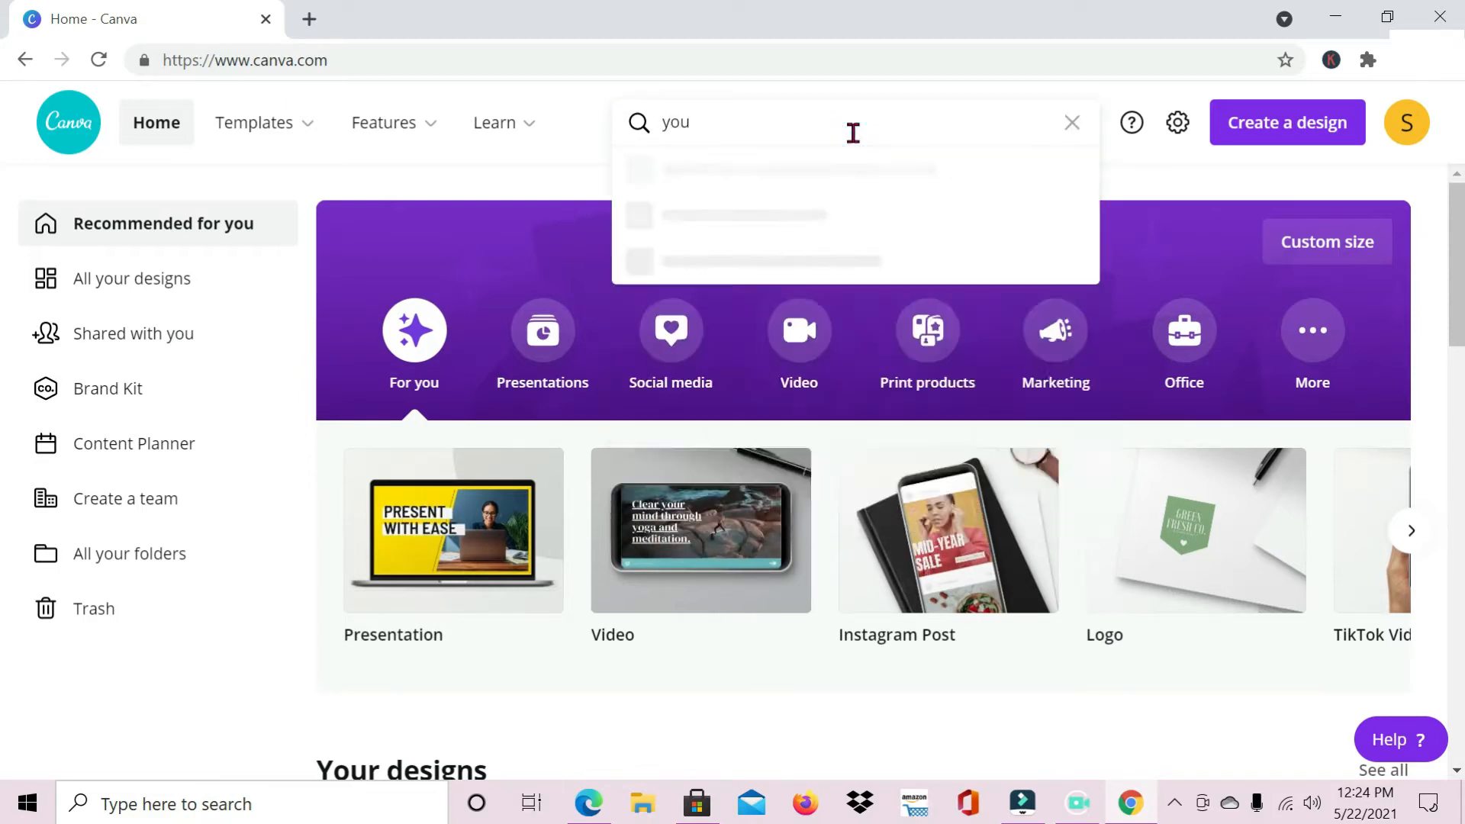
pyautogui.write('tube')
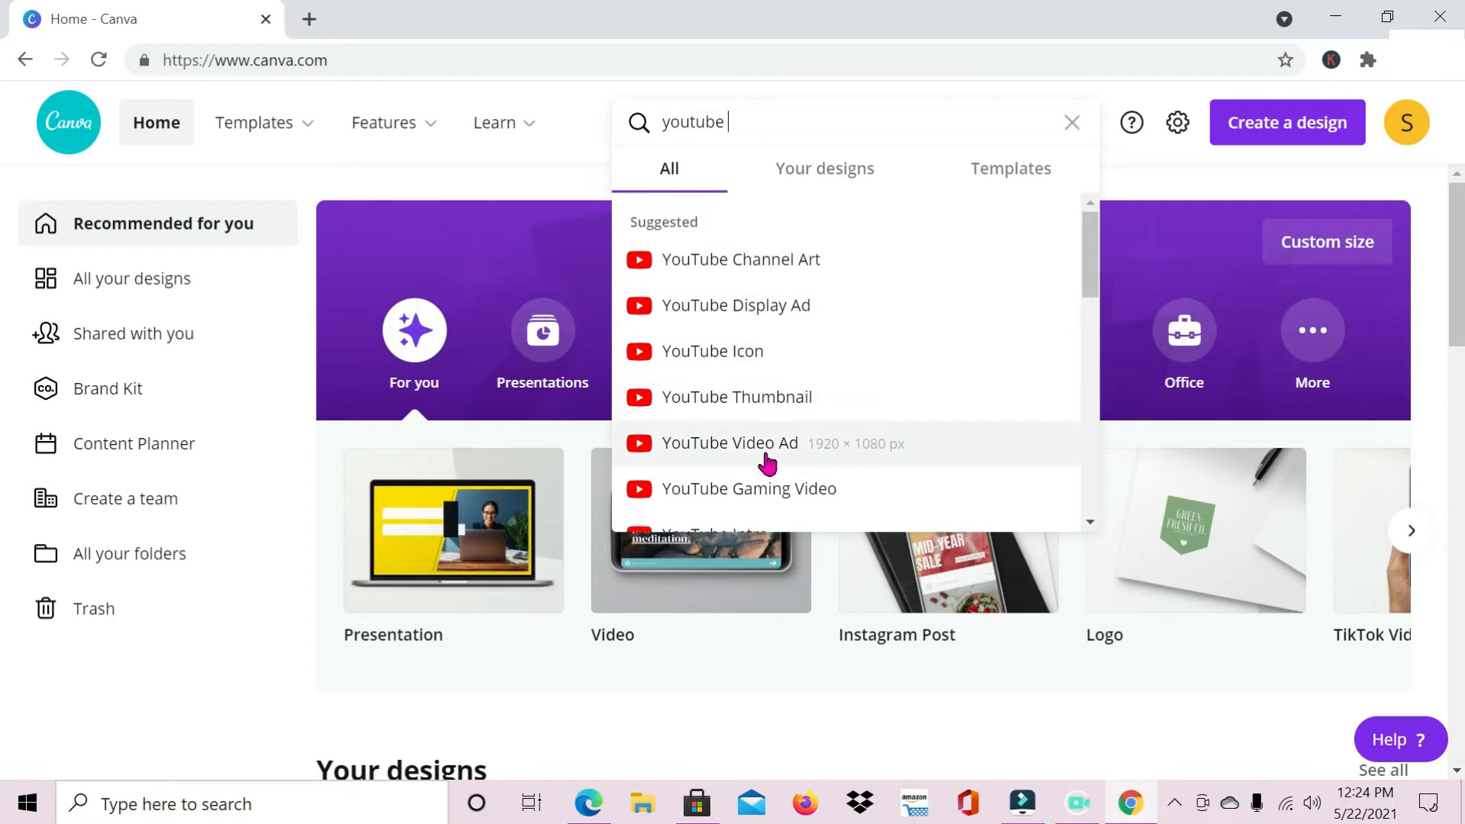
pyautogui.click(790, 412)
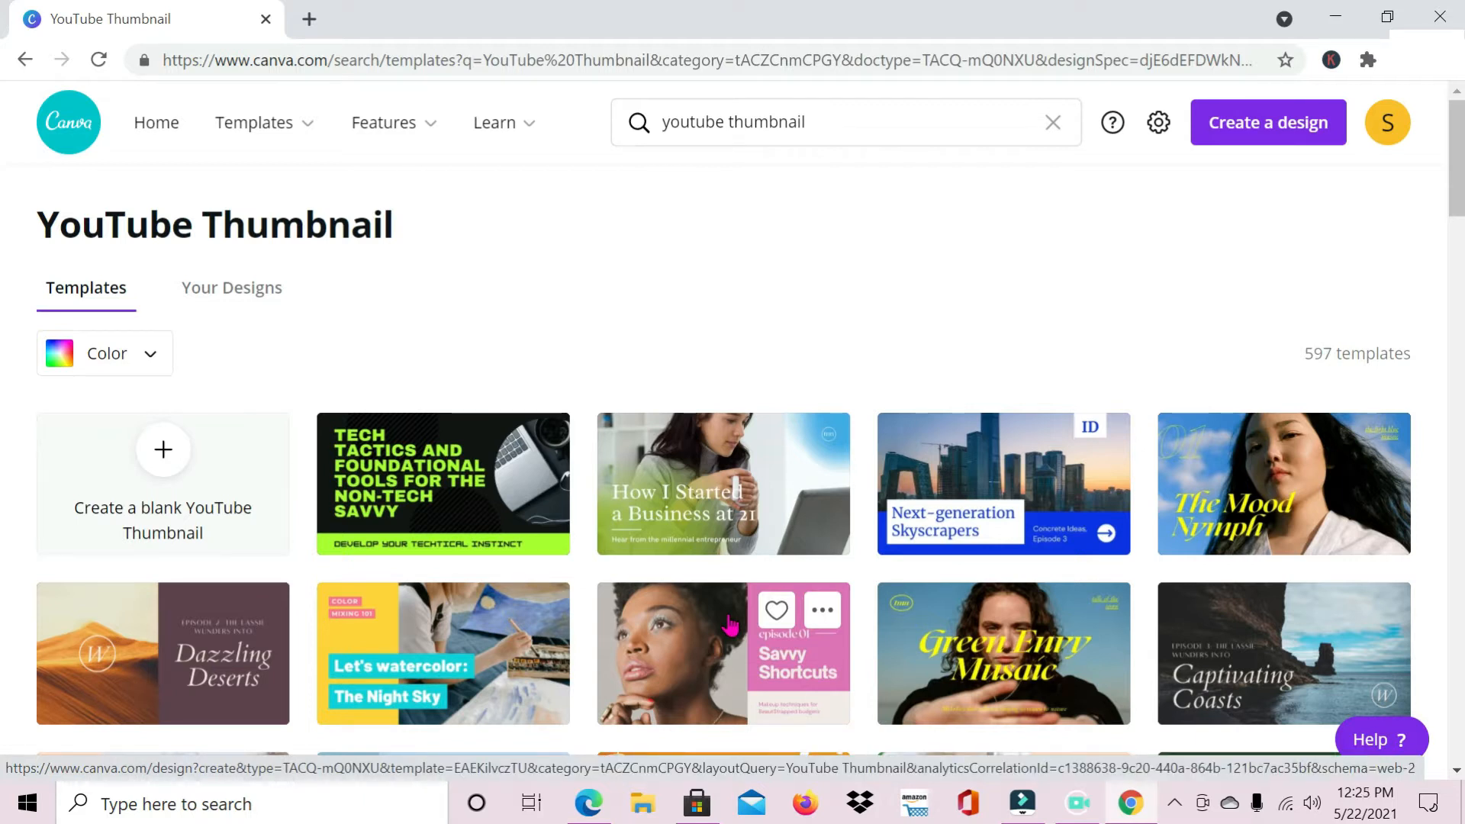
# Browse the YouTube Thumbnail templates to compare the available designs.
pyautogui.scroll(-4, 730, 625)
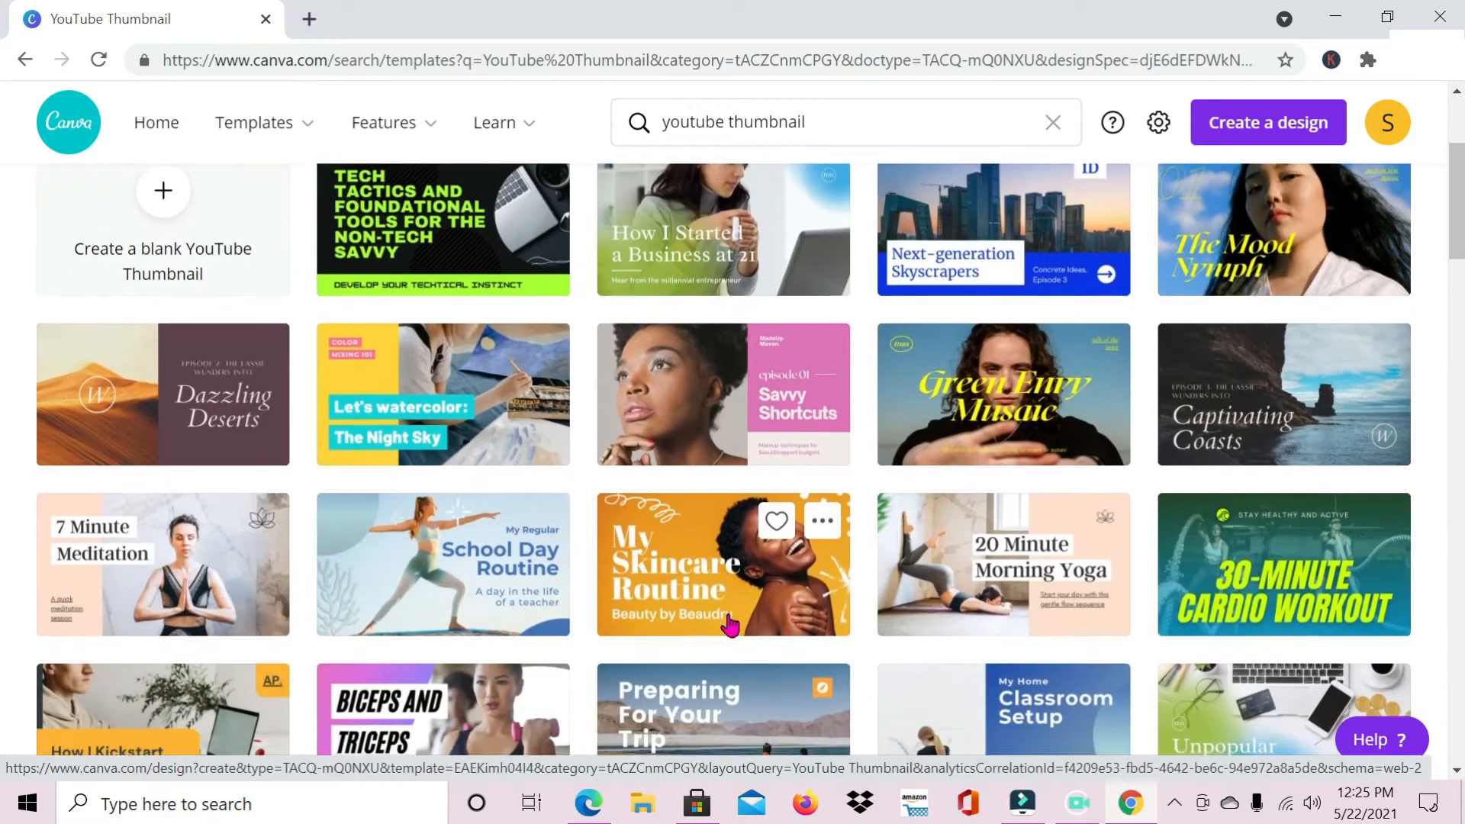
pyautogui.scroll(-4, 730, 626)
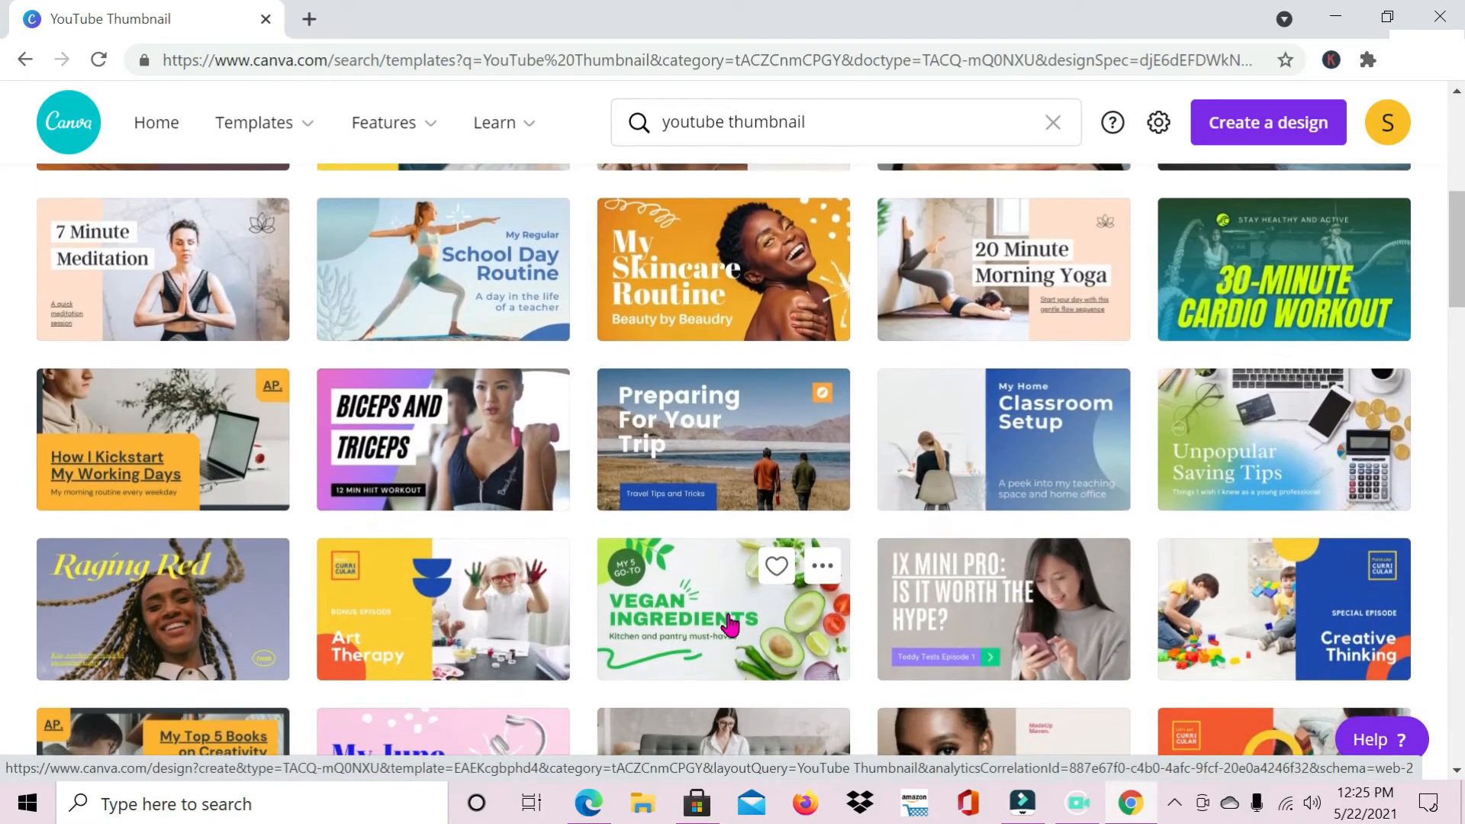
pyautogui.scroll(-2, 730, 626)
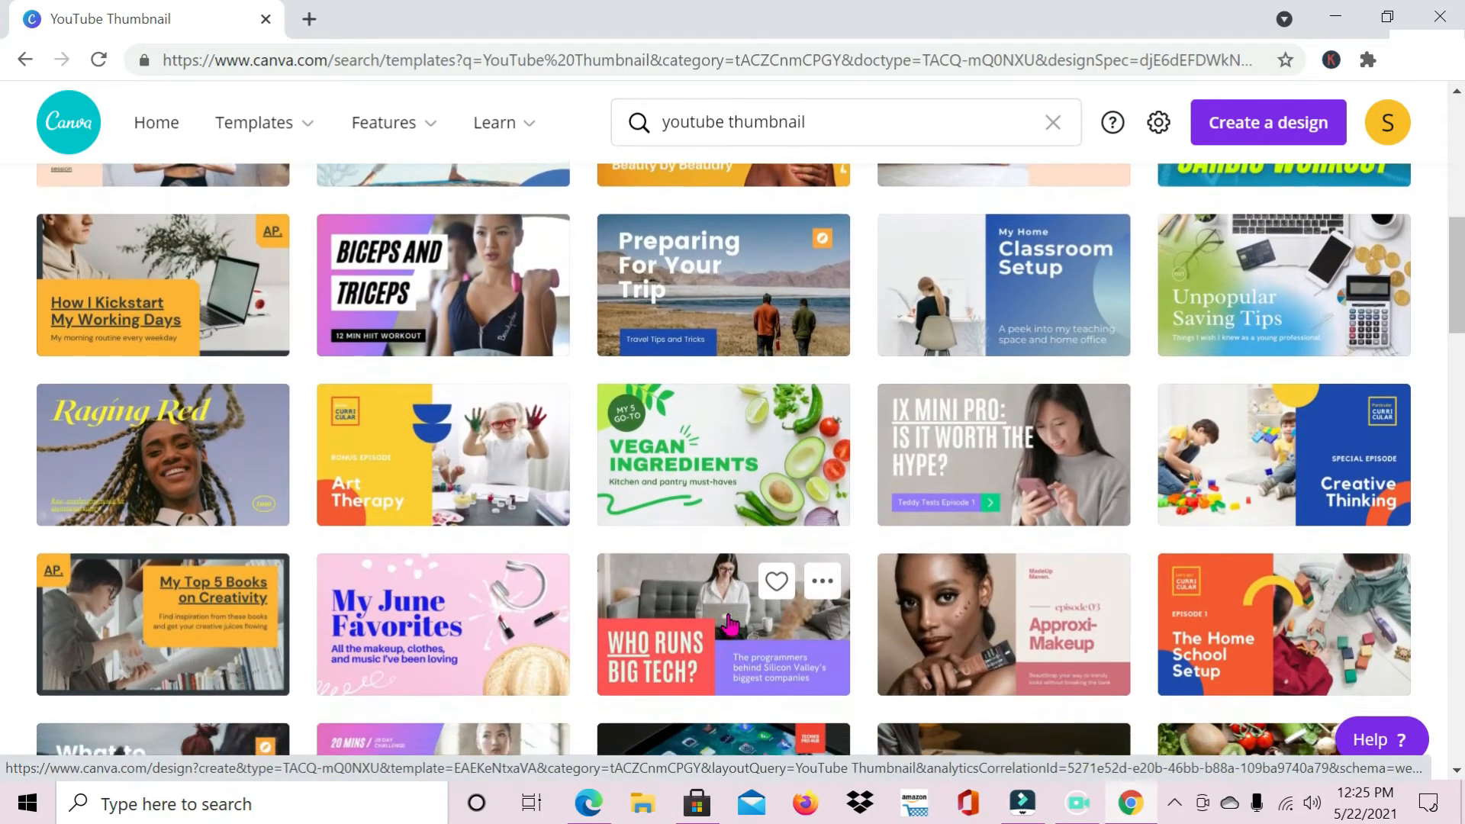
pyautogui.scroll(-1, 730, 626)
pyautogui.scroll(-2, 730, 625)
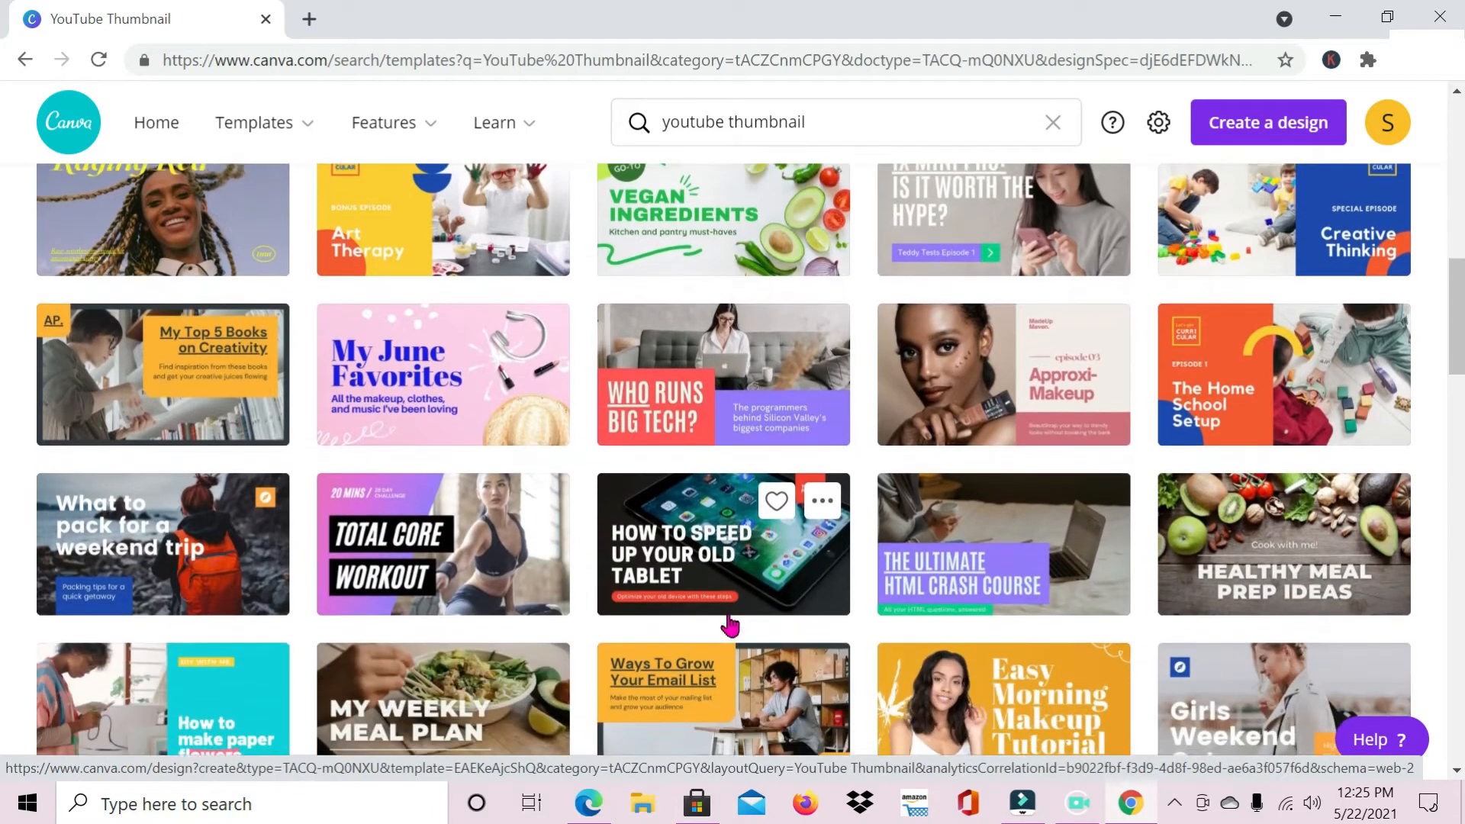
pyautogui.scroll(-3, 730, 626)
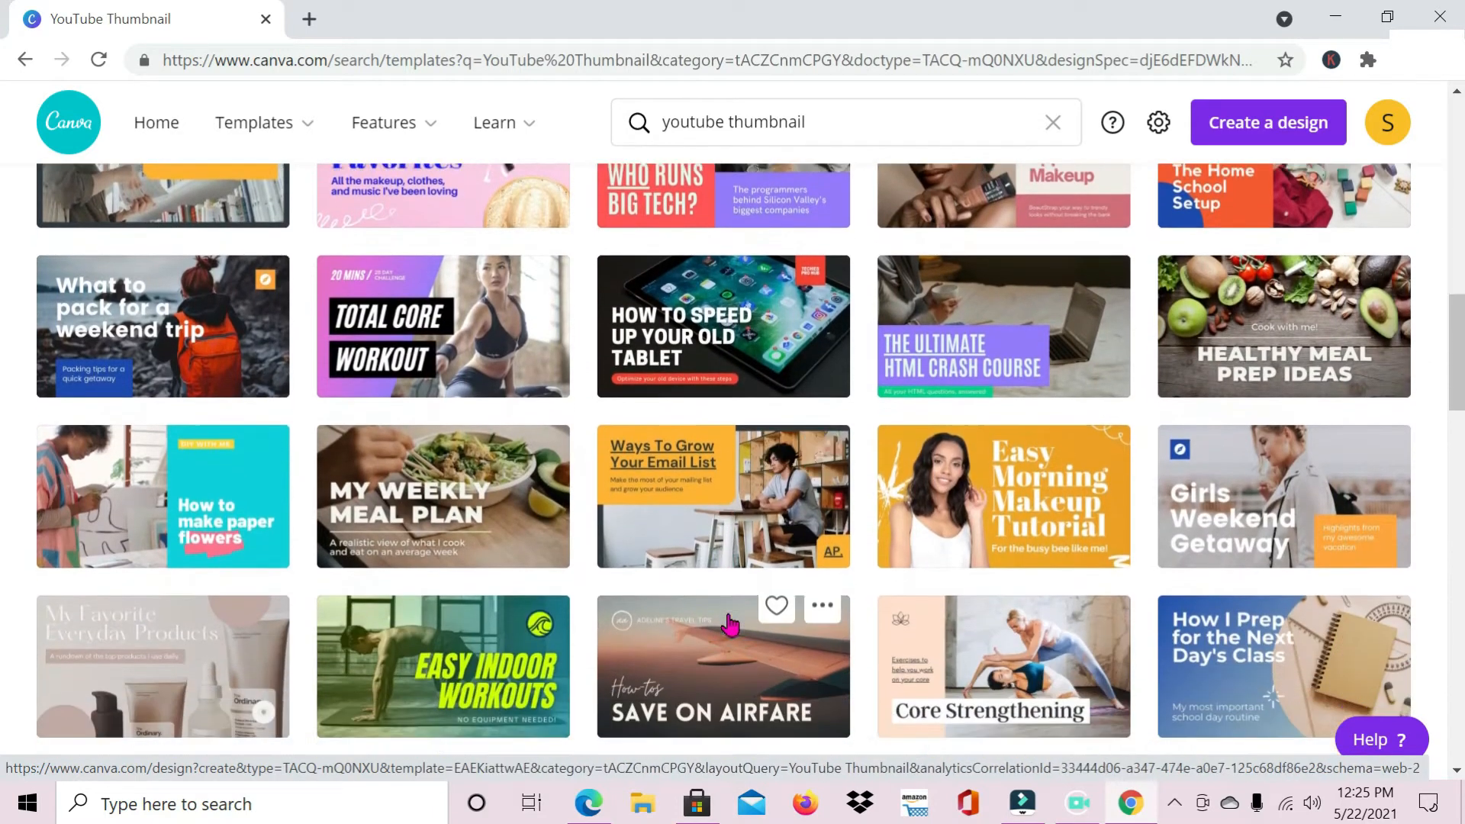
pyautogui.scroll(-2, 730, 625)
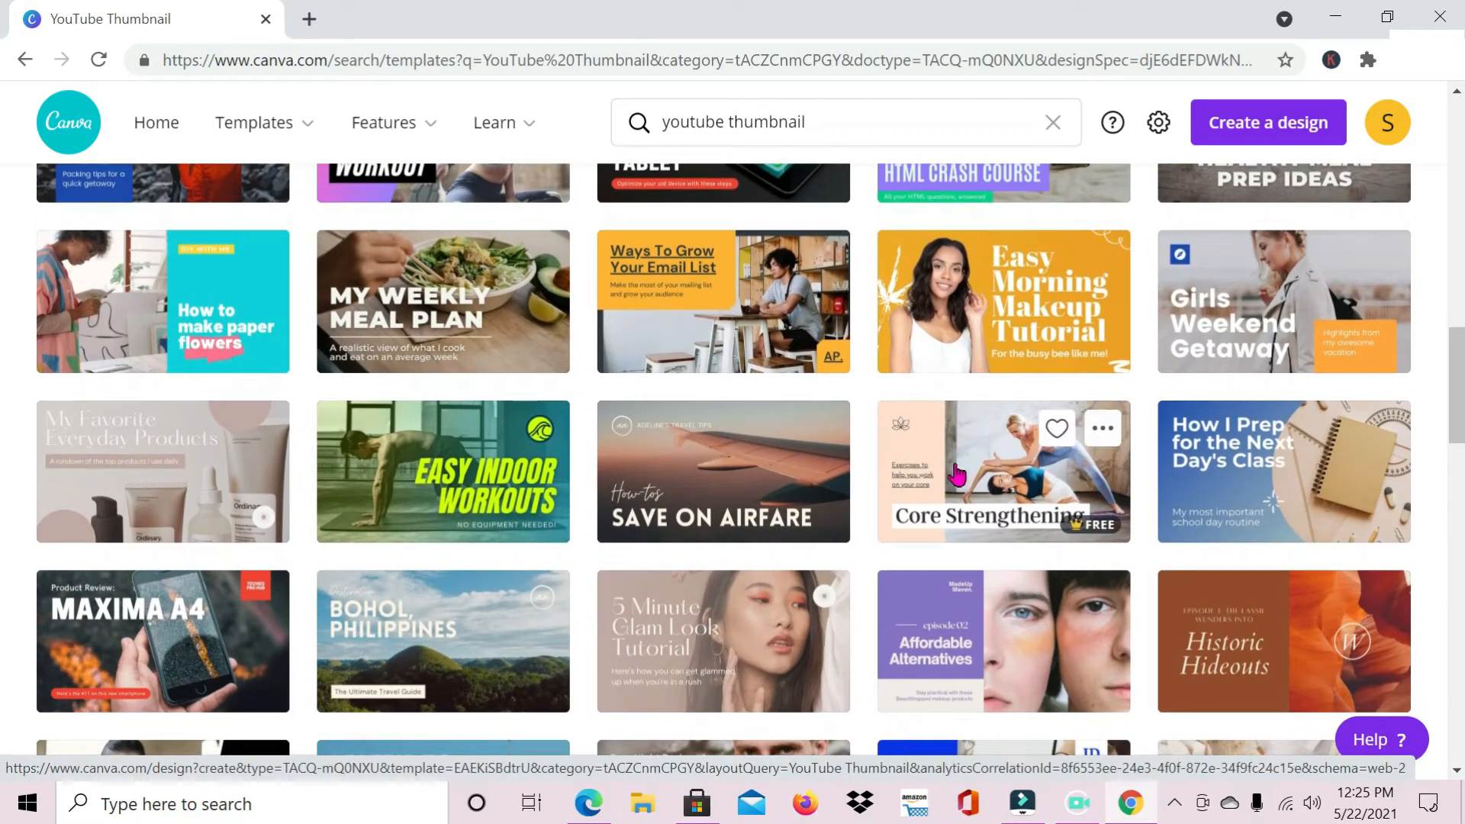
pyautogui.scroll(-3, 670, 588)
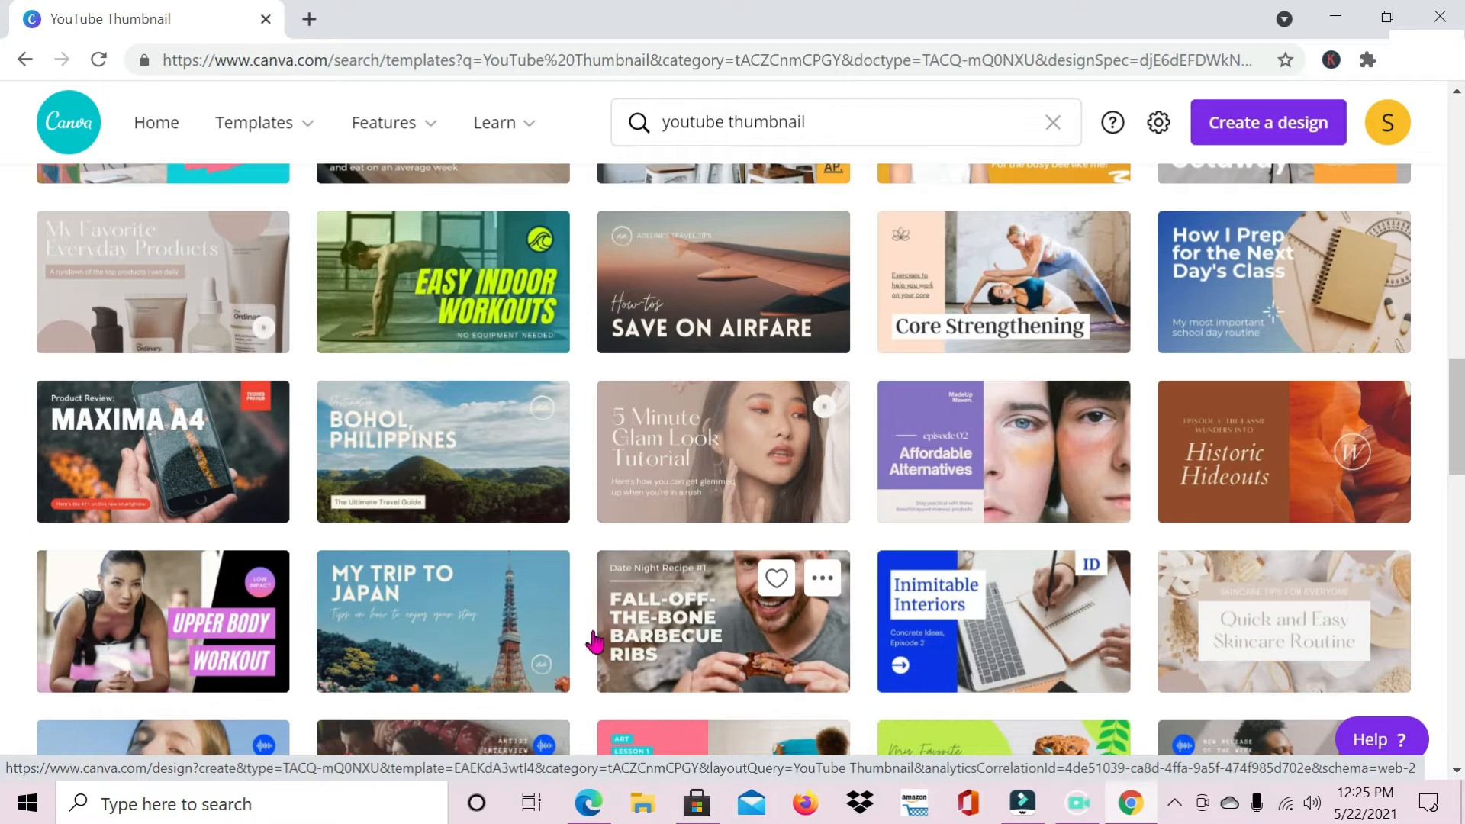
pyautogui.scroll(-8, 427, 624)
pyautogui.scroll(-4, 432, 627)
pyautogui.scroll(-4, 432, 627)
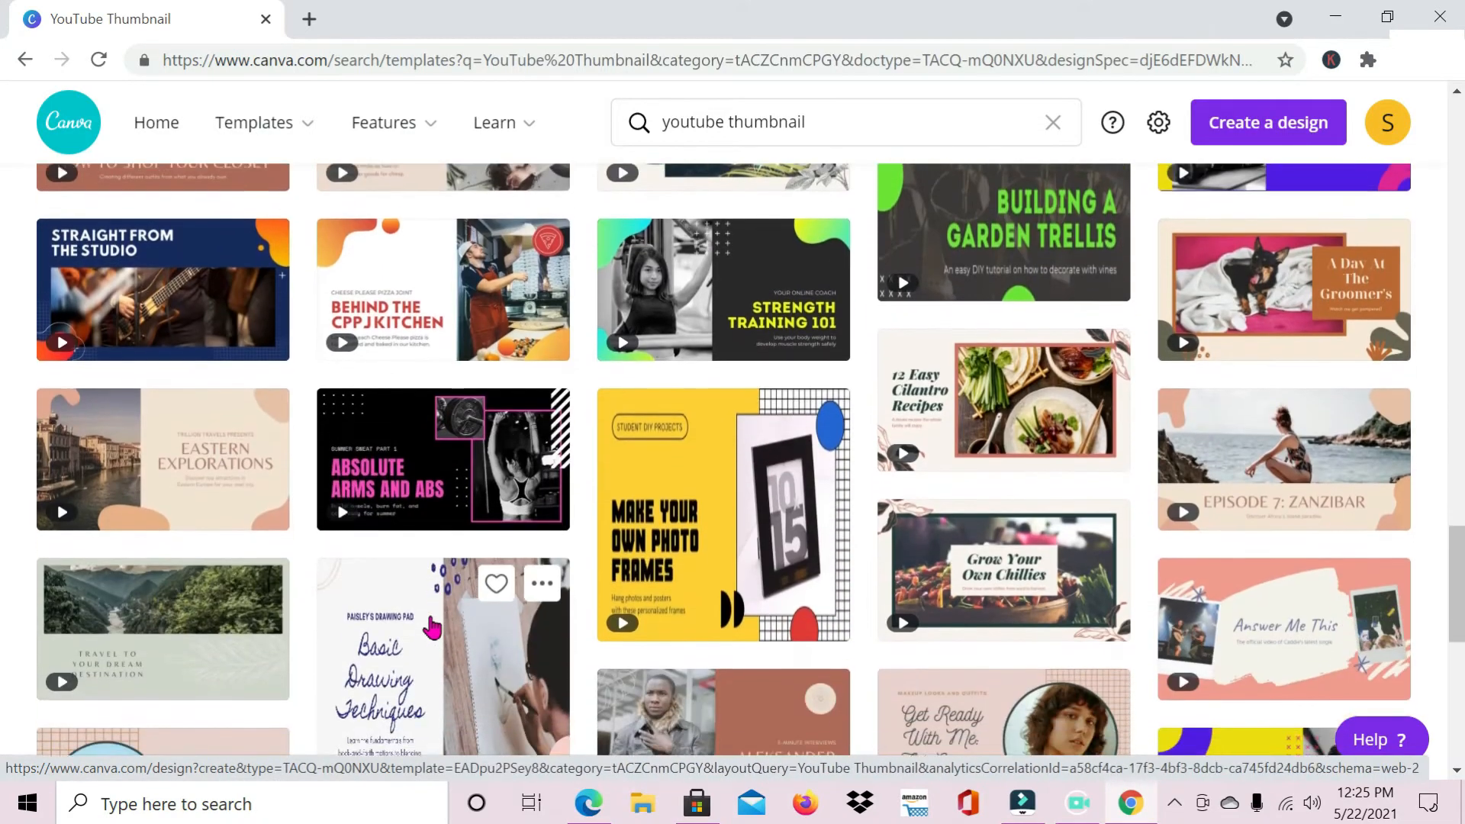
pyautogui.scroll(-3, 432, 627)
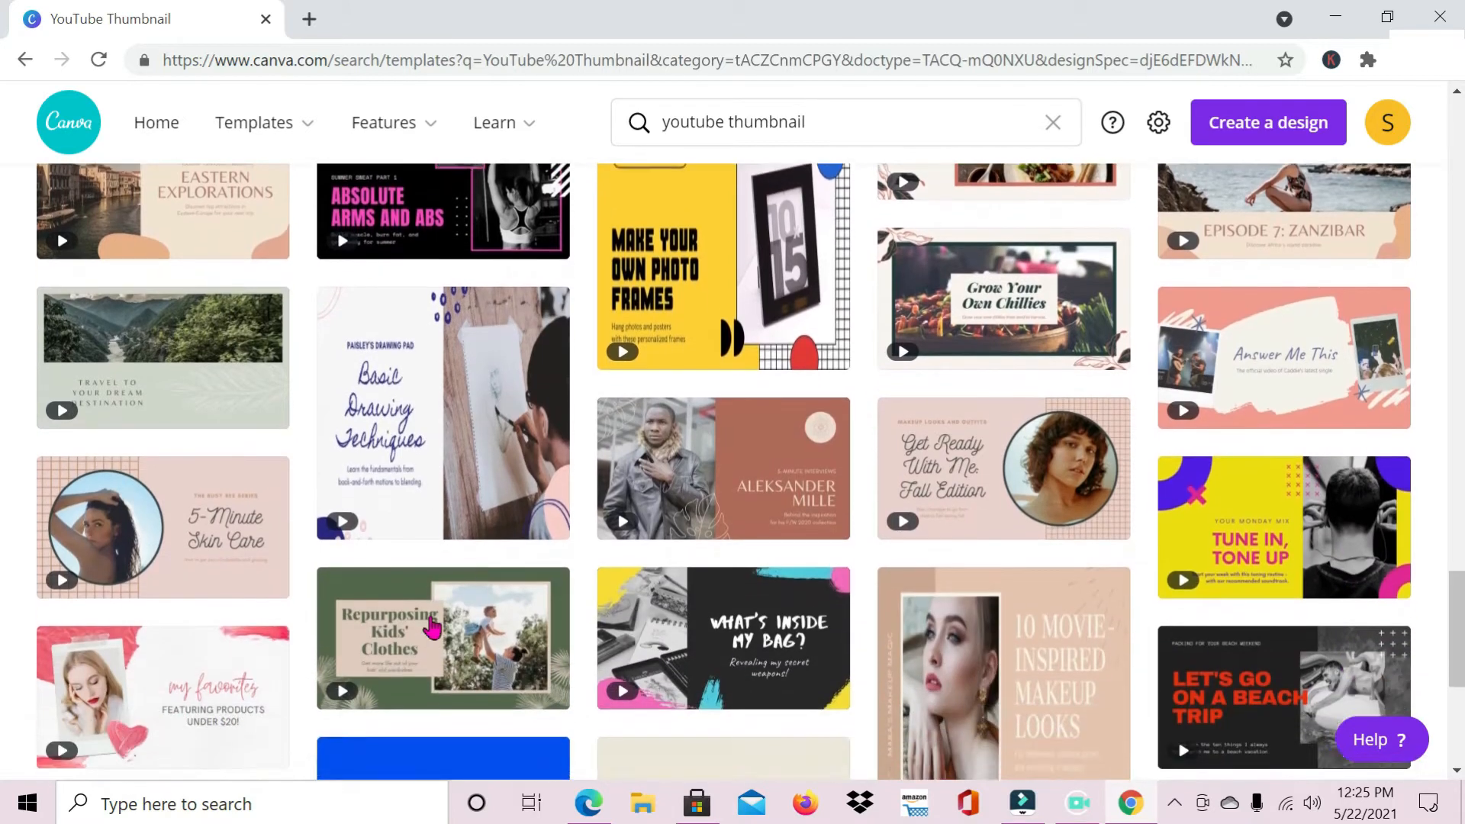
pyautogui.scroll(-3, 431, 627)
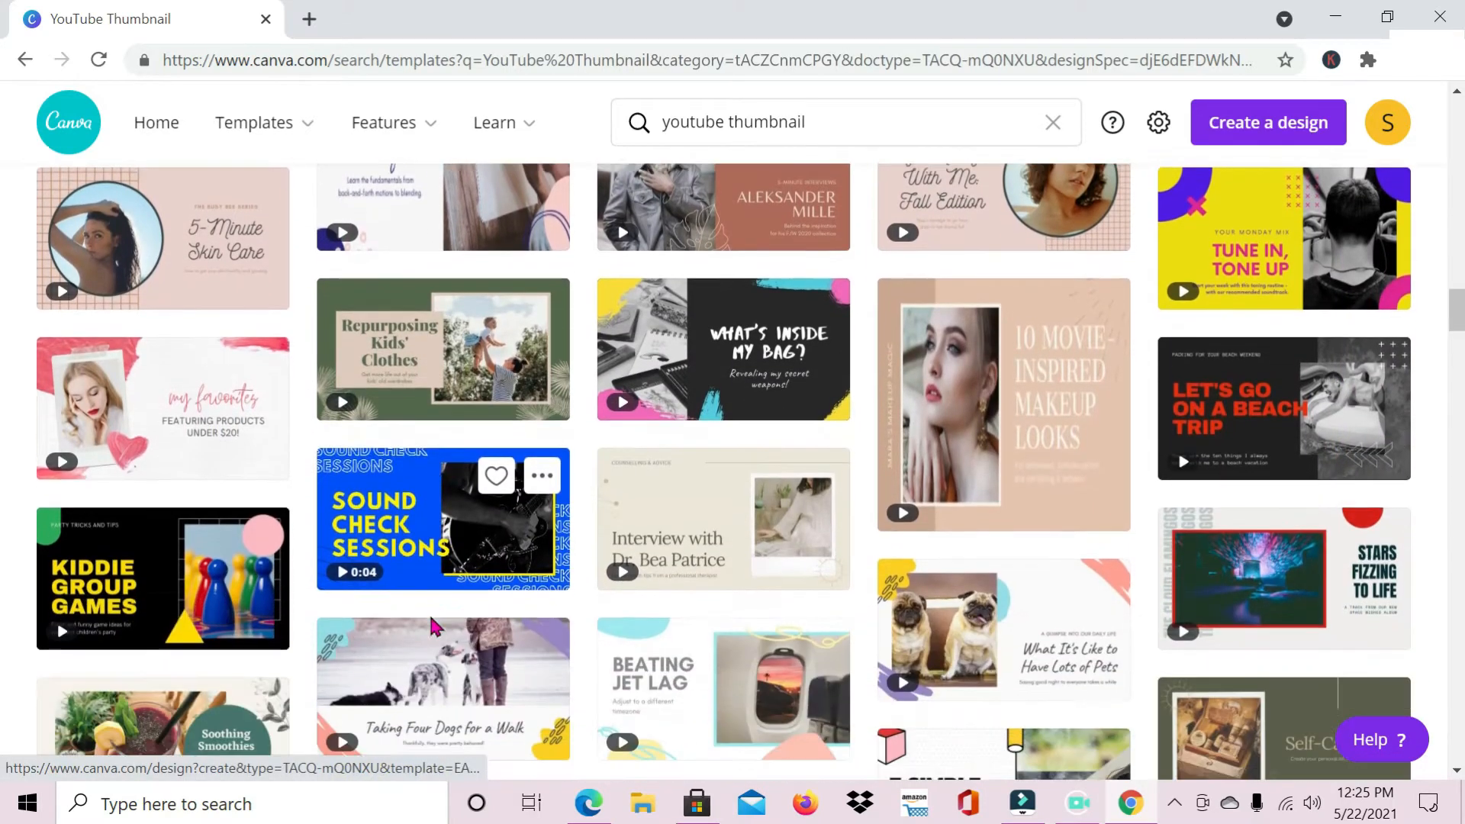
pyautogui.scroll(-6, 432, 627)
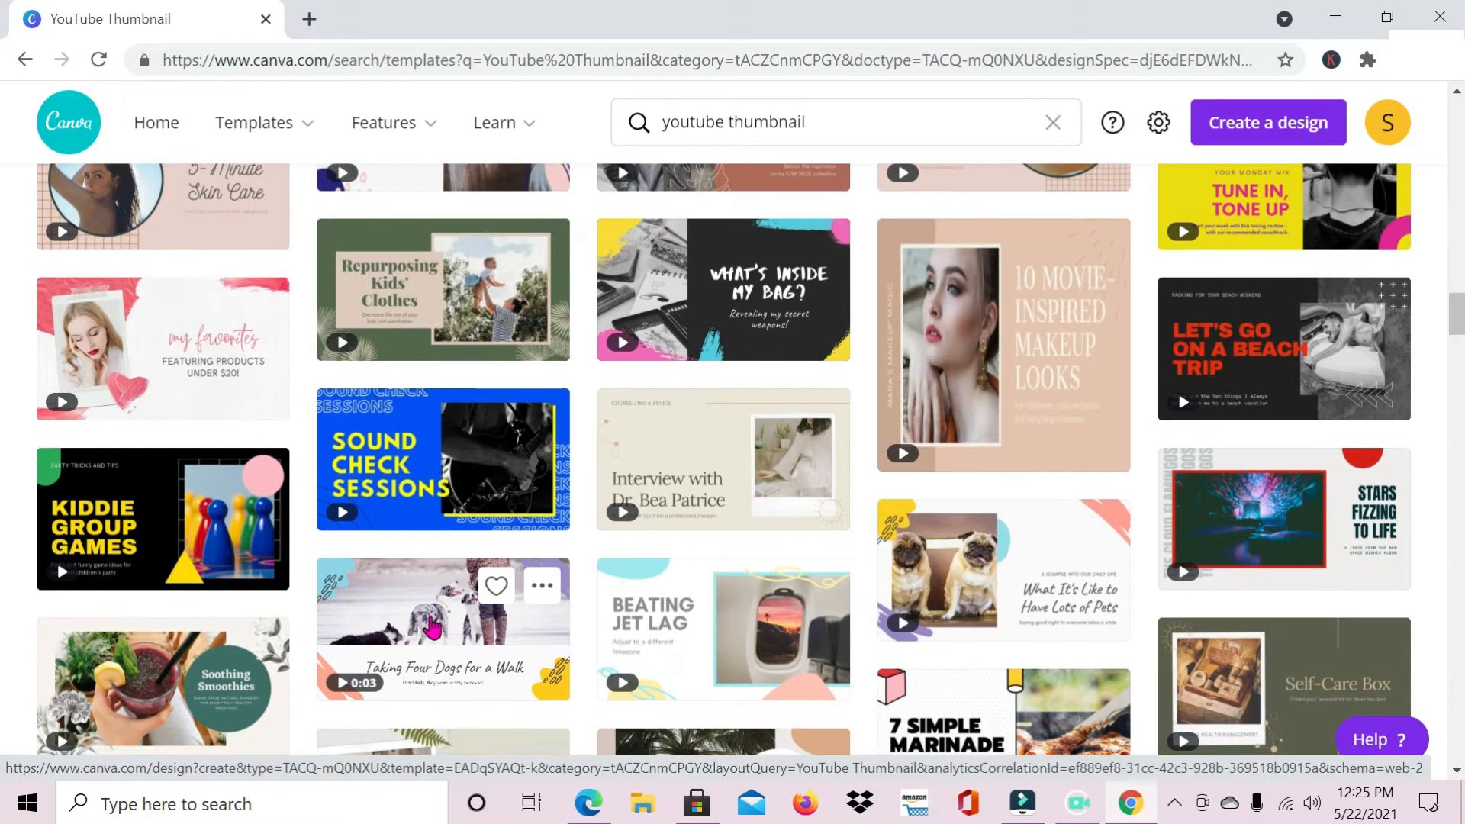
pyautogui.scroll(-10, 432, 627)
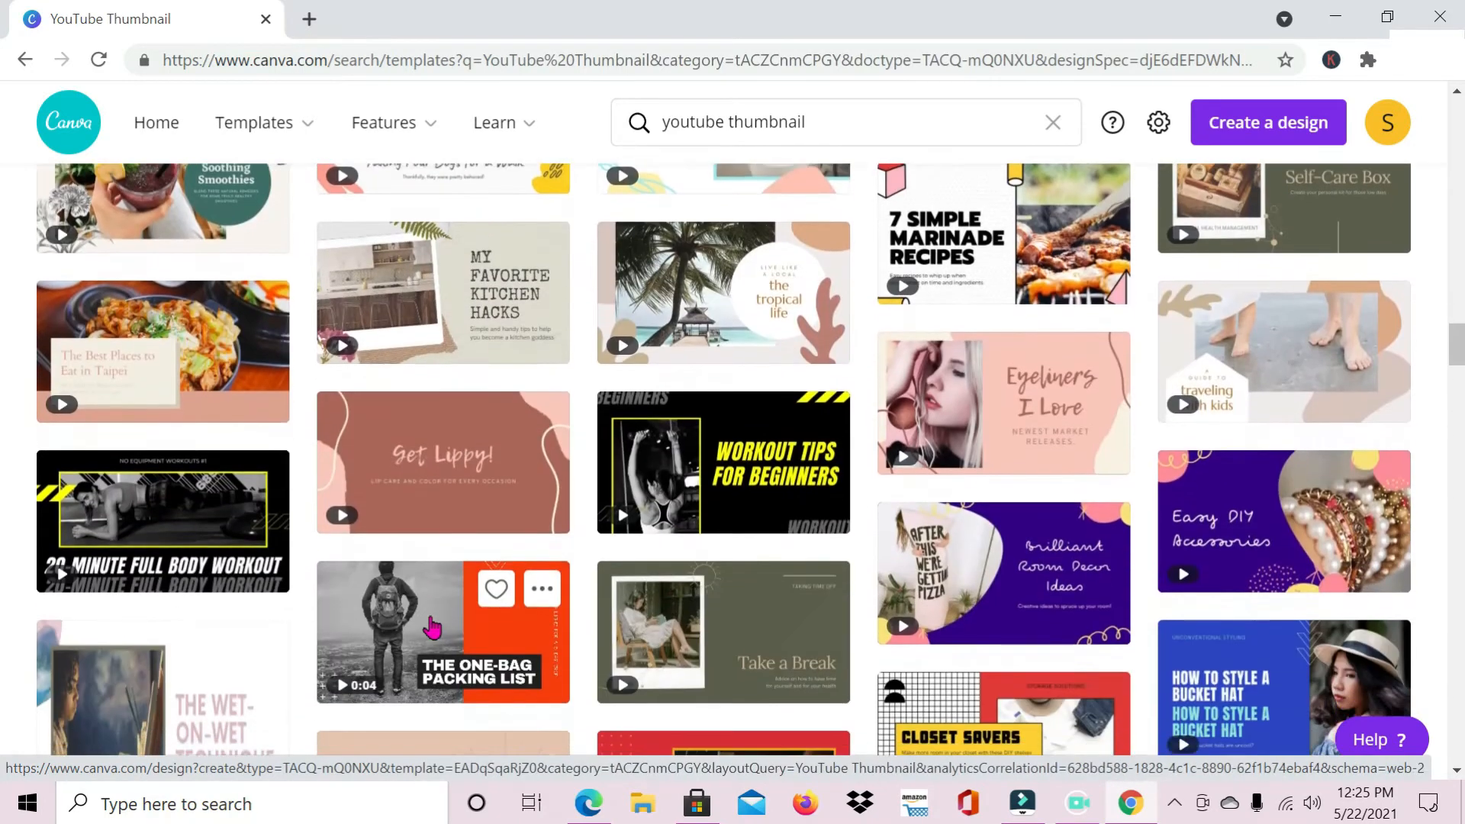
pyautogui.scroll(12, 387, 602)
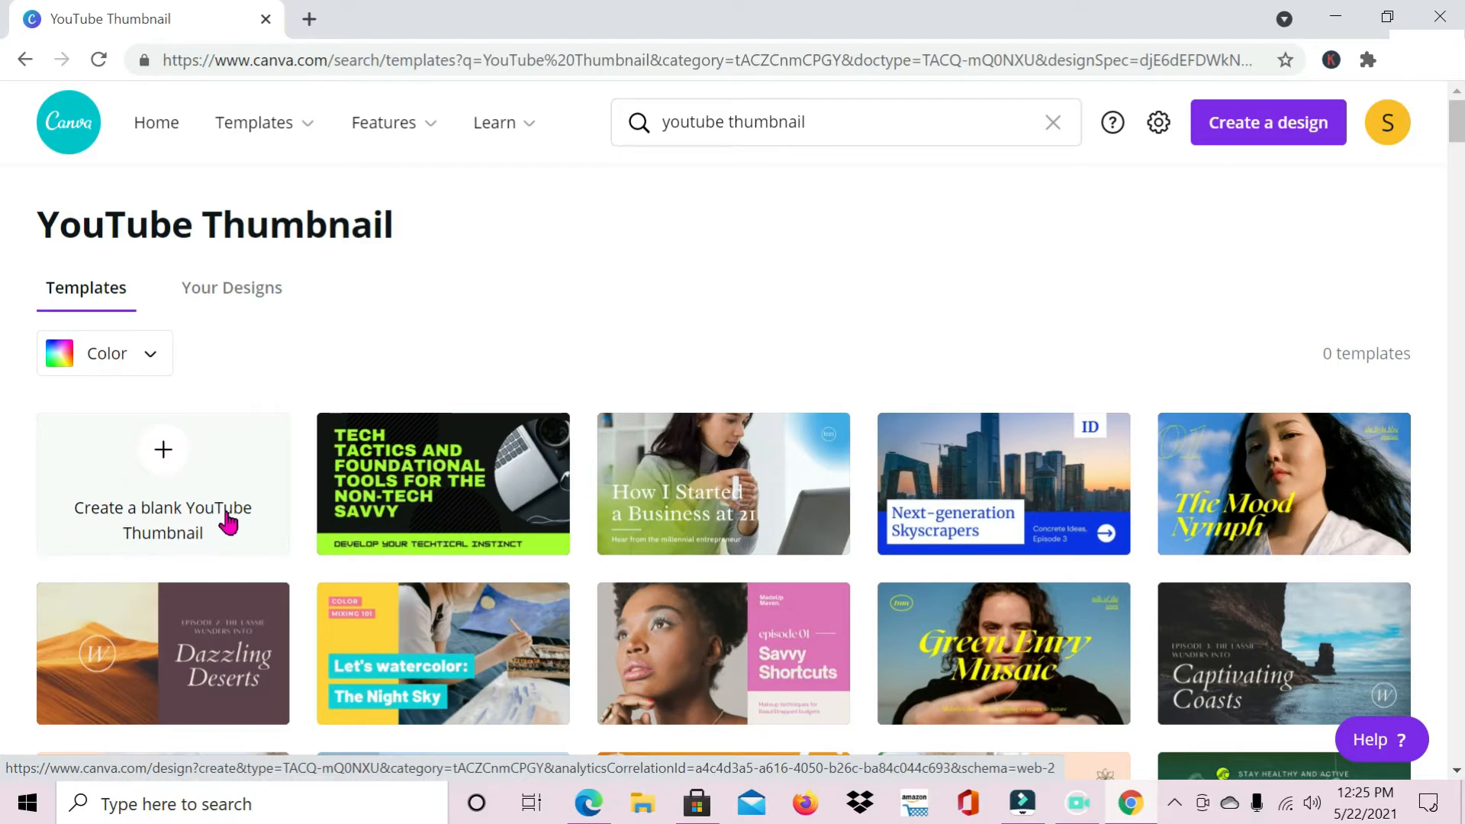
# Create a design from the "Upper Body Workout" YouTube thumbnail template.
pyautogui.scroll(-10, 120, 497)
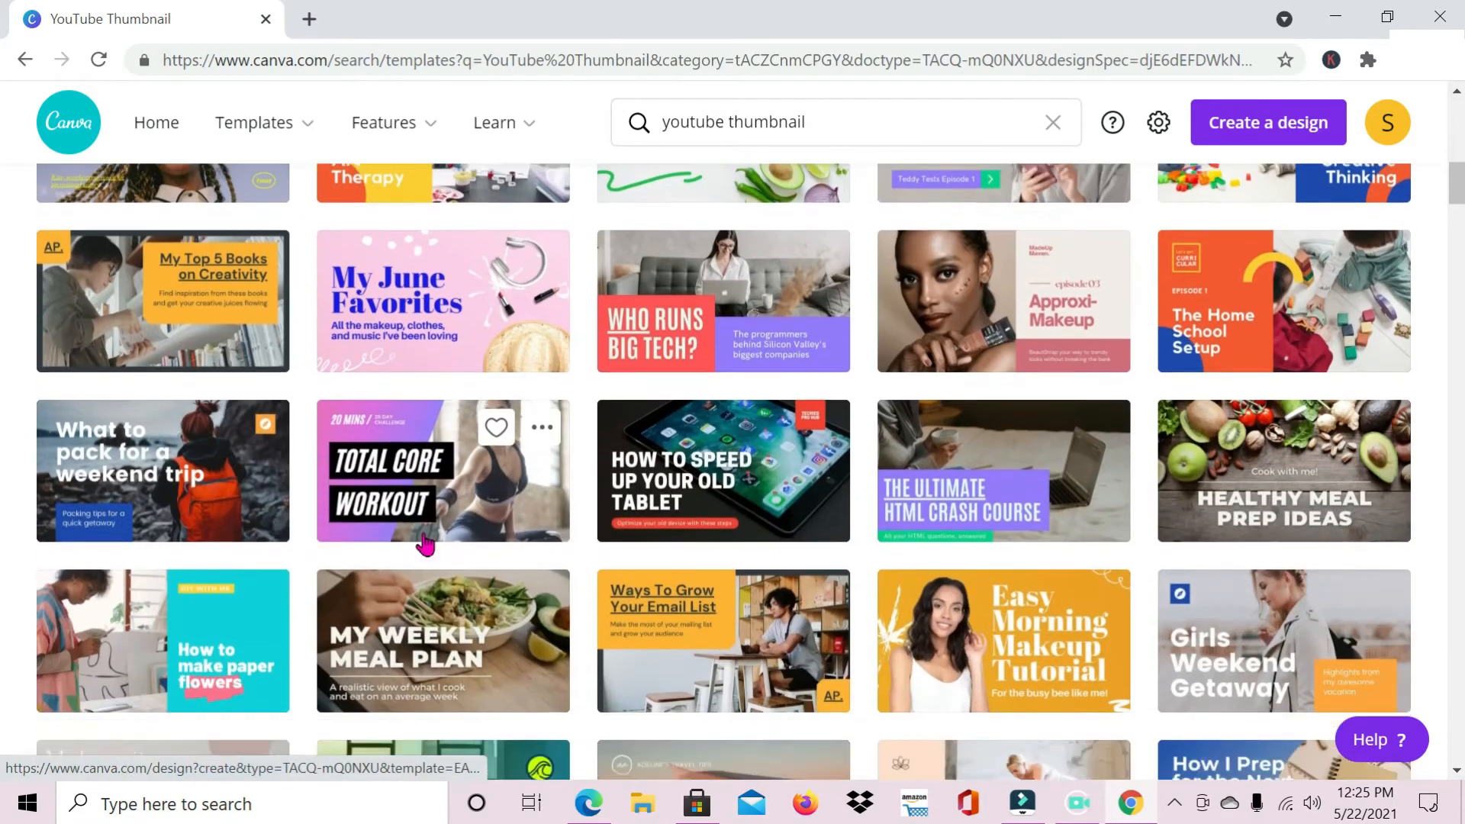
pyautogui.scroll(-5, 422, 544)
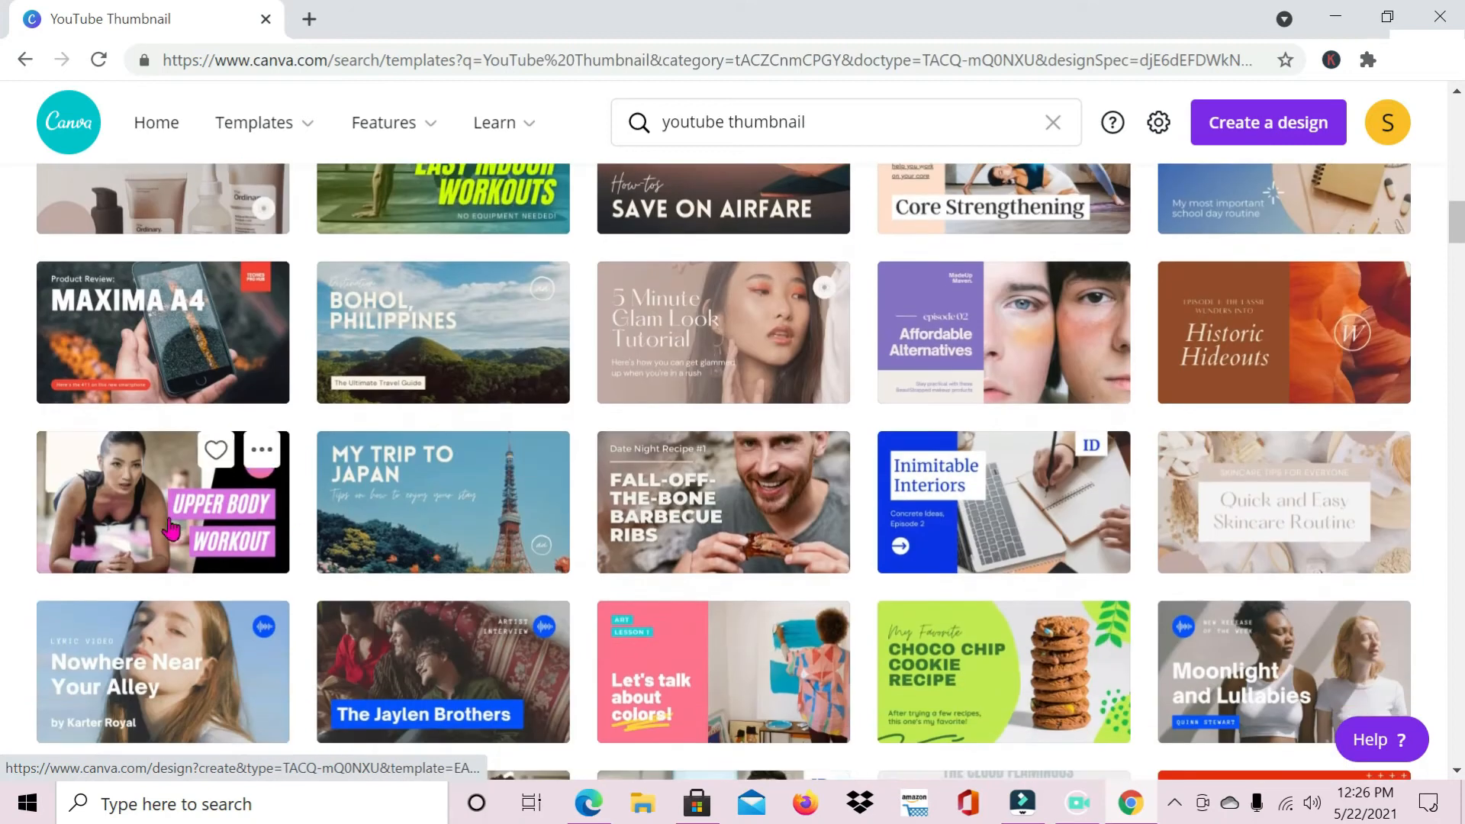
pyautogui.click(124, 518)
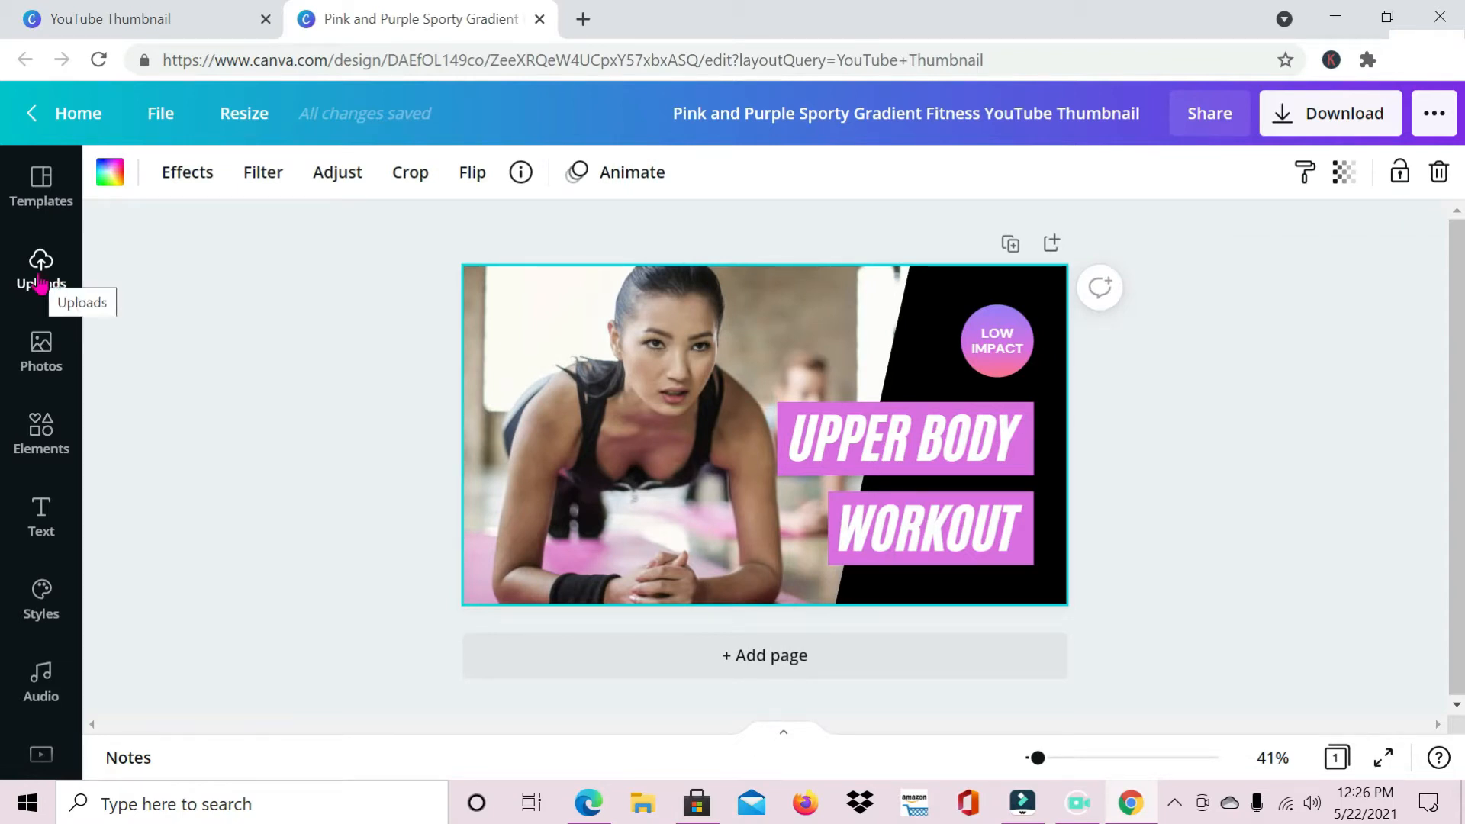
# Search the photo library for "vacation".
pyautogui.click(44, 355)
pyautogui.click(218, 181)
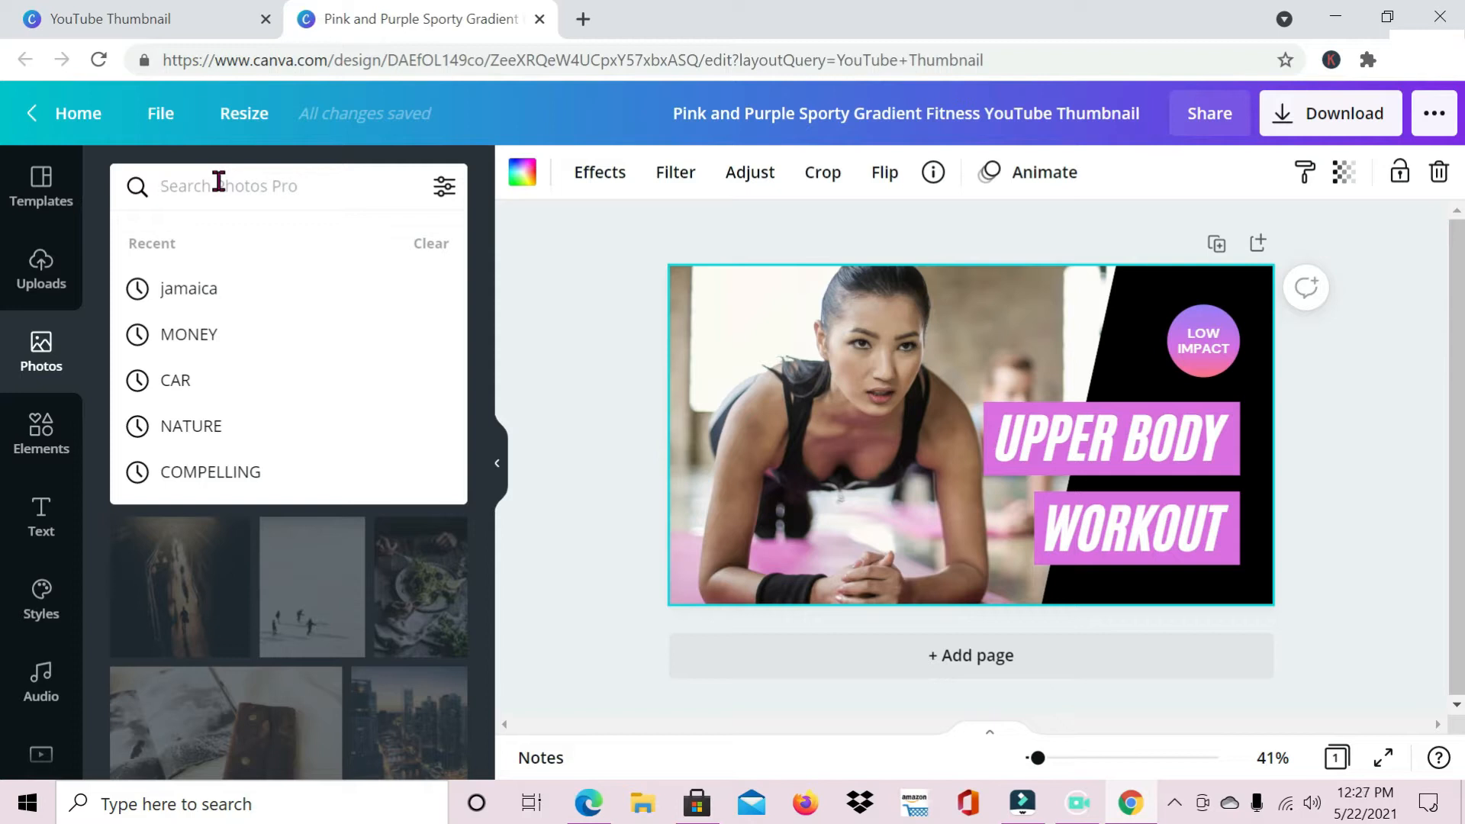
pyautogui.write('c')
pyautogui.press('BackSpace')
pyautogui.write('vacati')
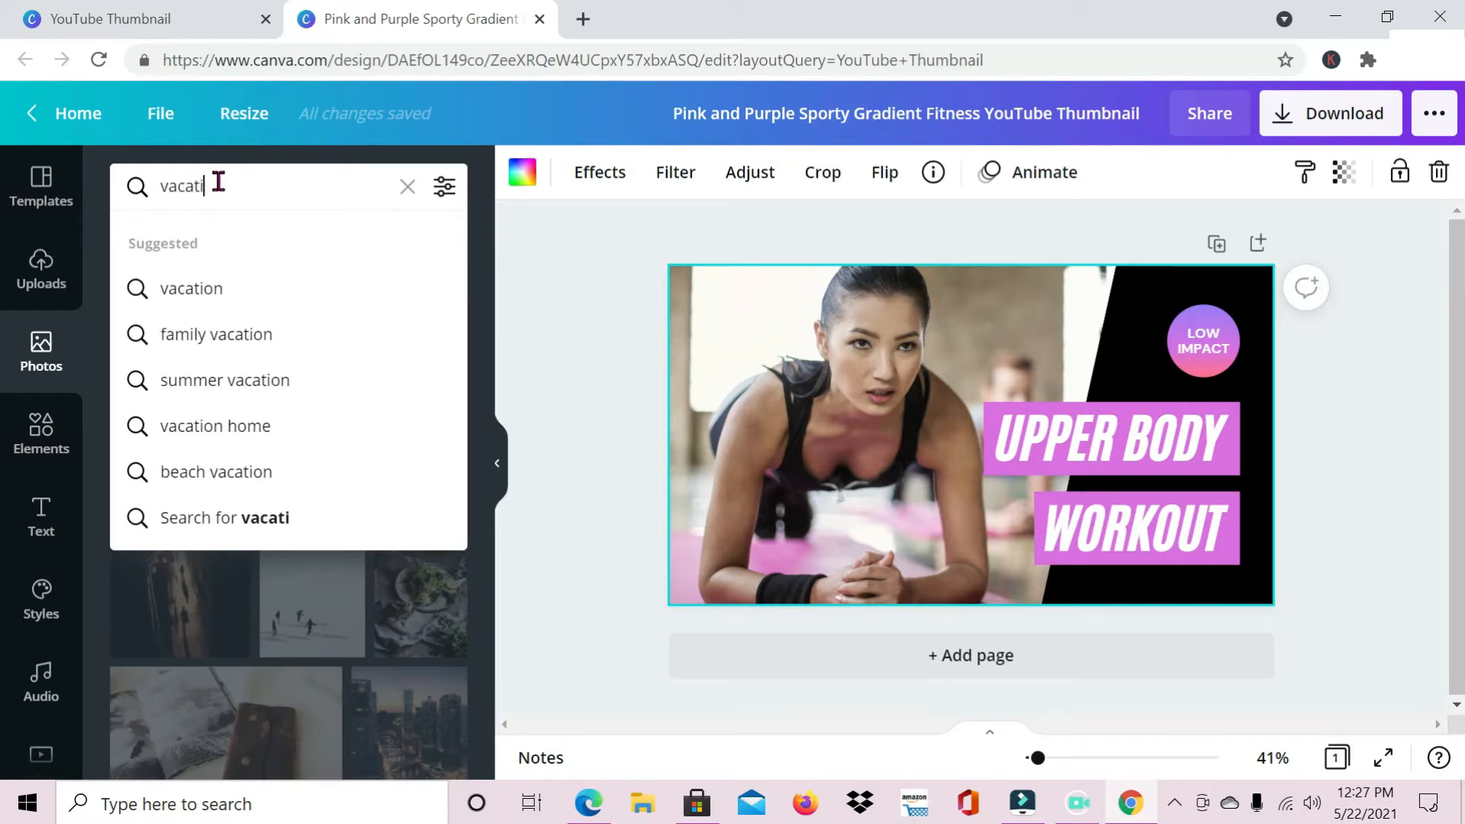
pyautogui.write('obn')
pyautogui.press('Return')
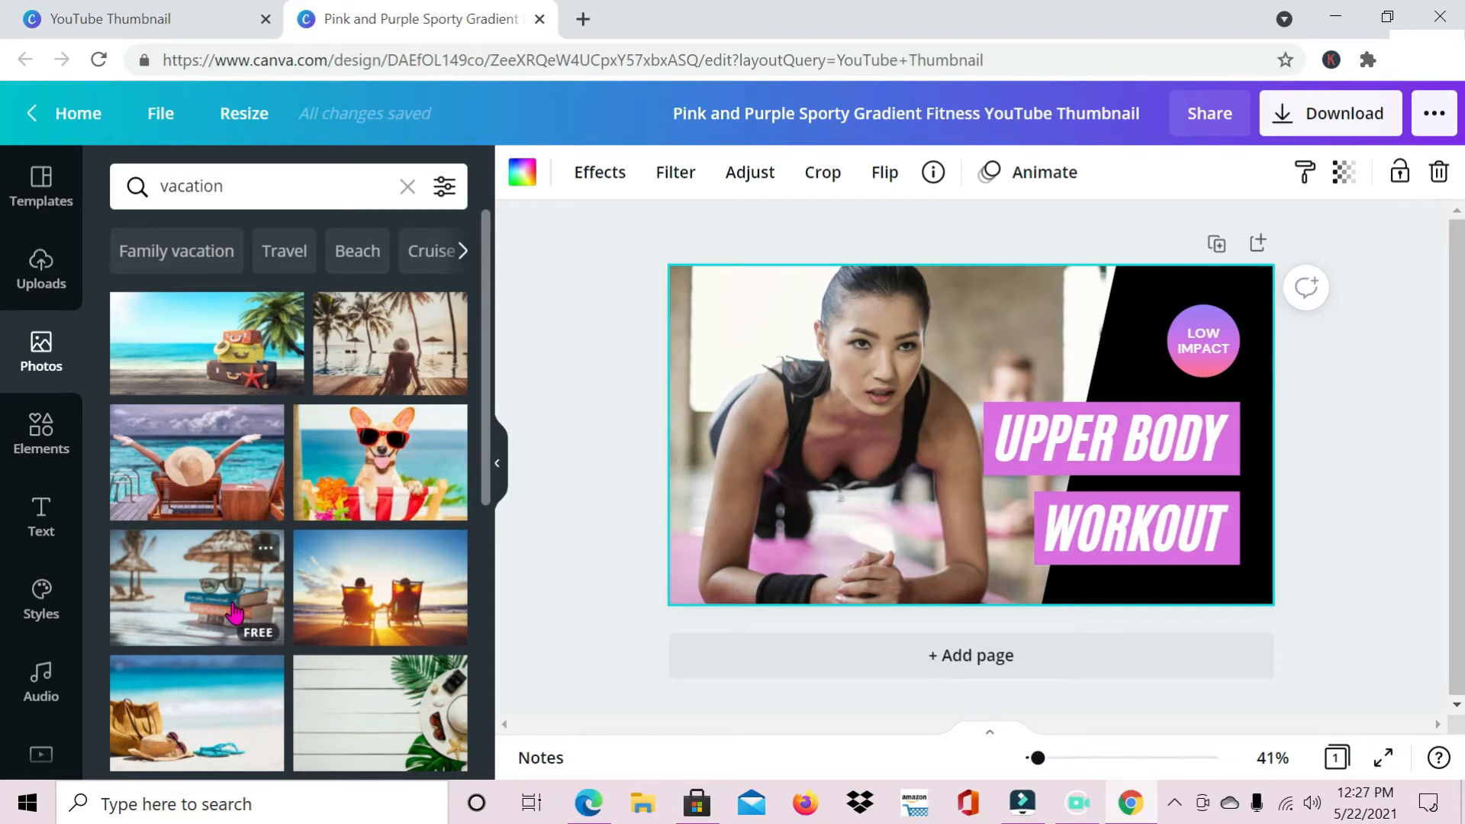
# Delete the template's background photo of the exercising woman.
pyautogui.scroll(-2, 234, 610)
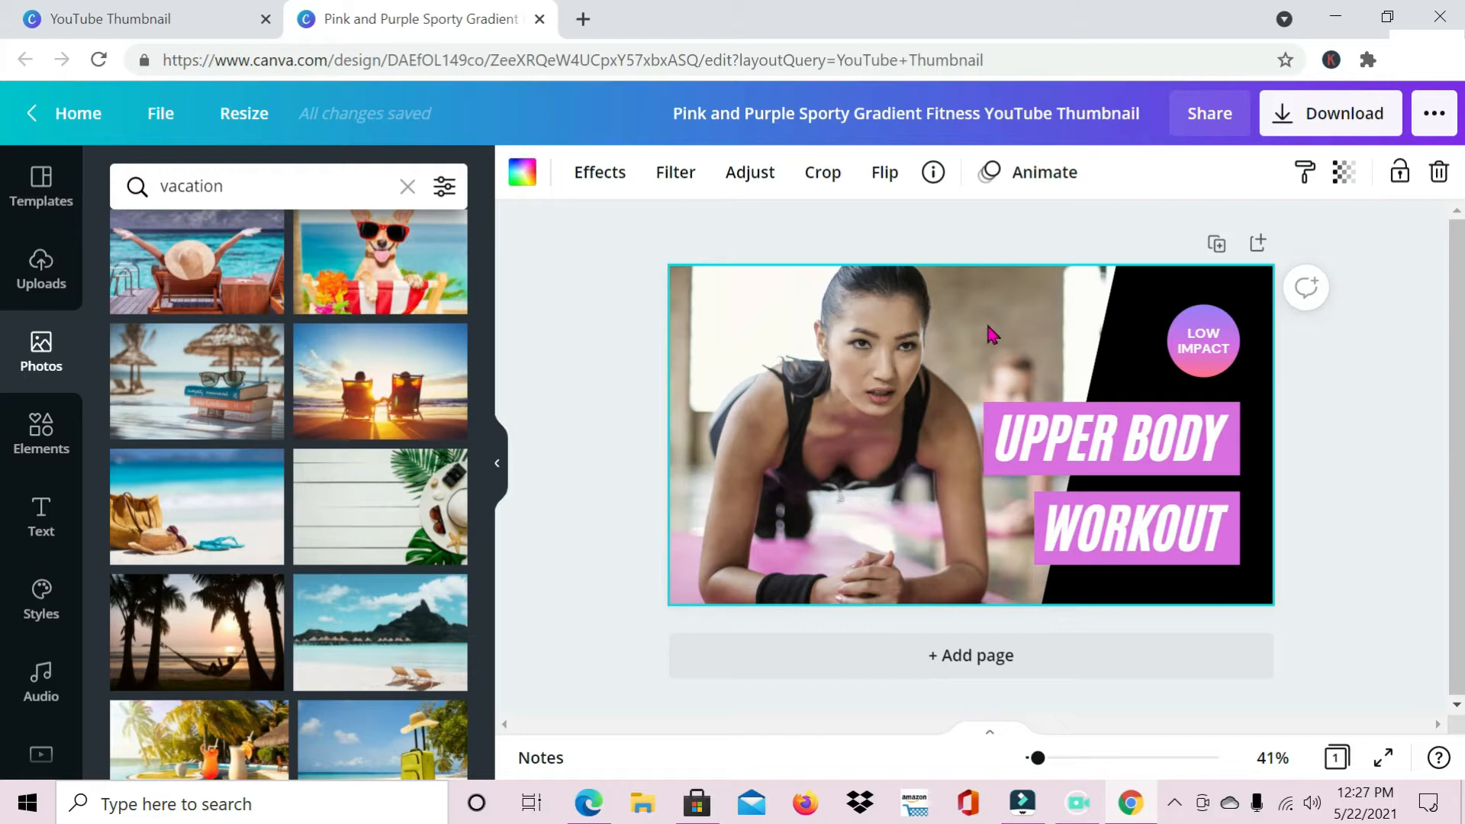
pyautogui.click(1439, 174)
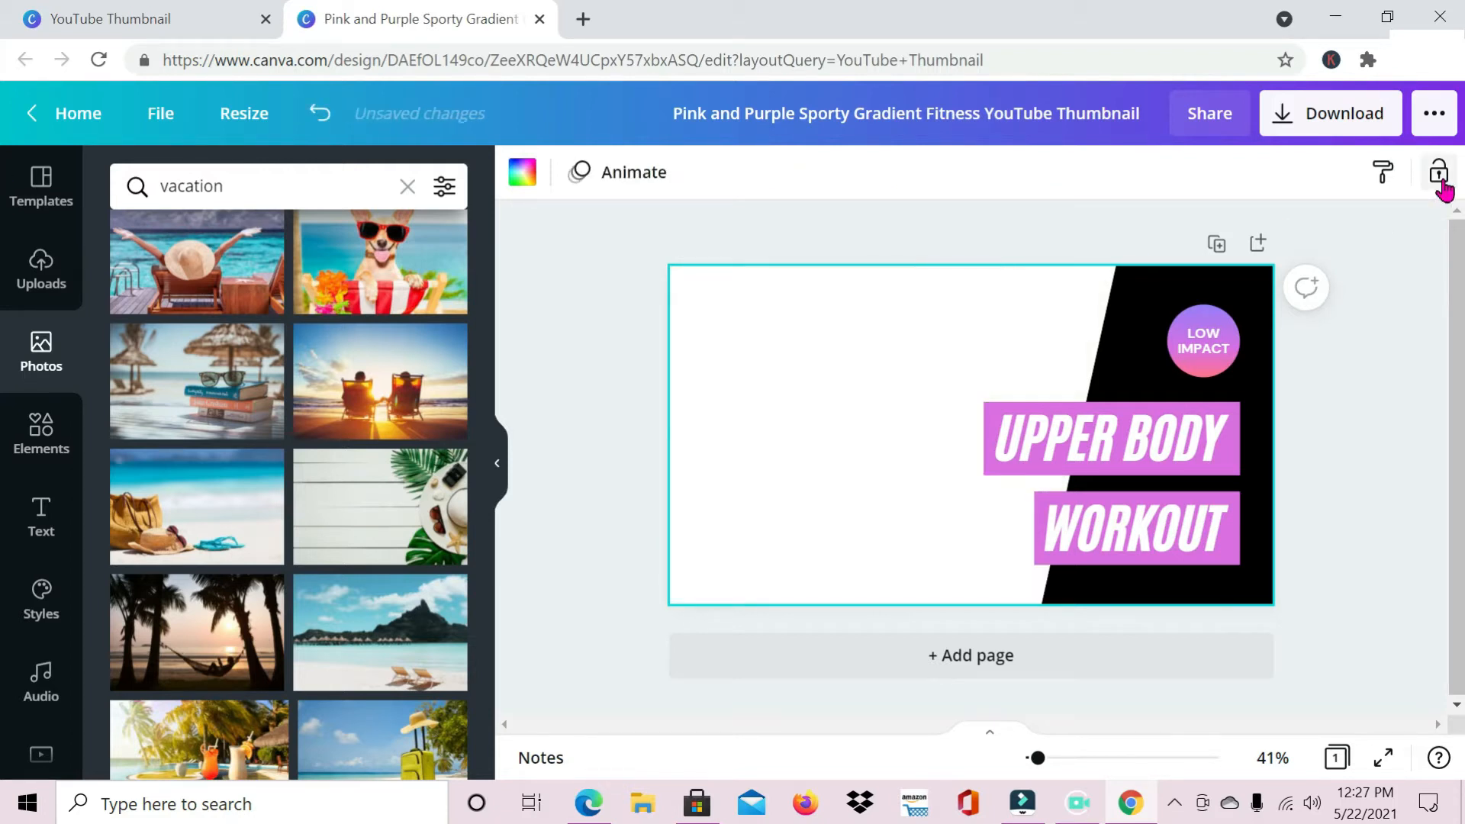
pyautogui.moveTo(379, 630); pyautogui.dragTo(740, 294)
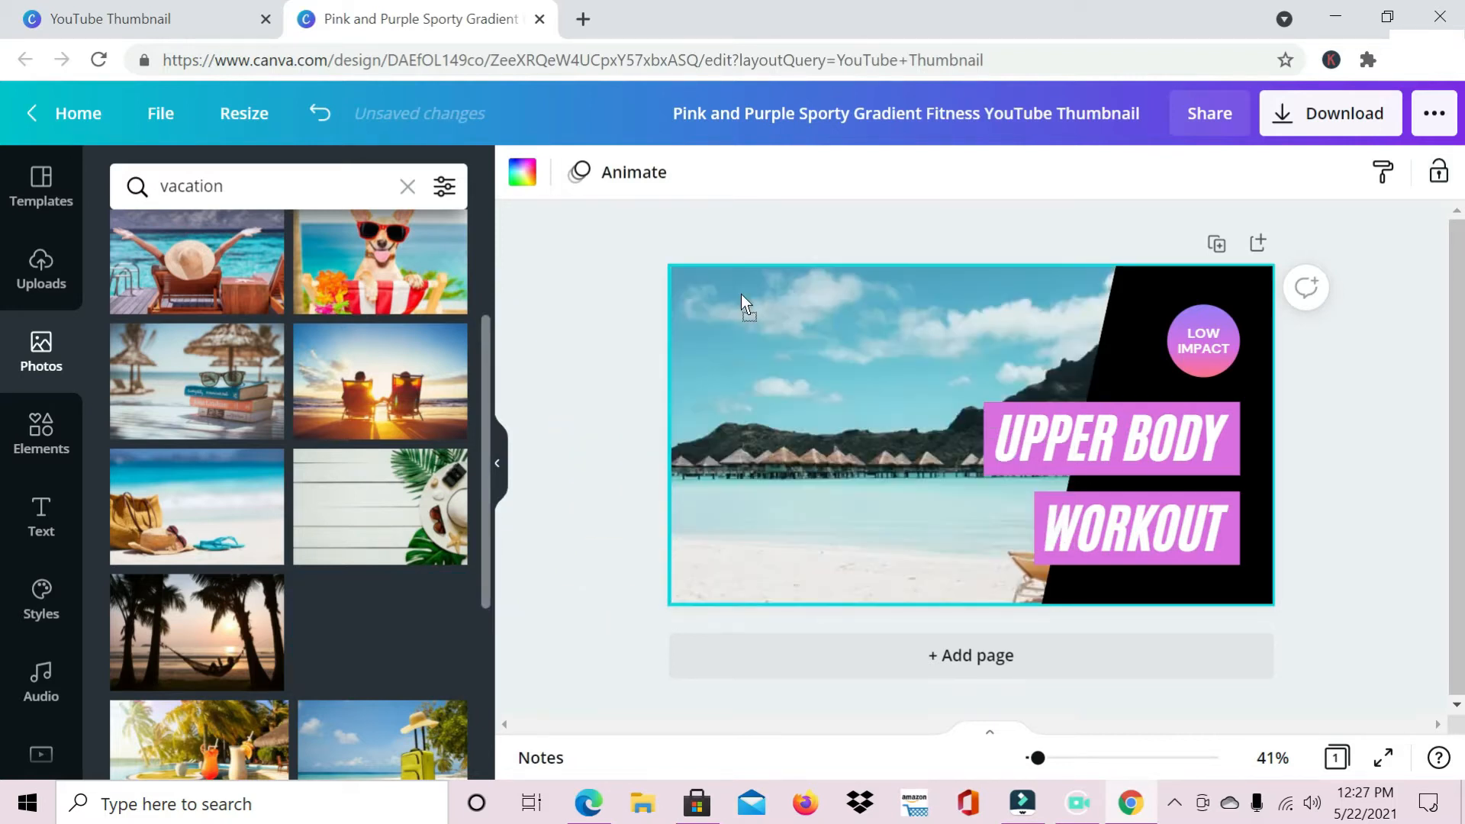
pyautogui.moveTo(738, 293); pyautogui.dragTo(736, 293)
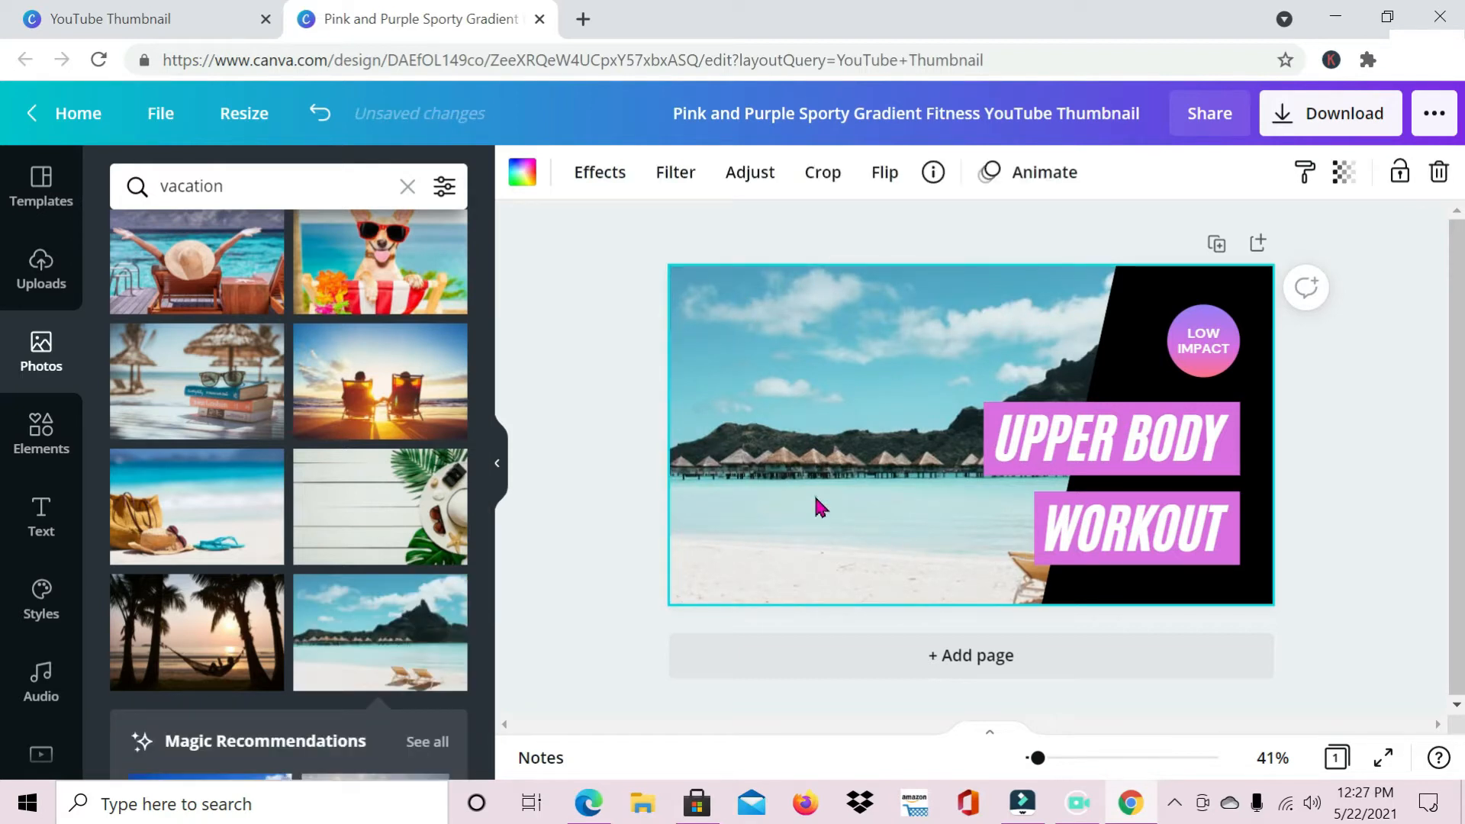
pyautogui.press('Escape')
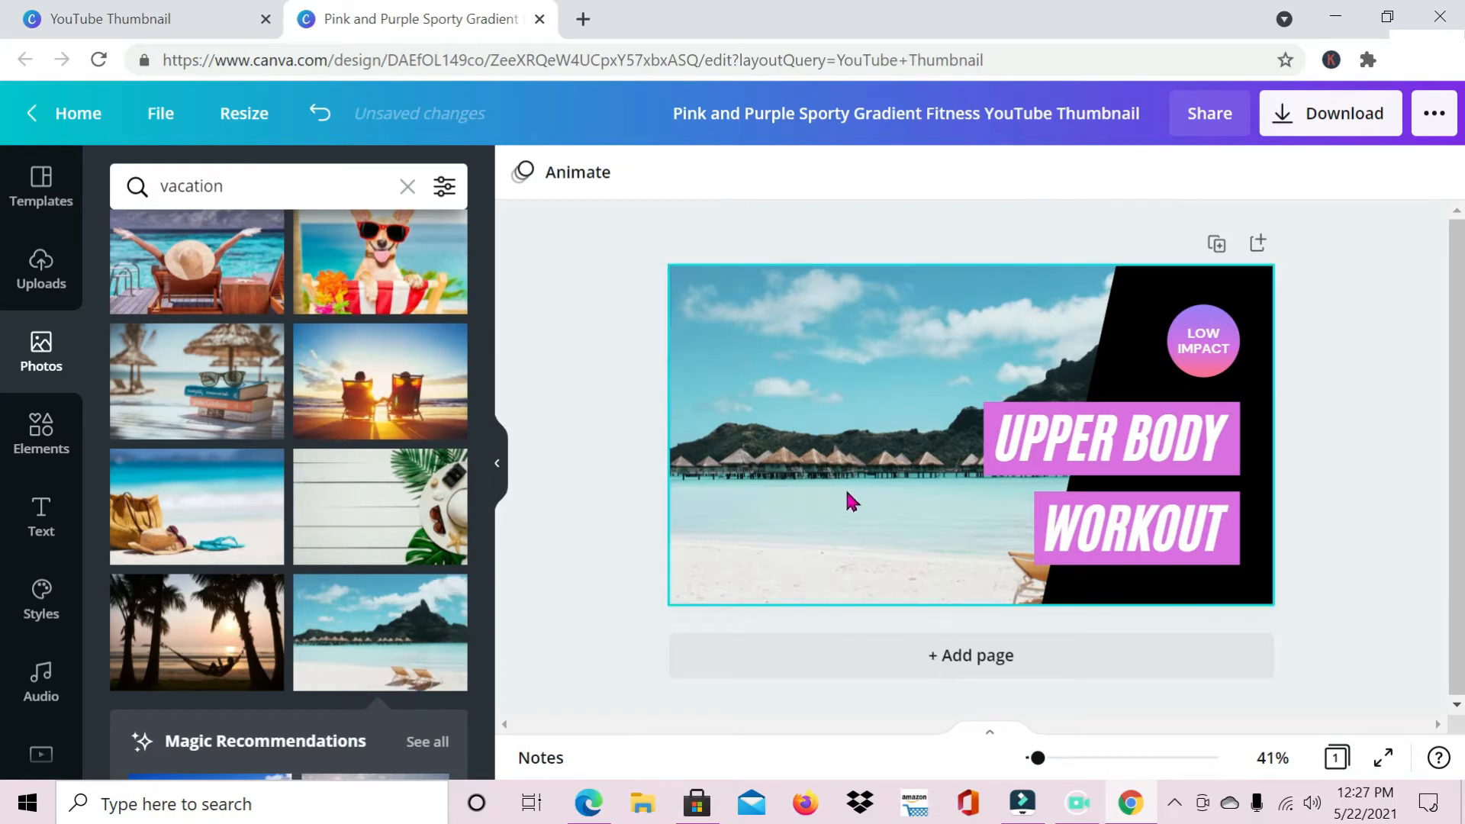
pyautogui.moveTo(919, 468); pyautogui.dragTo(858, 404)
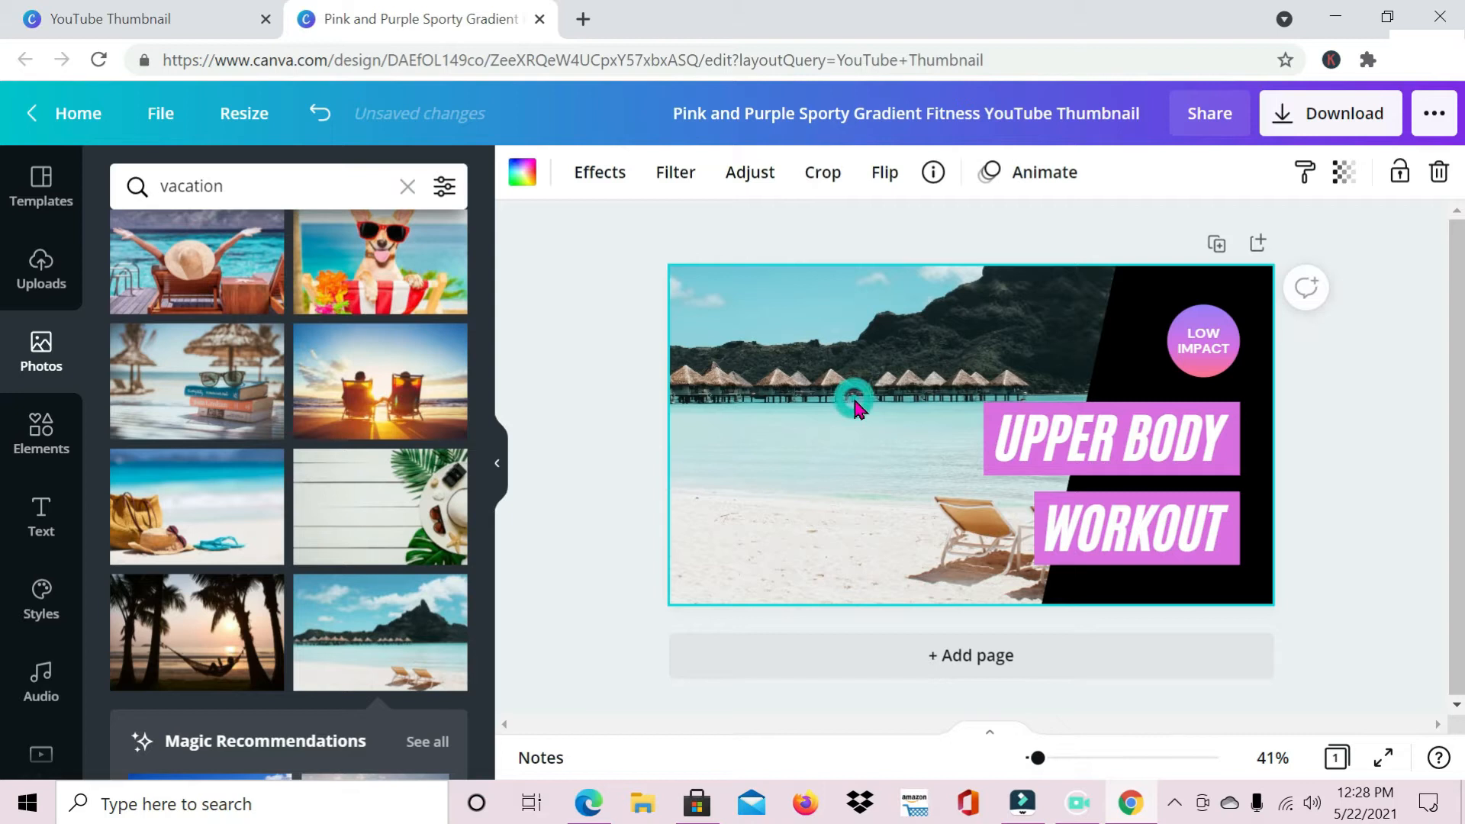
pyautogui.click(1437, 175)
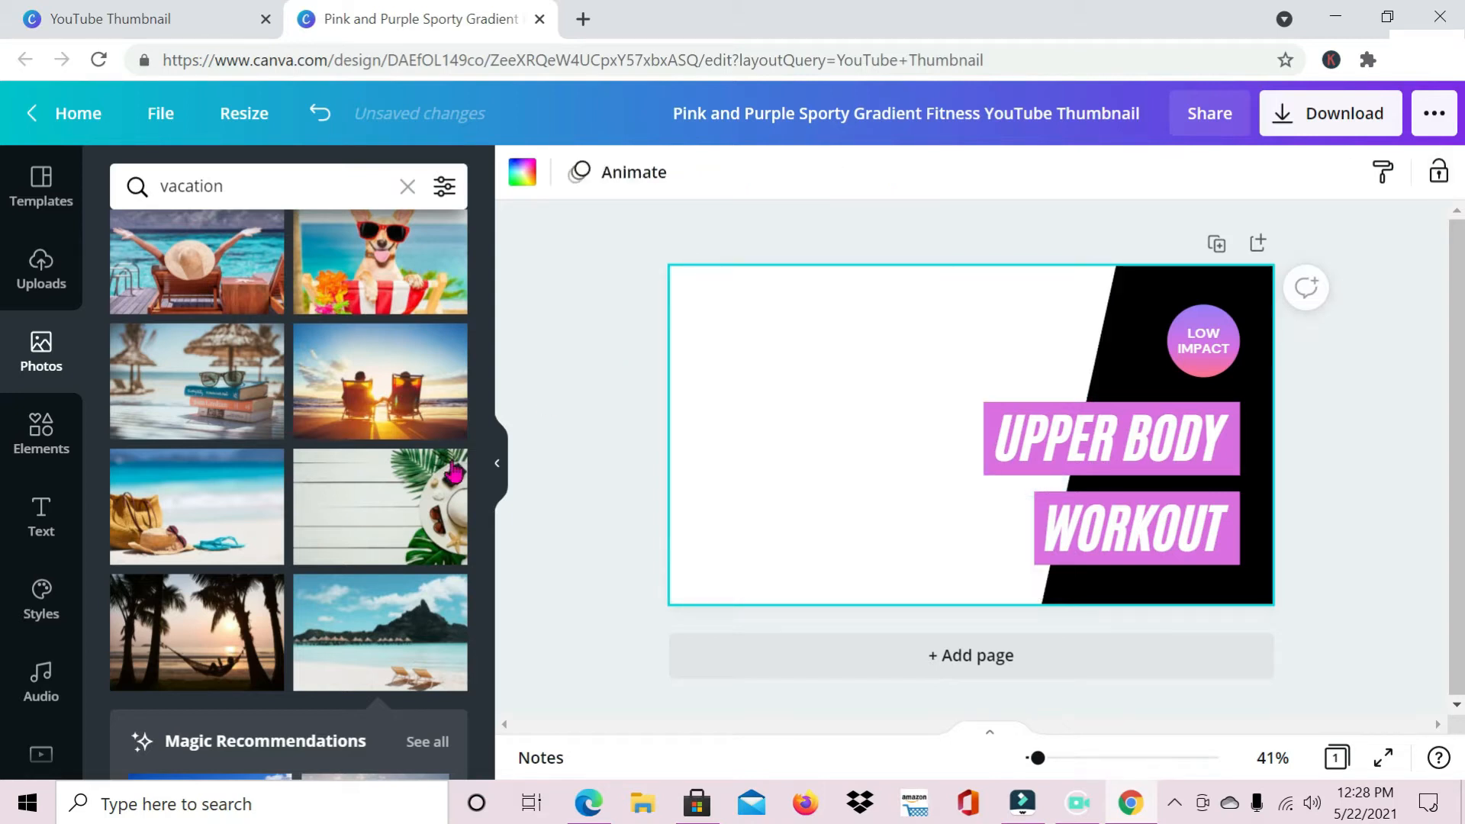
# Add the vacation photo with the mountain, overwater huts and beach chairs to the page as a free-standing image.
pyautogui.scroll(3, 364, 633)
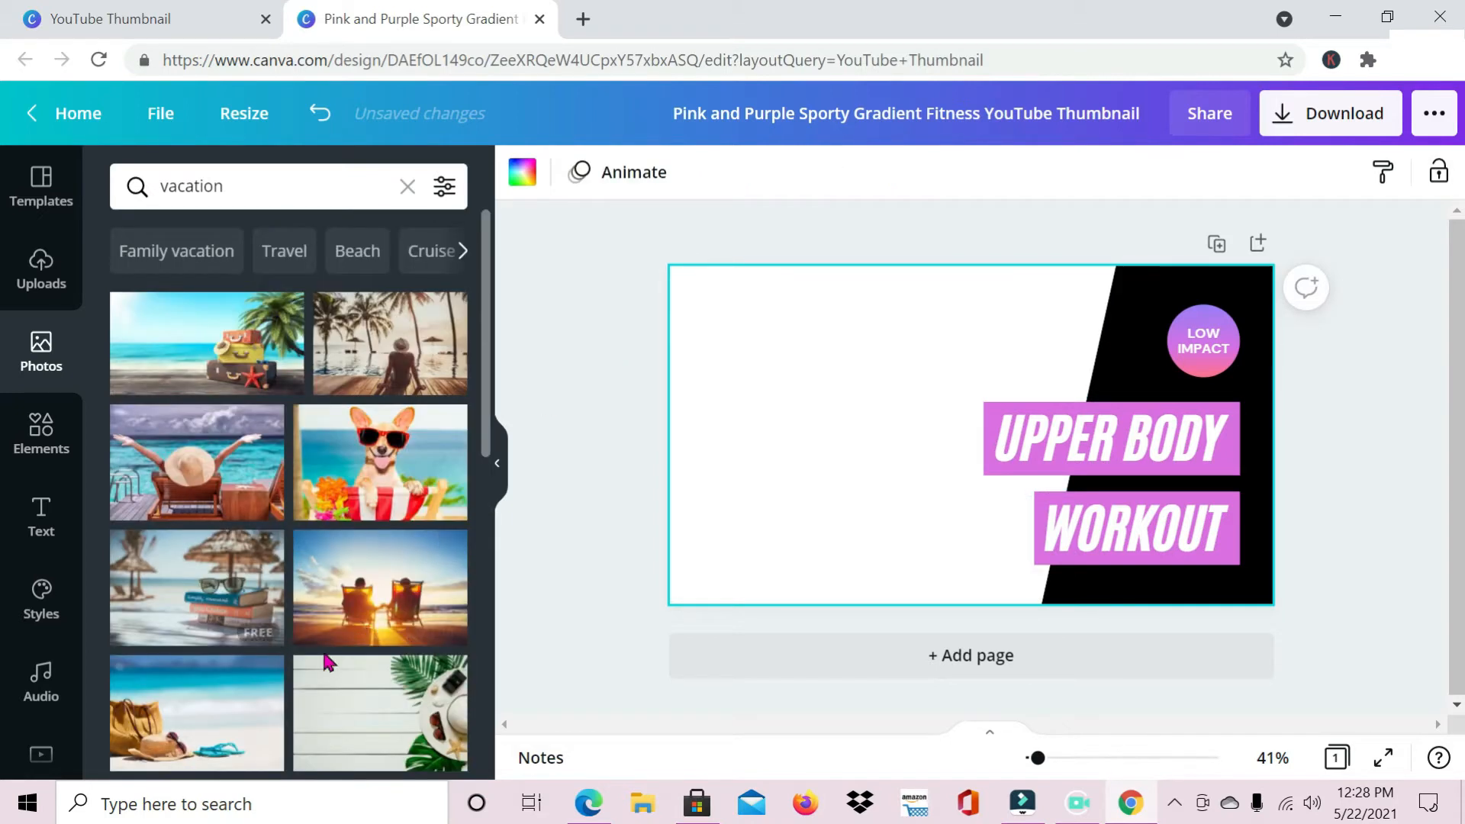
pyautogui.scroll(-3, 319, 662)
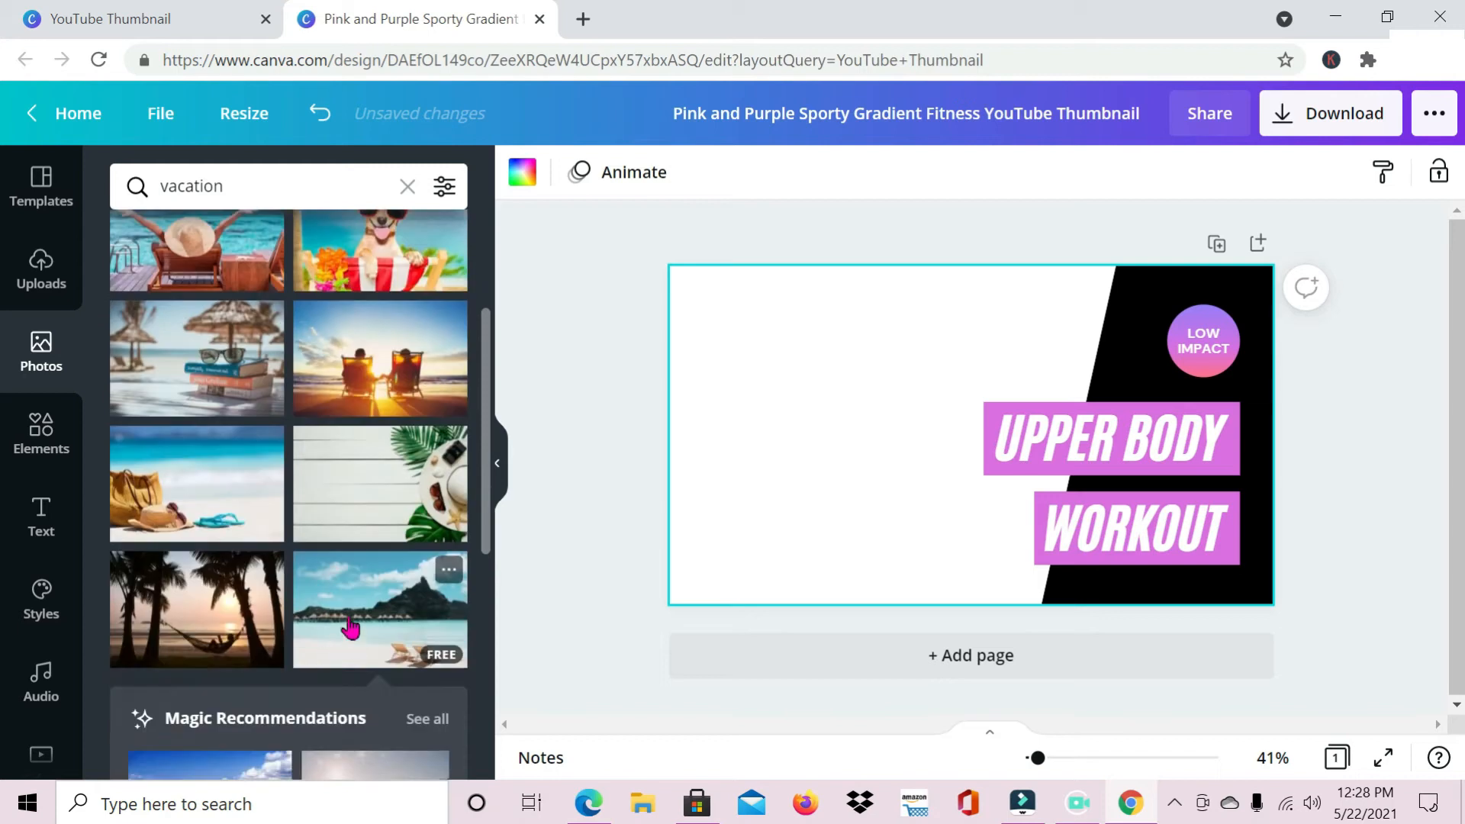
pyautogui.click(374, 626)
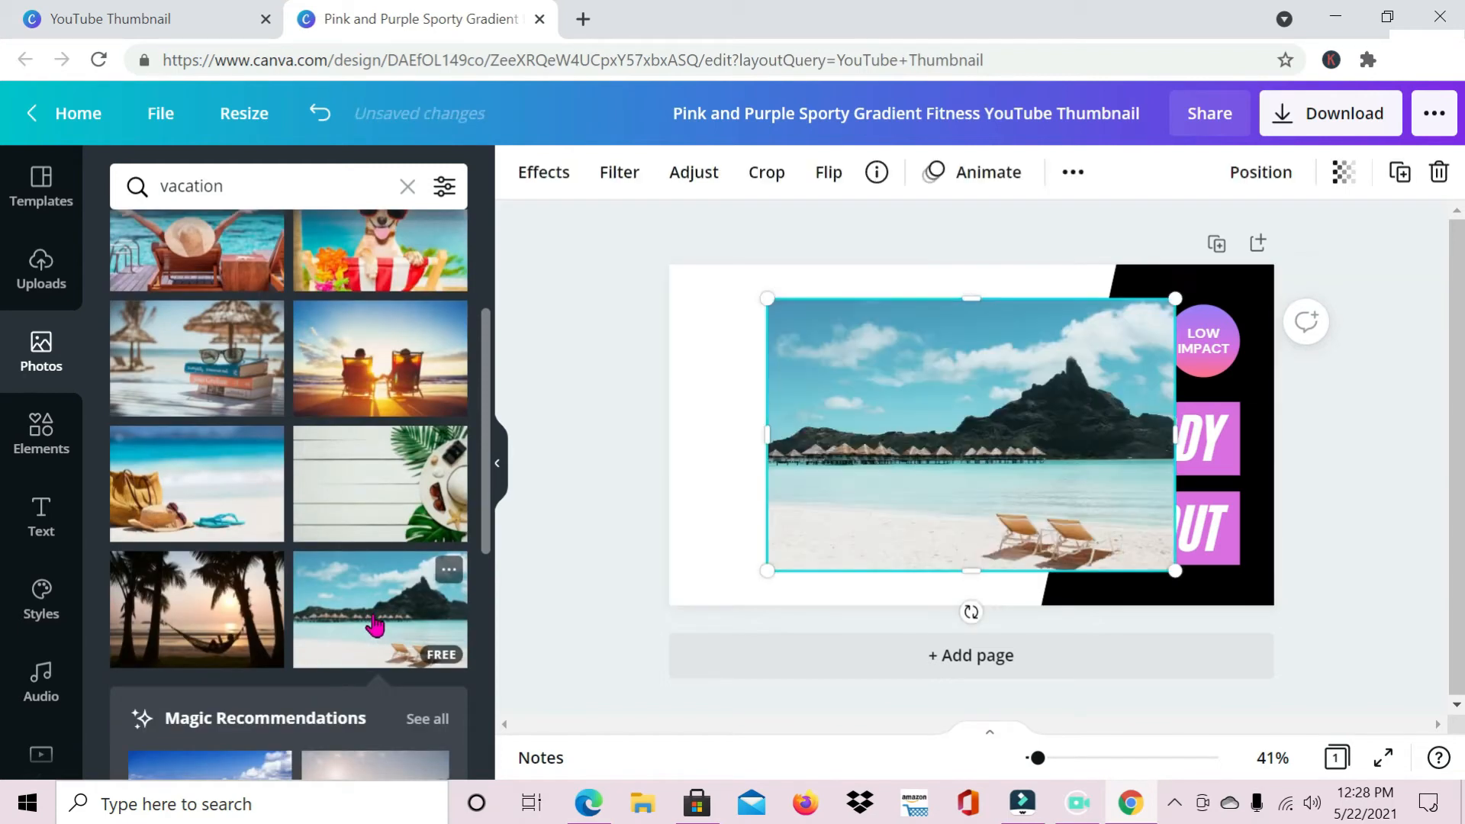
# Enlarge and reposition the beach photo so it fills the white area of the thumbnail up to the black panel.
pyautogui.moveTo(1017, 410); pyautogui.dragTo(865, 342)
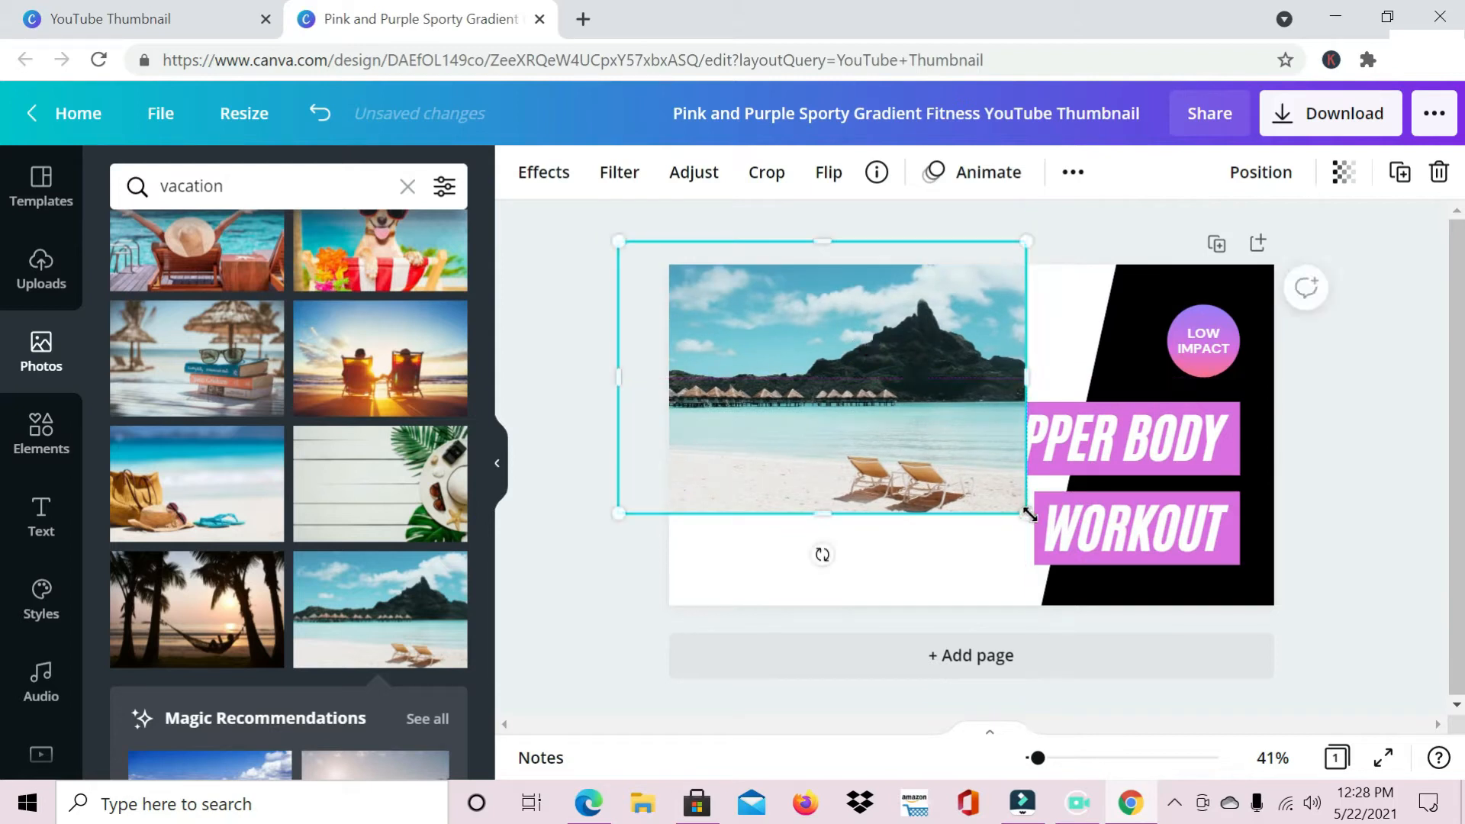
pyautogui.moveTo(1028, 520); pyautogui.dragTo(1229, 653)
pyautogui.moveTo(939, 467); pyautogui.dragTo(788, 441)
pyautogui.moveTo(1076, 211); pyautogui.dragTo(1144, 226)
pyautogui.click(907, 439)
pyautogui.moveTo(905, 436); pyautogui.dragTo(899, 439)
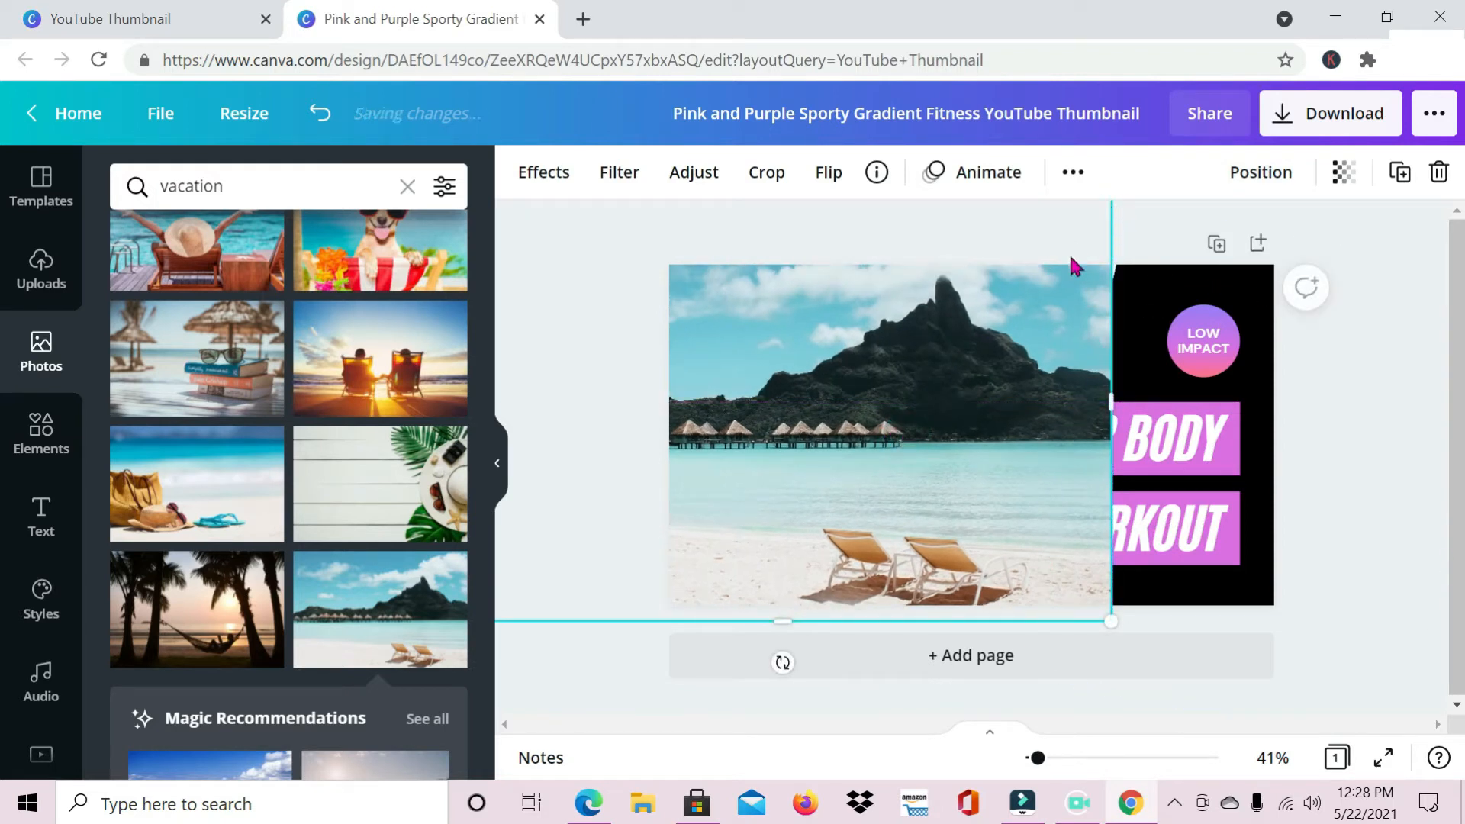
# Enlarge the beach photo slightly further over the black panel and send it to the back behind the other elements.
pyautogui.moveTo(1119, 233); pyautogui.dragTo(1141, 230)
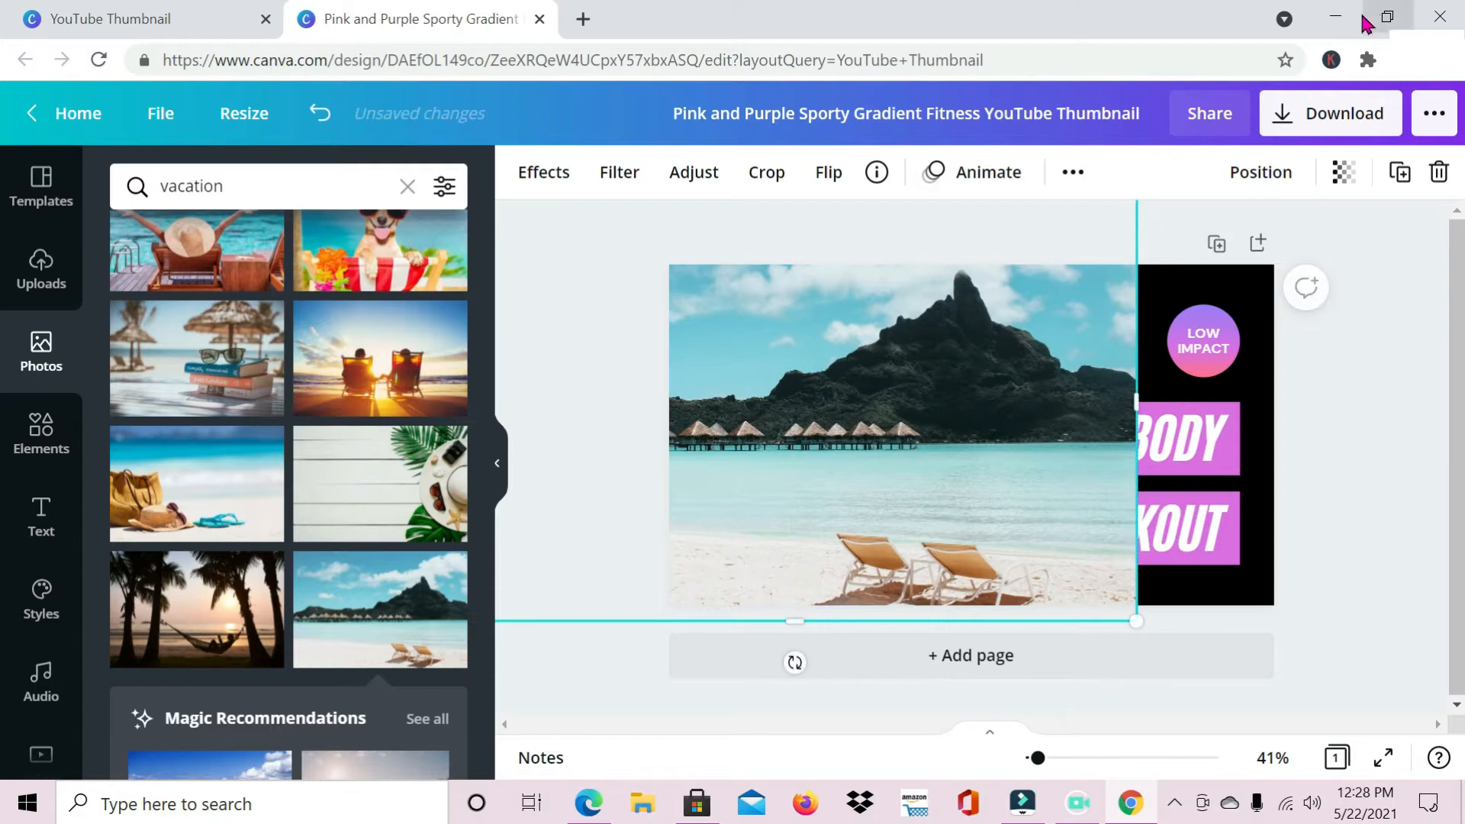
pyautogui.click(1260, 179)
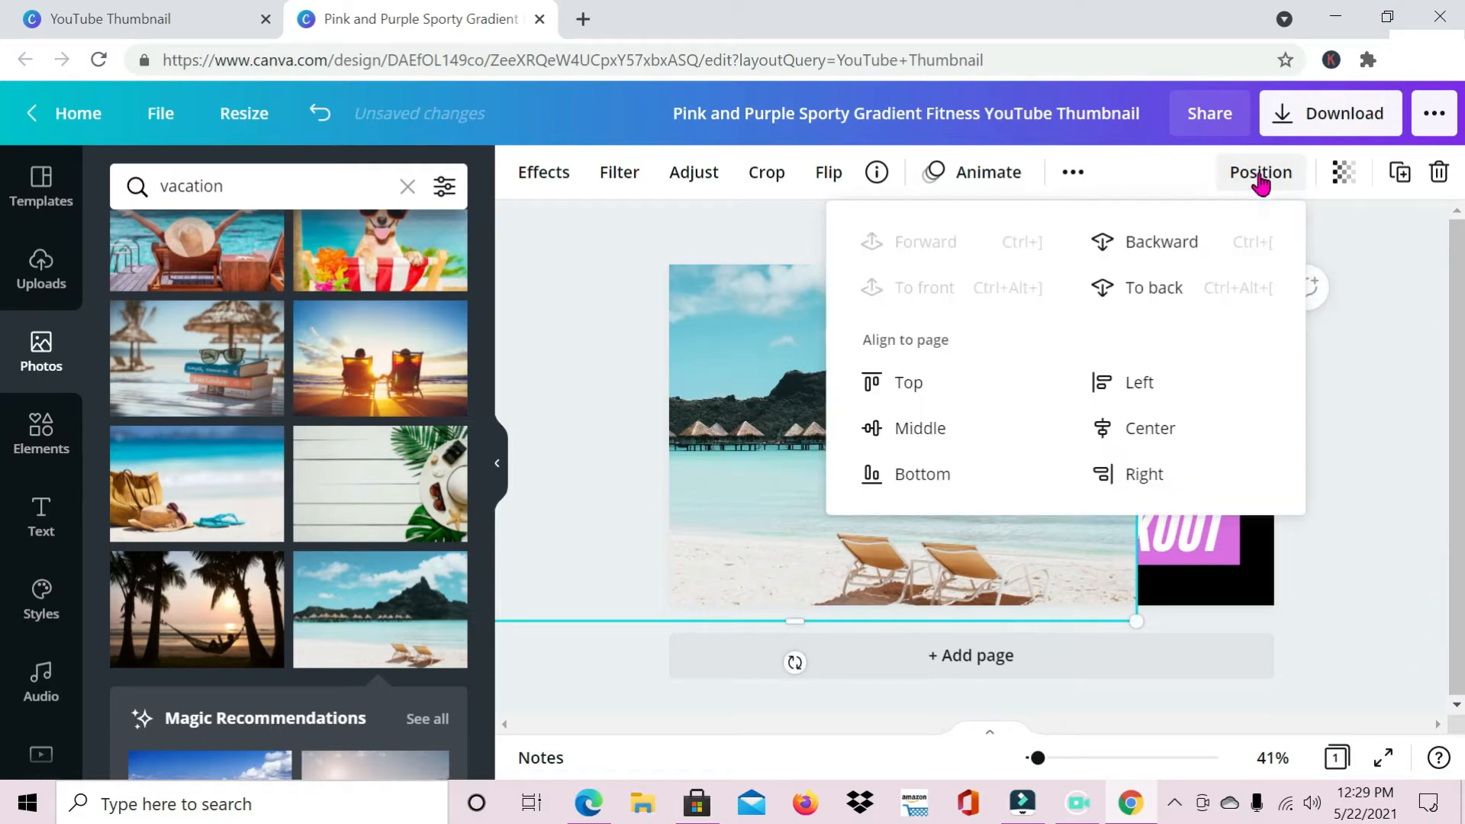
pyautogui.click(1160, 290)
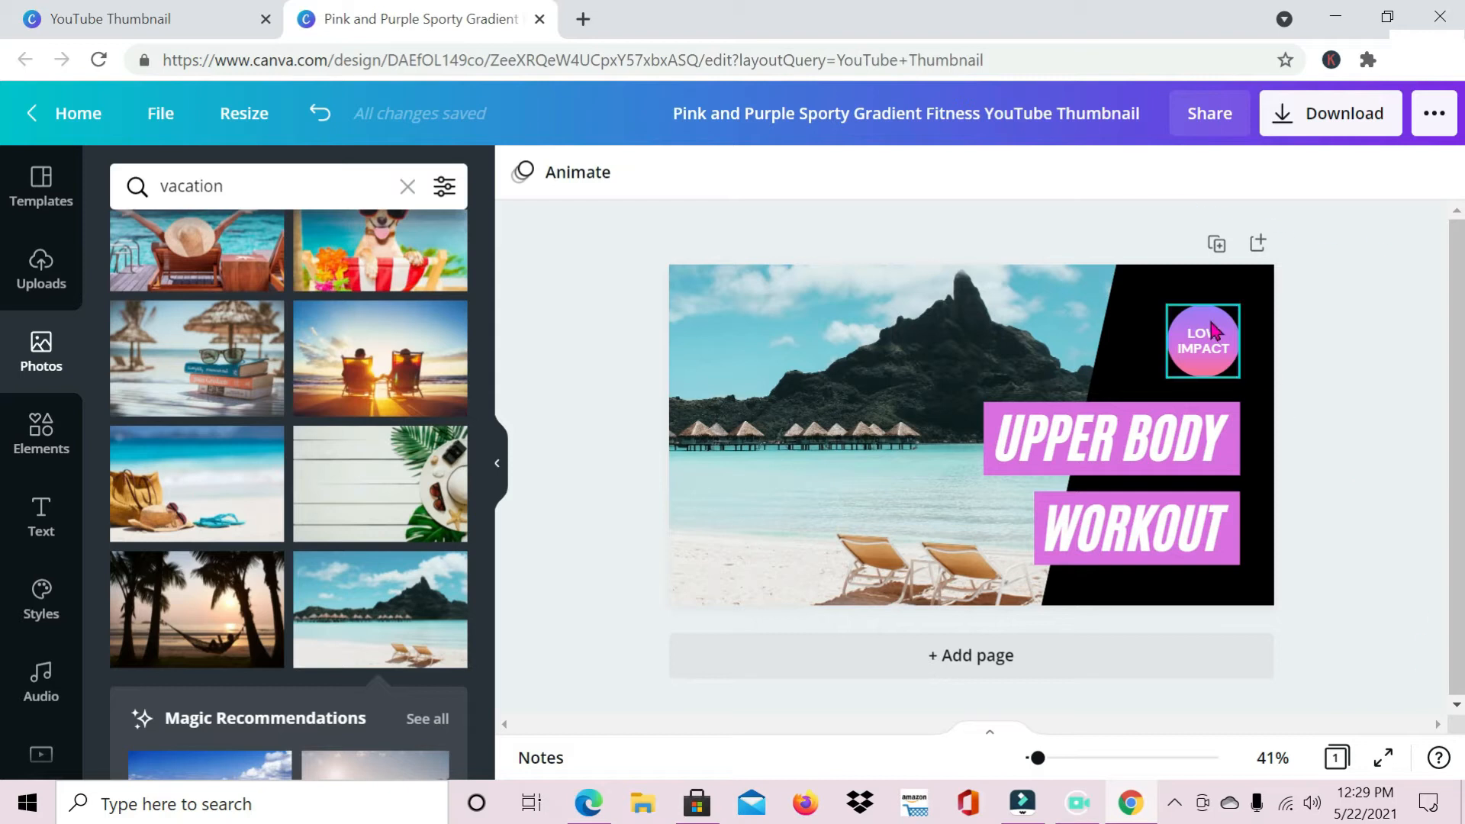
# Try the Hit and Run font on the UPPER BODY text and settle on Findel.
pyautogui.click(1119, 437)
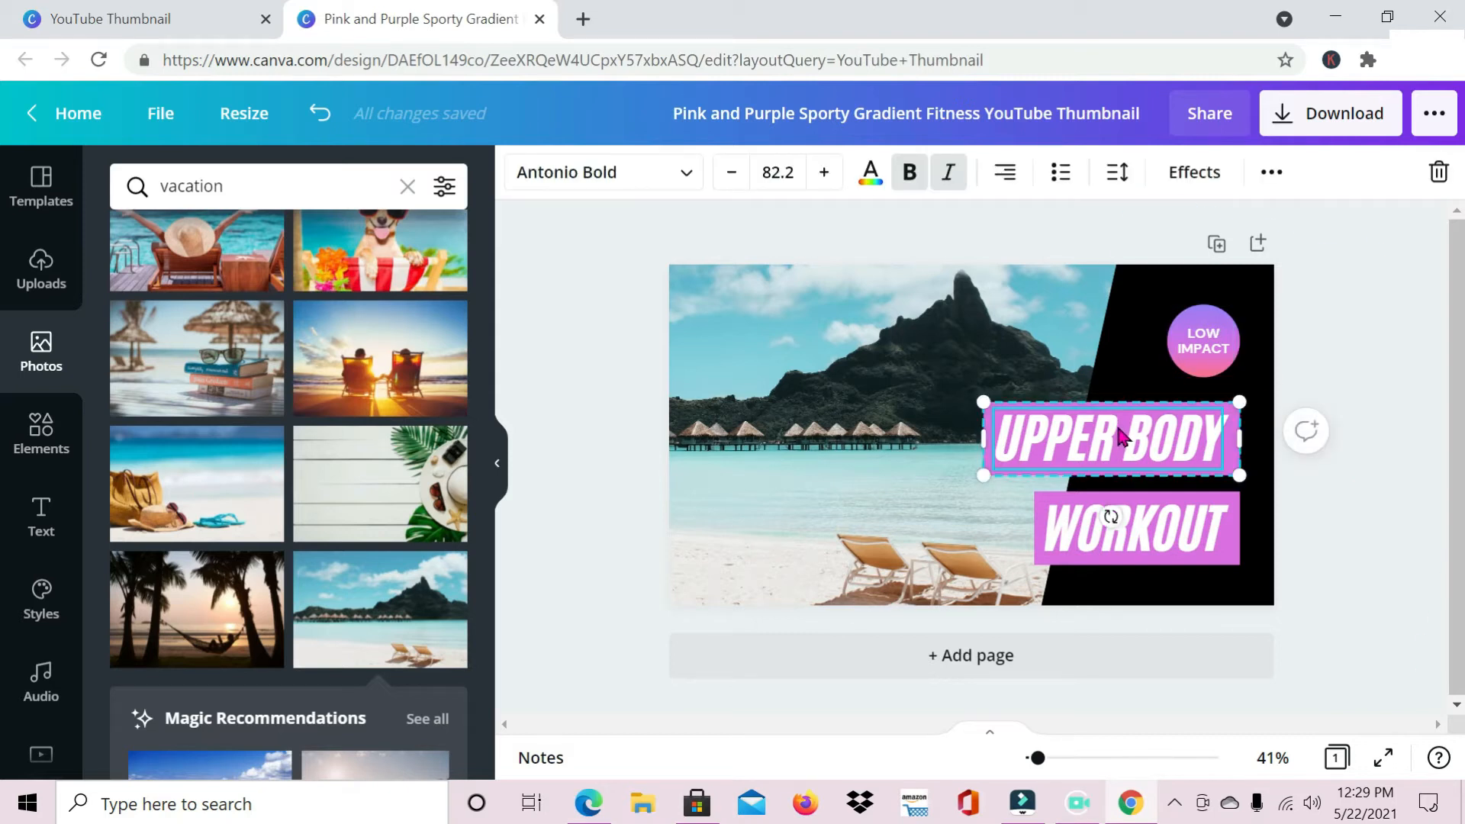
pyautogui.click(684, 174)
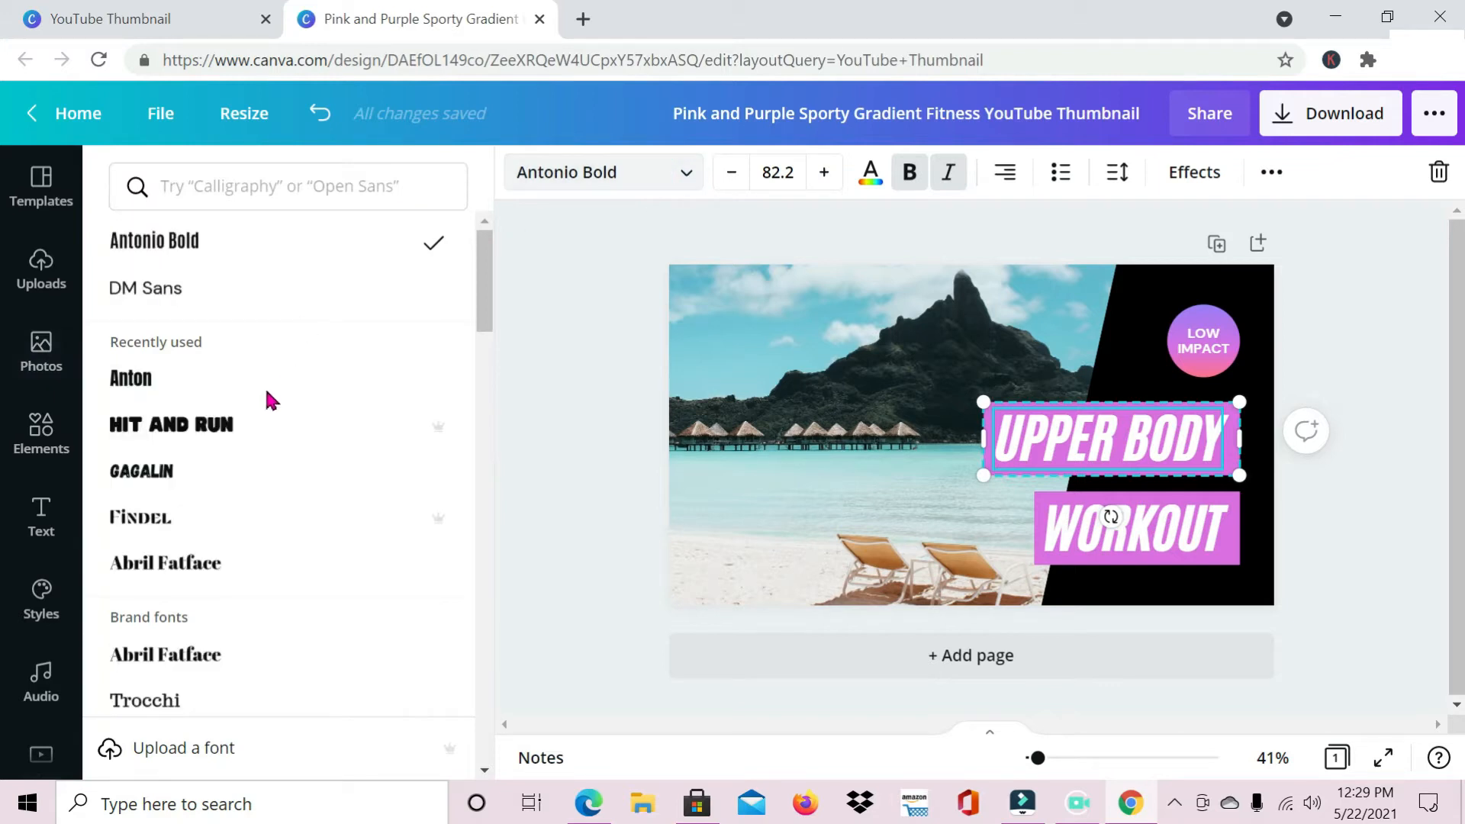
pyautogui.click(240, 428)
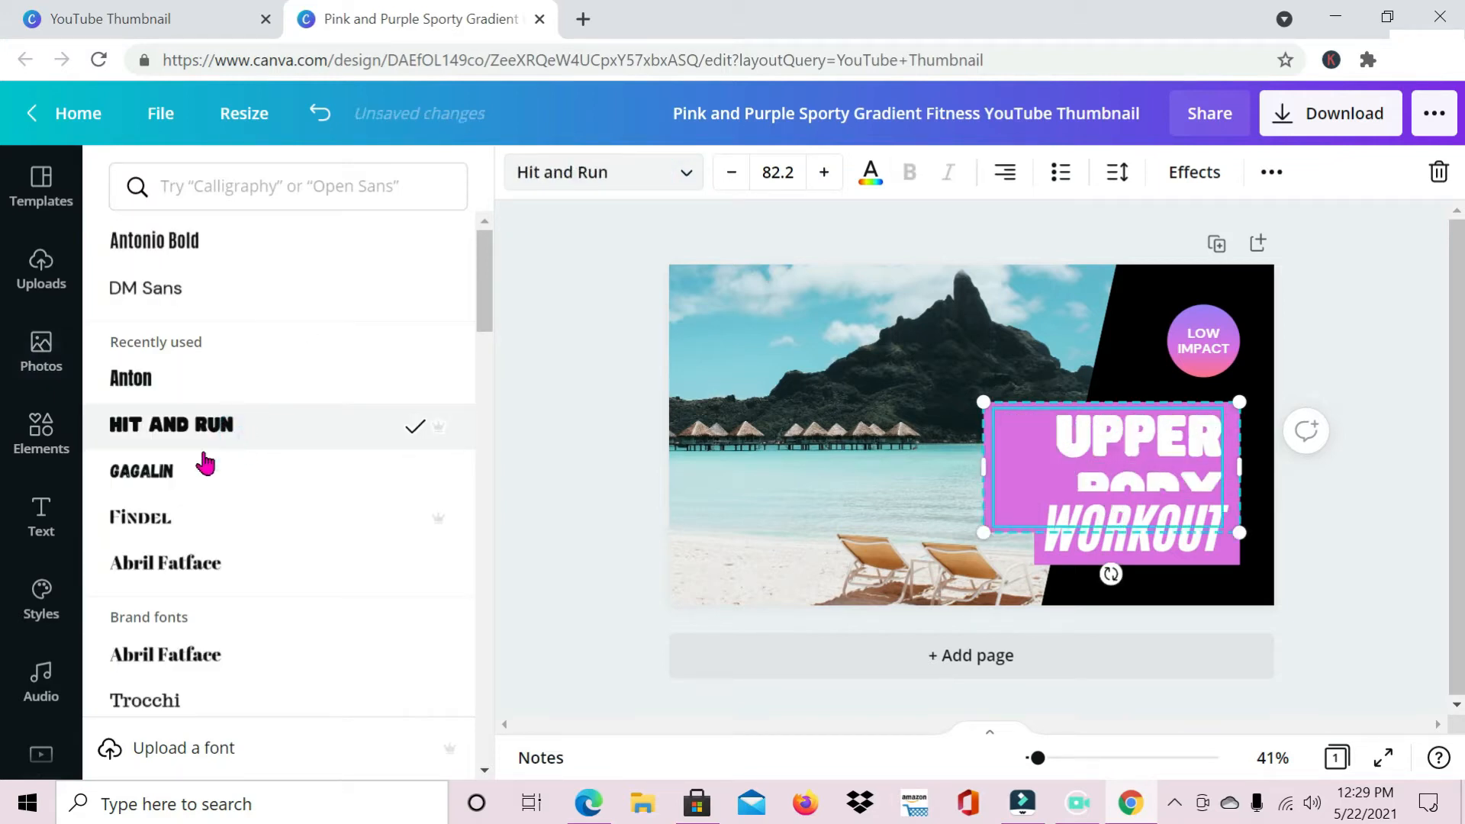
pyautogui.click(165, 519)
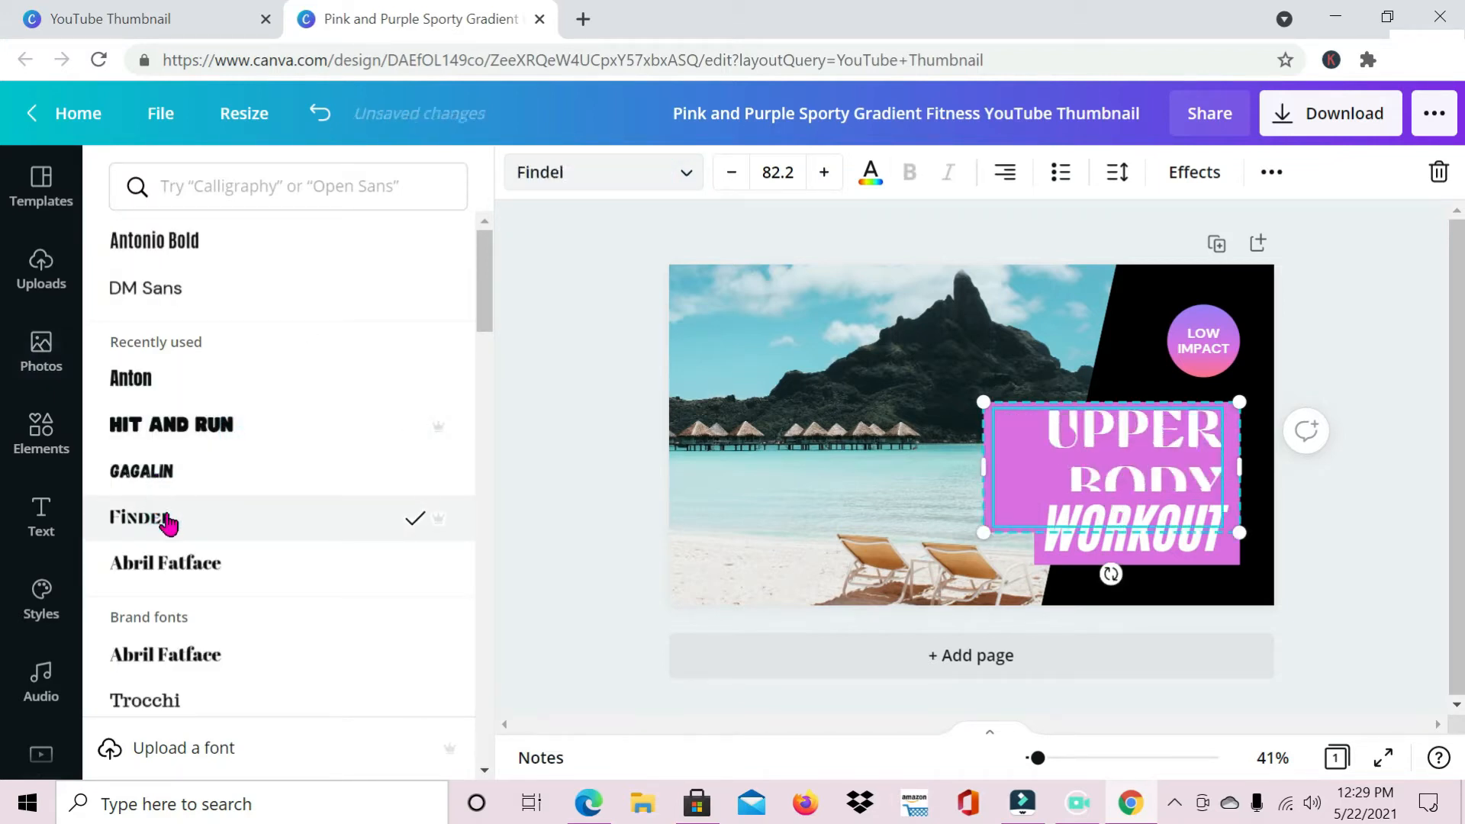
# Scale the UPPER BODY box down to a font size of about 63.8 and place it just above the WORKOUT box.
pyautogui.moveTo(1244, 461)
pyautogui.mouseDown()
pyautogui.moveTo(1272, 462)
pyautogui.moveTo(1254, 462)
pyautogui.mouseUp()
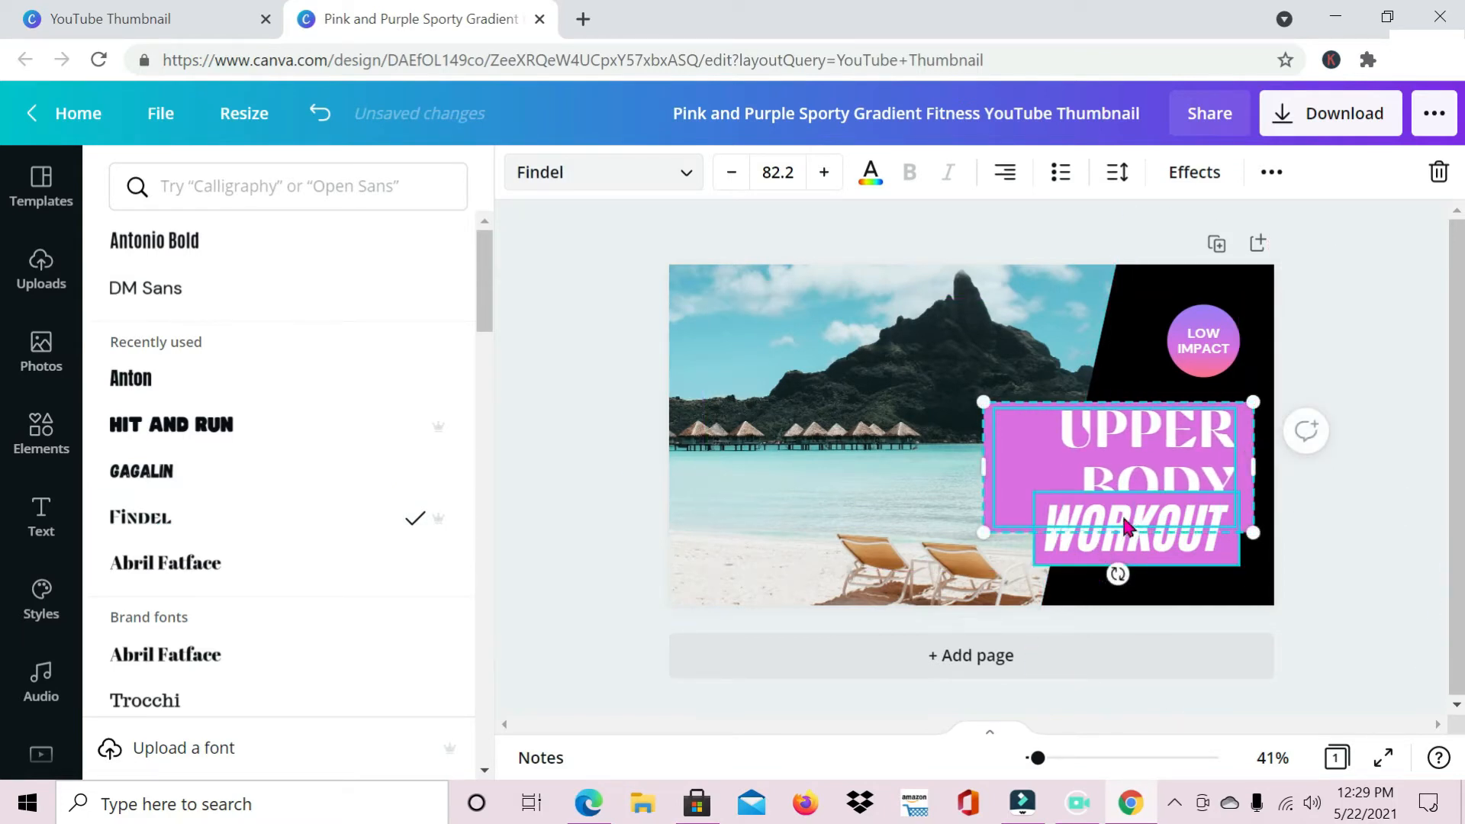
pyautogui.moveTo(1055, 472)
pyautogui.mouseDown()
pyautogui.moveTo(939, 468)
pyautogui.moveTo(1075, 469)
pyautogui.moveTo(1058, 462)
pyautogui.mouseUp()
pyautogui.moveTo(1154, 435); pyautogui.dragTo(1165, 409)
pyautogui.moveTo(1013, 441); pyautogui.dragTo(1103, 447)
pyautogui.moveTo(1027, 506); pyautogui.dragTo(1081, 479)
pyautogui.moveTo(1080, 428); pyautogui.dragTo(1033, 428)
# Set the font of the WORKOUT text to Findel.
pyautogui.click(1113, 547)
pyautogui.click(1167, 435)
pyautogui.click(1129, 526)
pyautogui.click(689, 175)
pyautogui.click(152, 334)
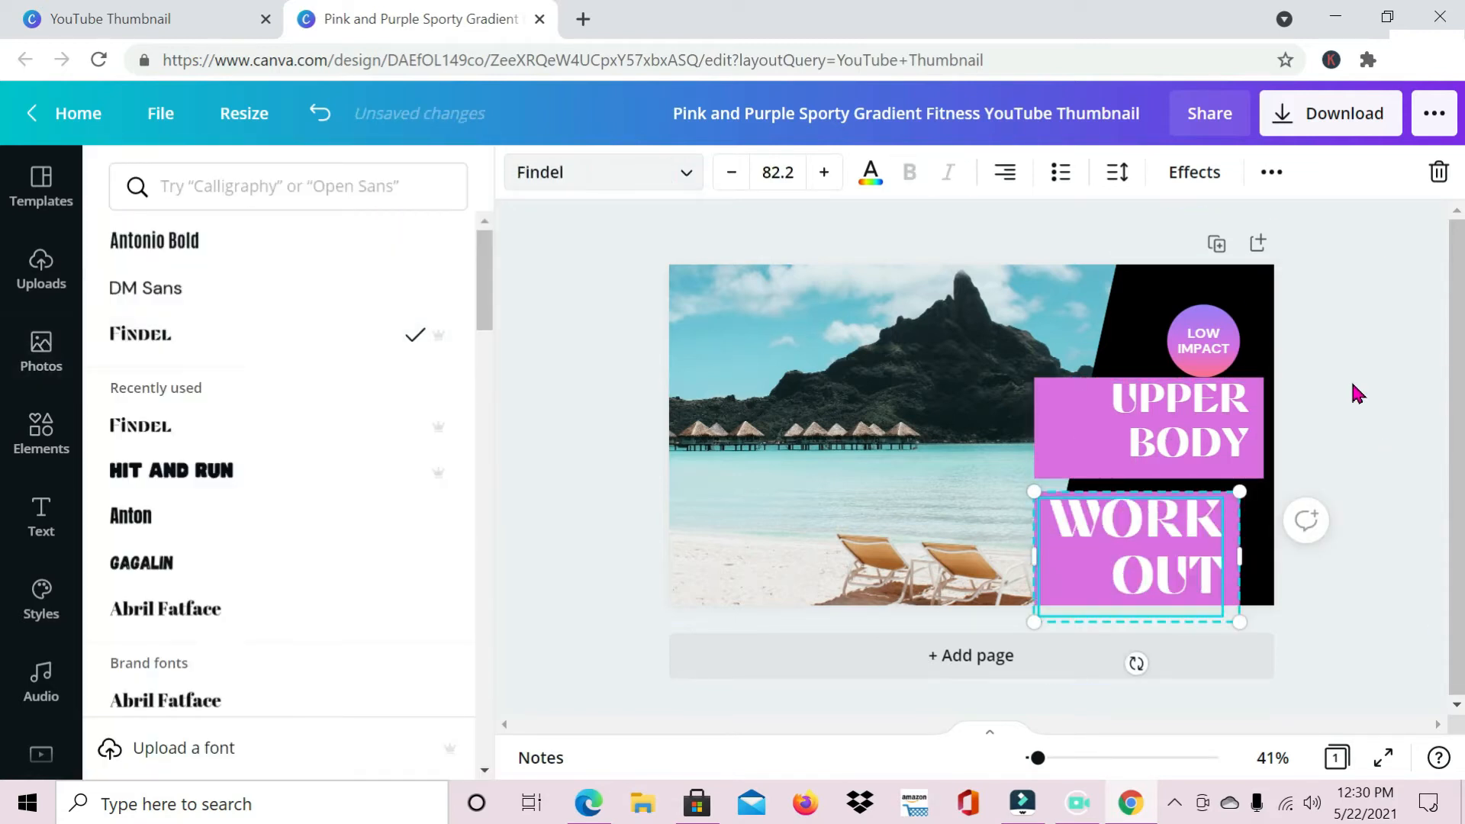
pyautogui.click(1366, 394)
pyautogui.scroll(5, 1350, 388)
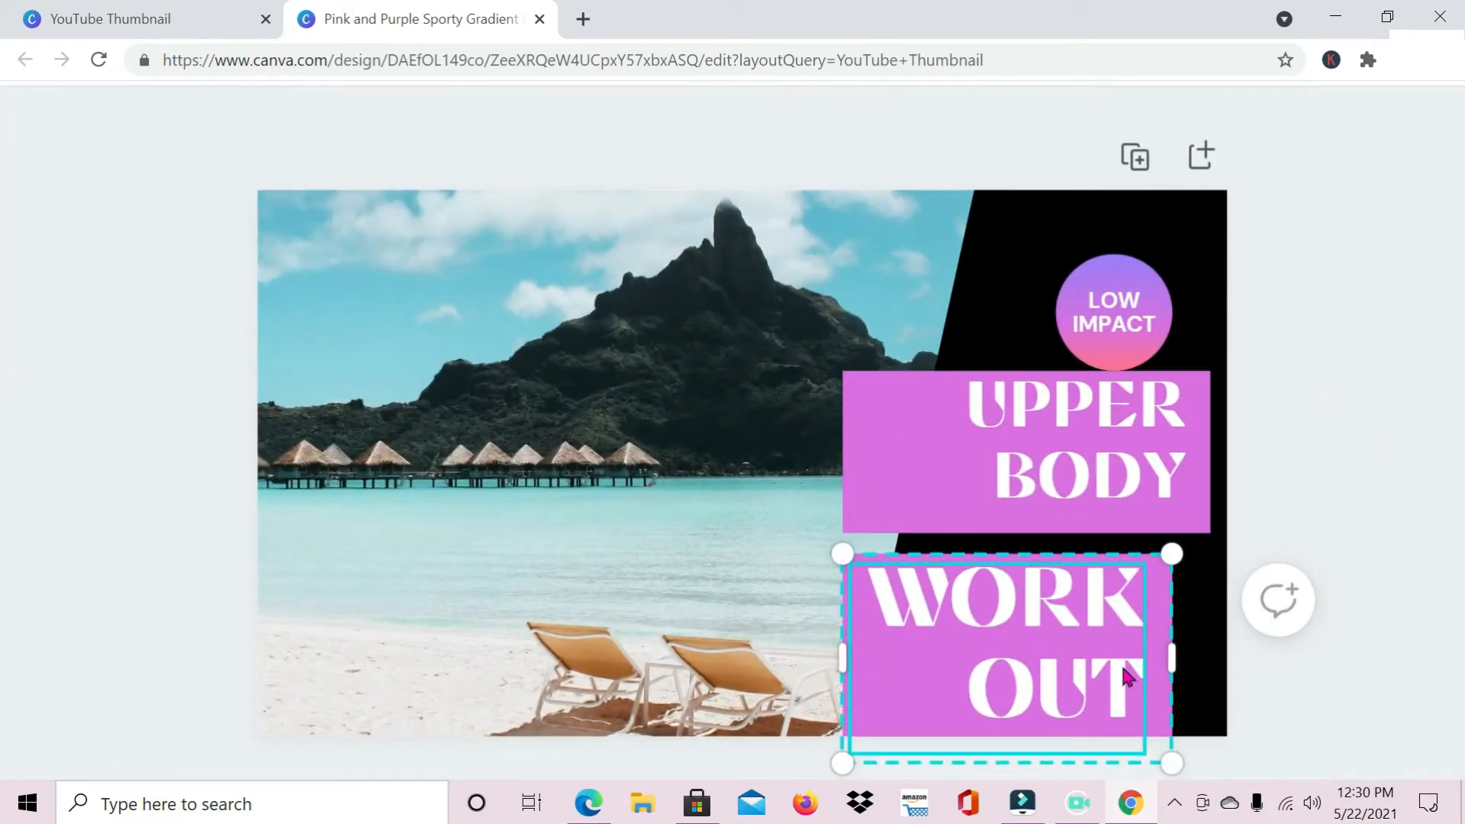
pyautogui.click(886, 408)
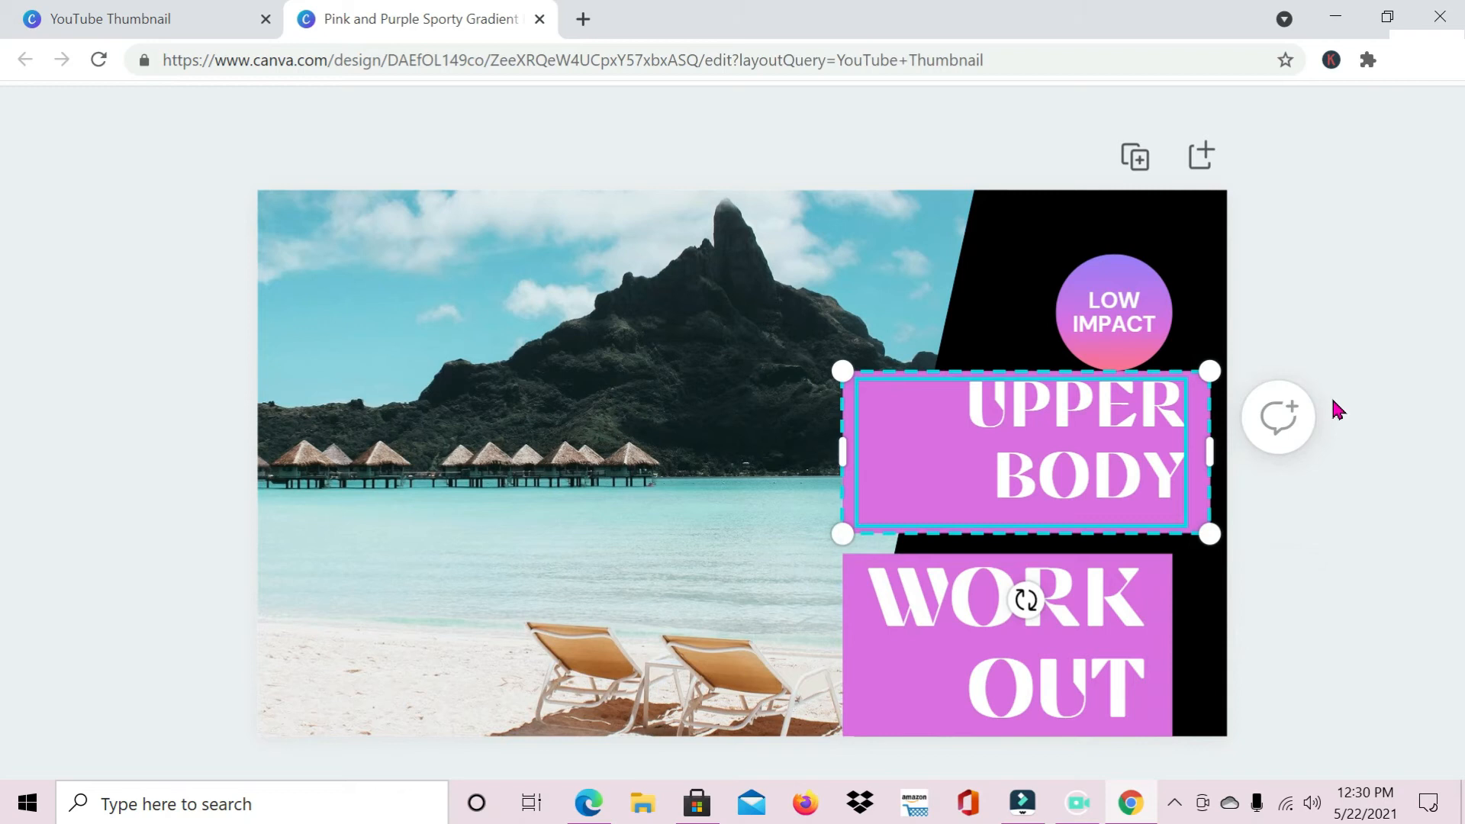
pyautogui.scroll(-5, 1333, 402)
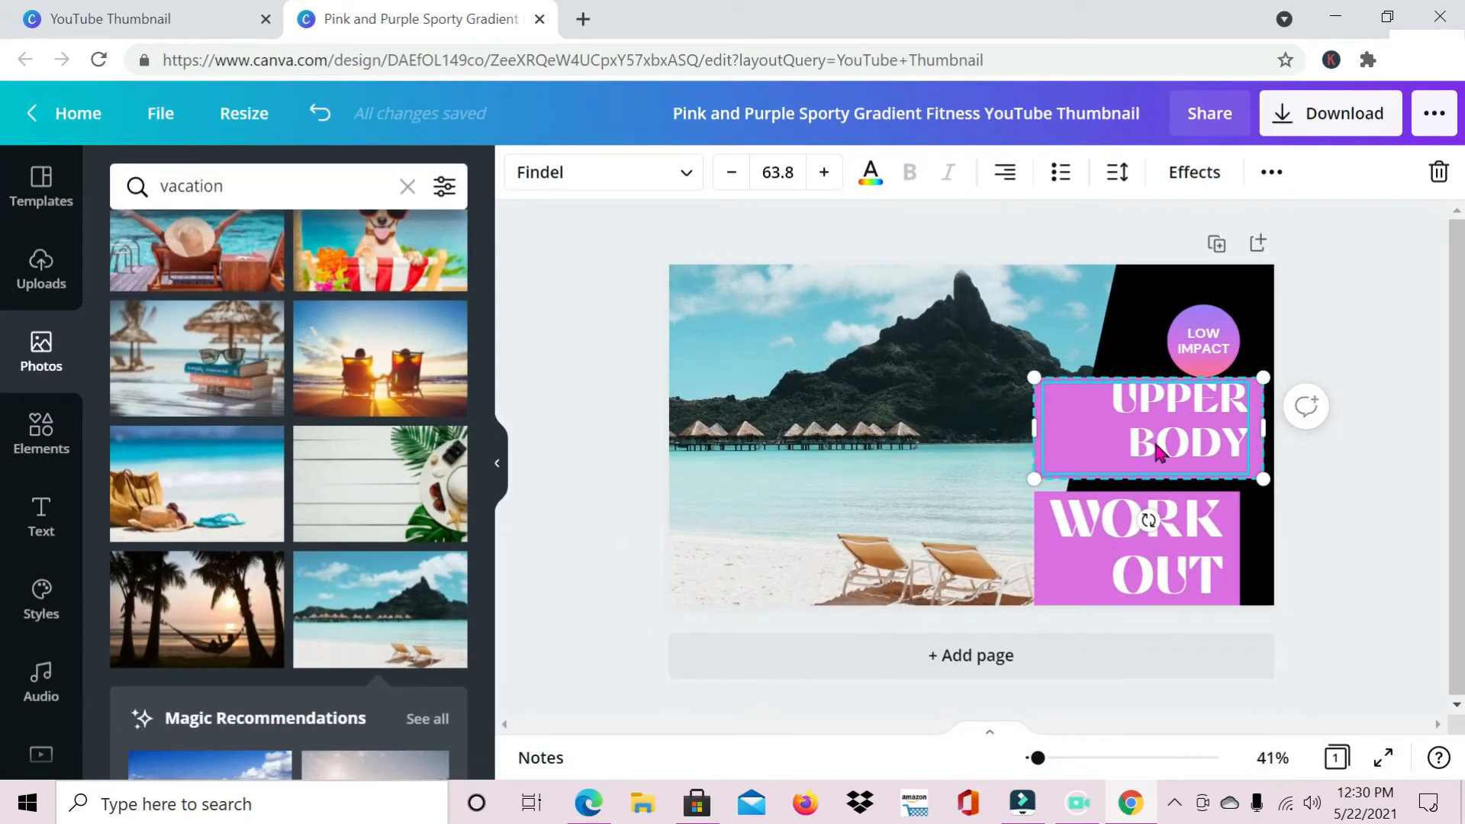
pyautogui.doubleClick(1154, 431)
pyautogui.click(1081, 418)
pyautogui.click(1055, 315)
pyautogui.click(1192, 301)
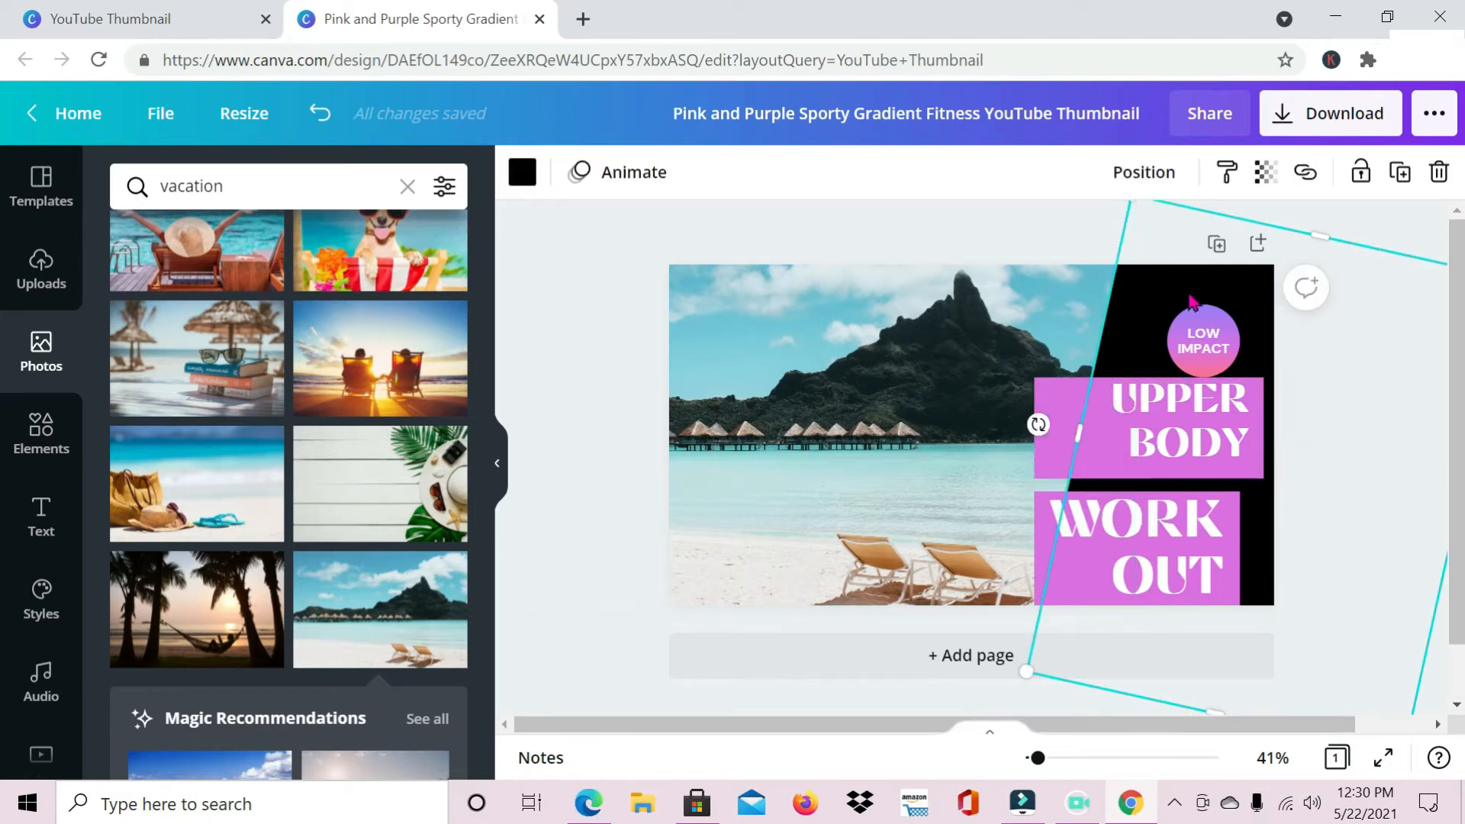
# Try several fill colors on the UPPER BODY text's background box and settle on turquoise from the card designs palette.
pyautogui.click(1148, 427)
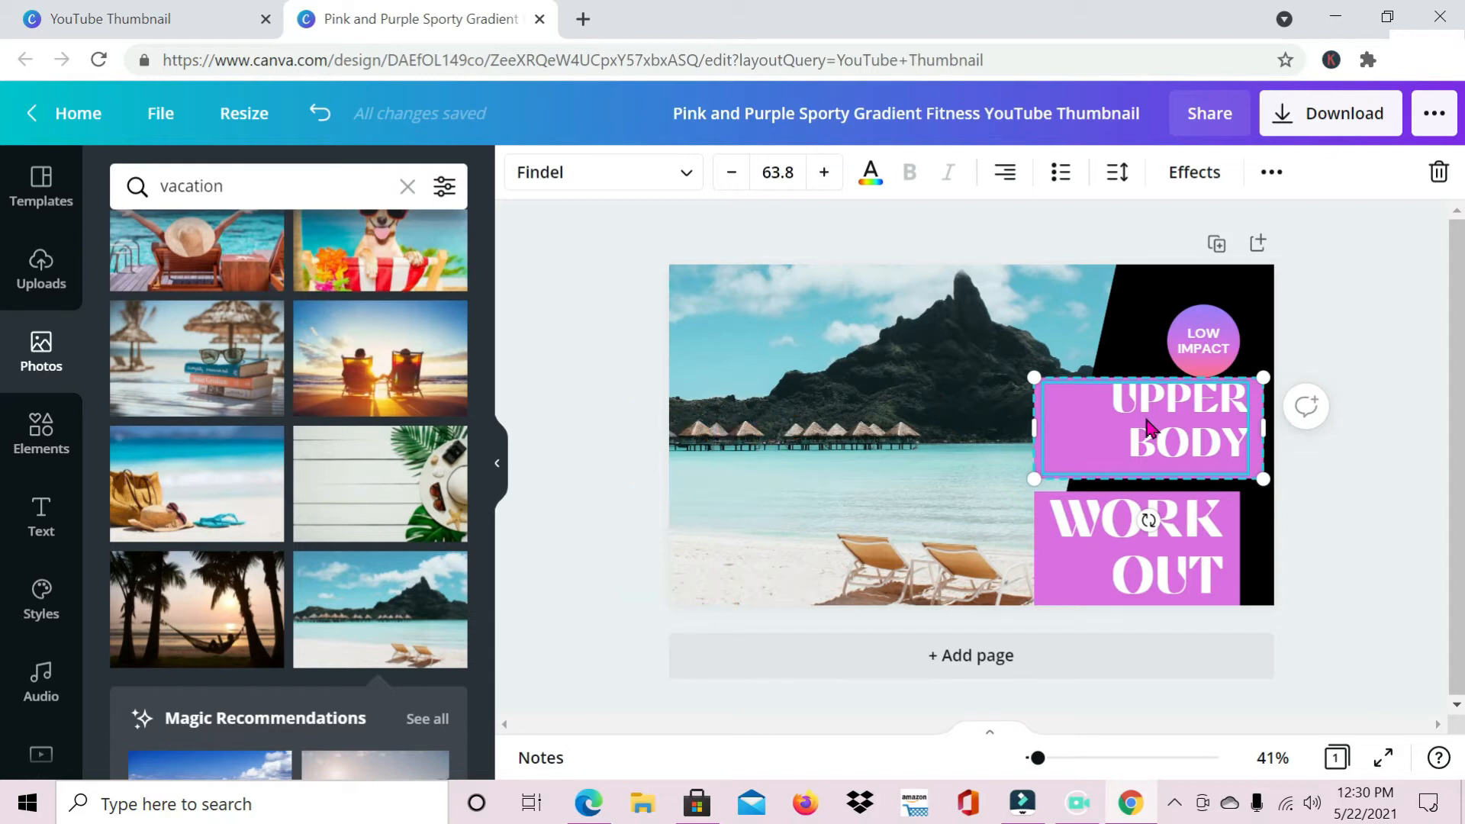
pyautogui.click(1147, 427)
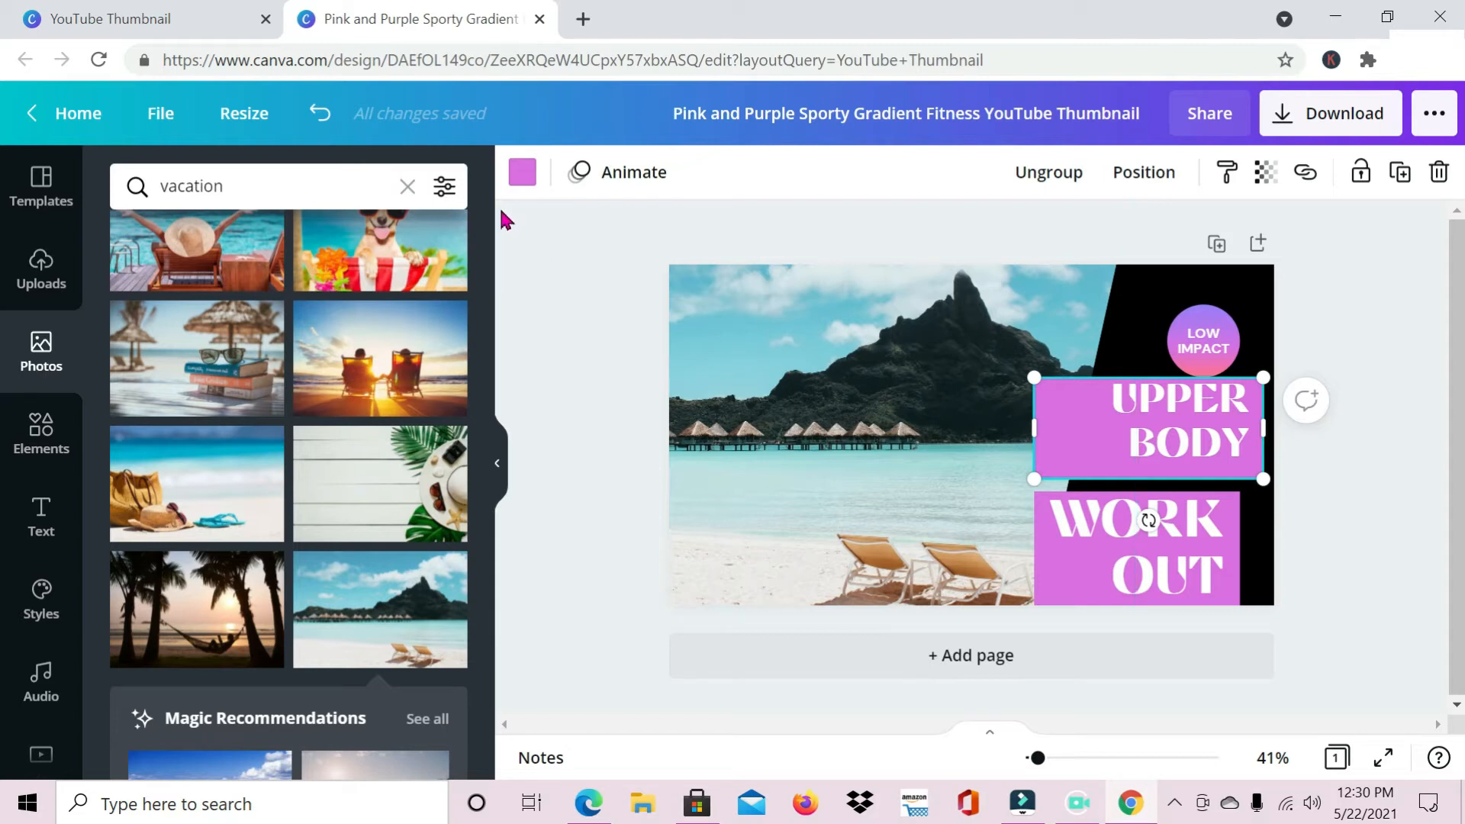
pyautogui.click(522, 180)
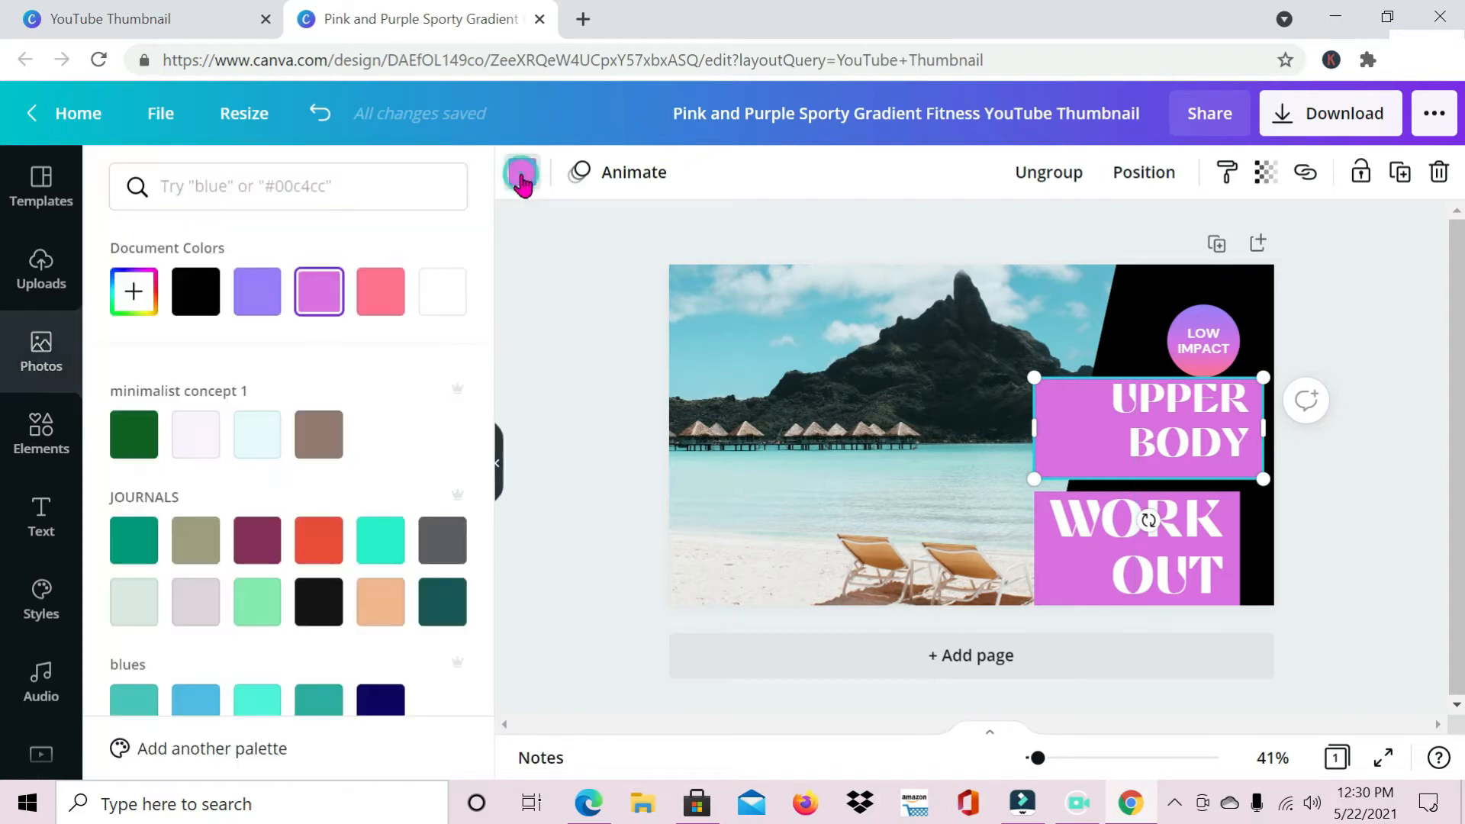
pyautogui.click(450, 292)
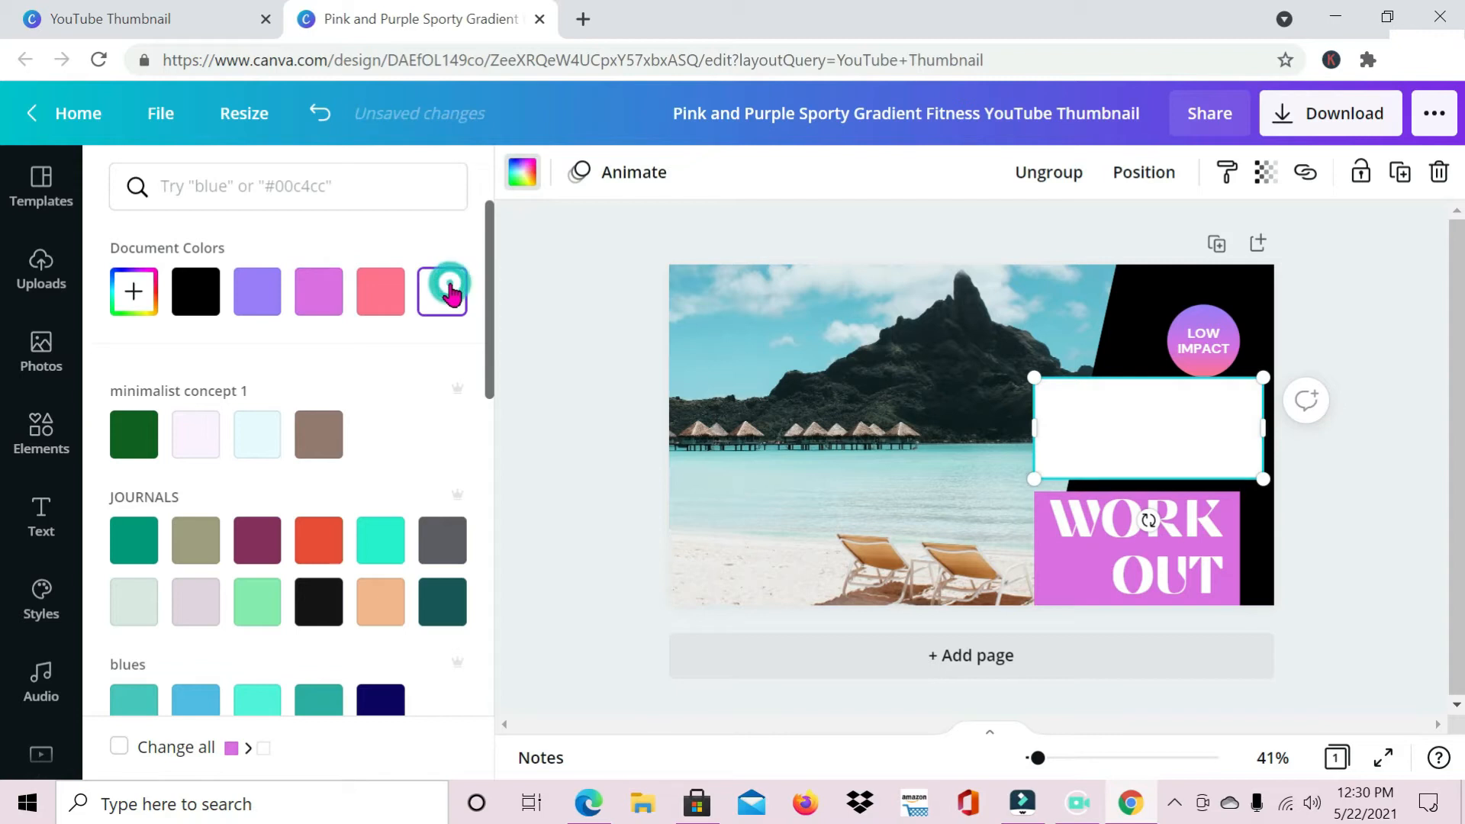
pyautogui.click(196, 291)
pyautogui.click(257, 436)
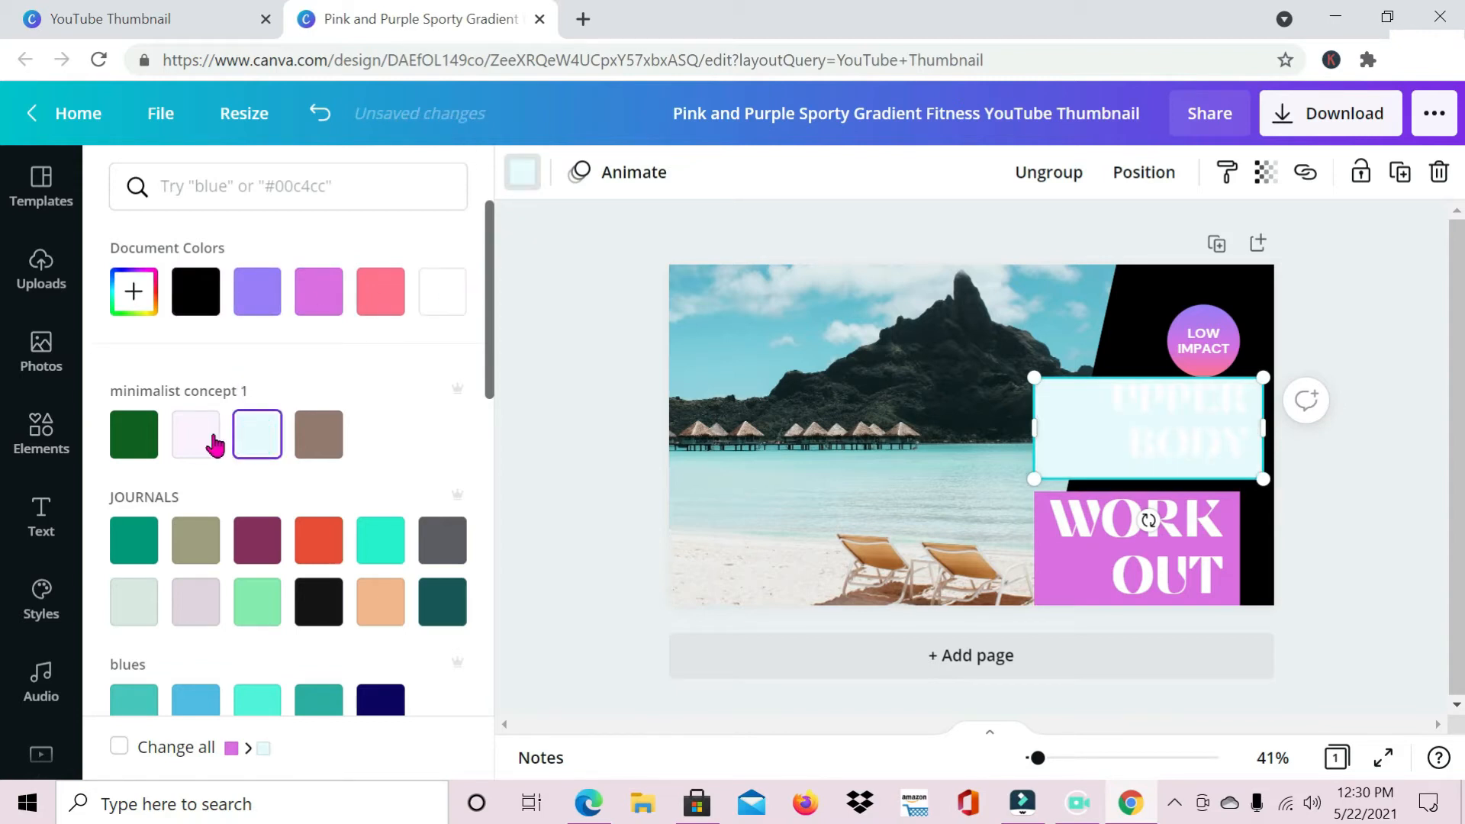
pyautogui.click(381, 606)
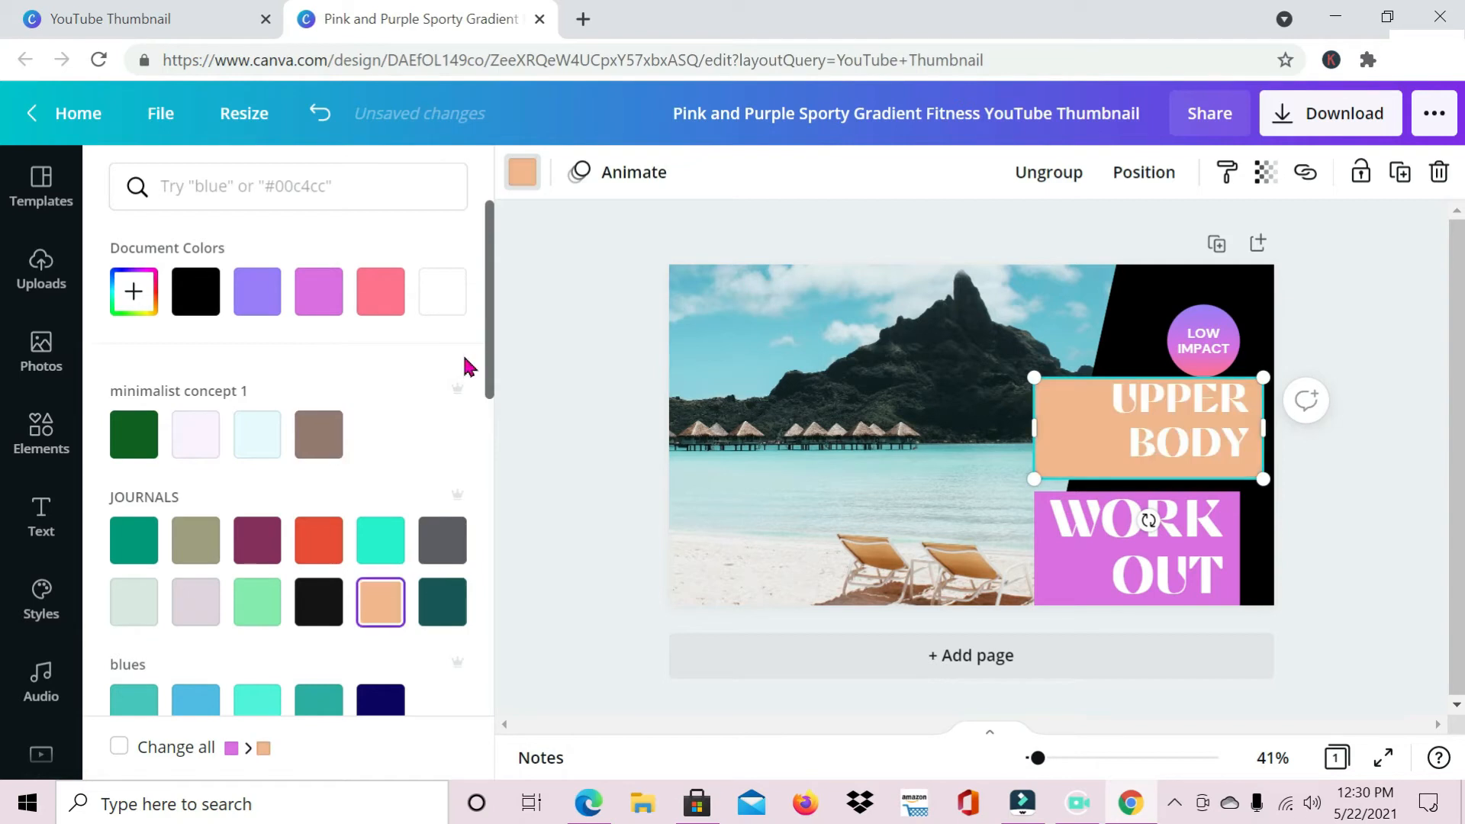
pyautogui.click(381, 292)
pyautogui.click(319, 602)
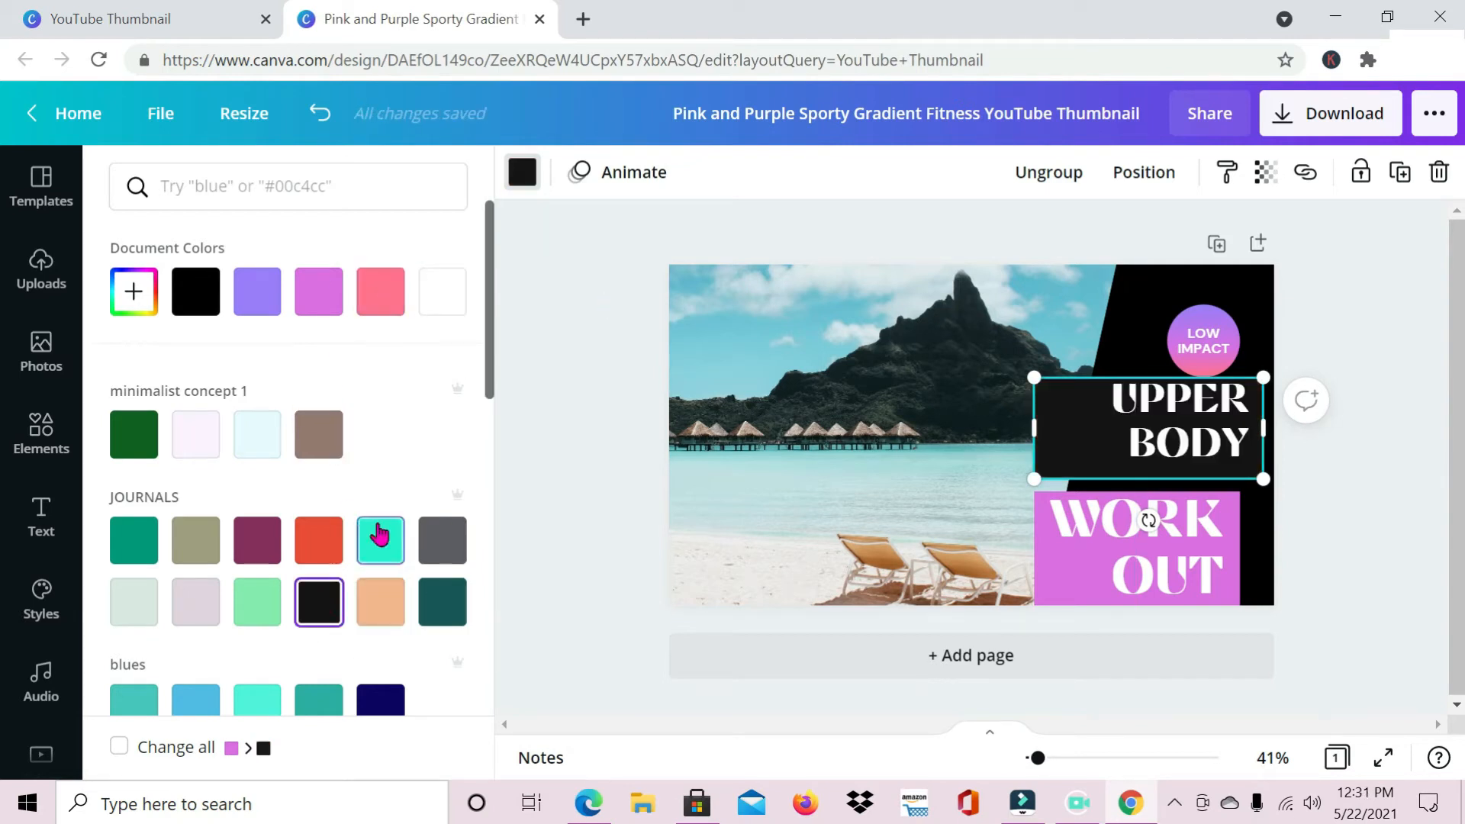
pyautogui.scroll(-5, 321, 496)
pyautogui.click(257, 297)
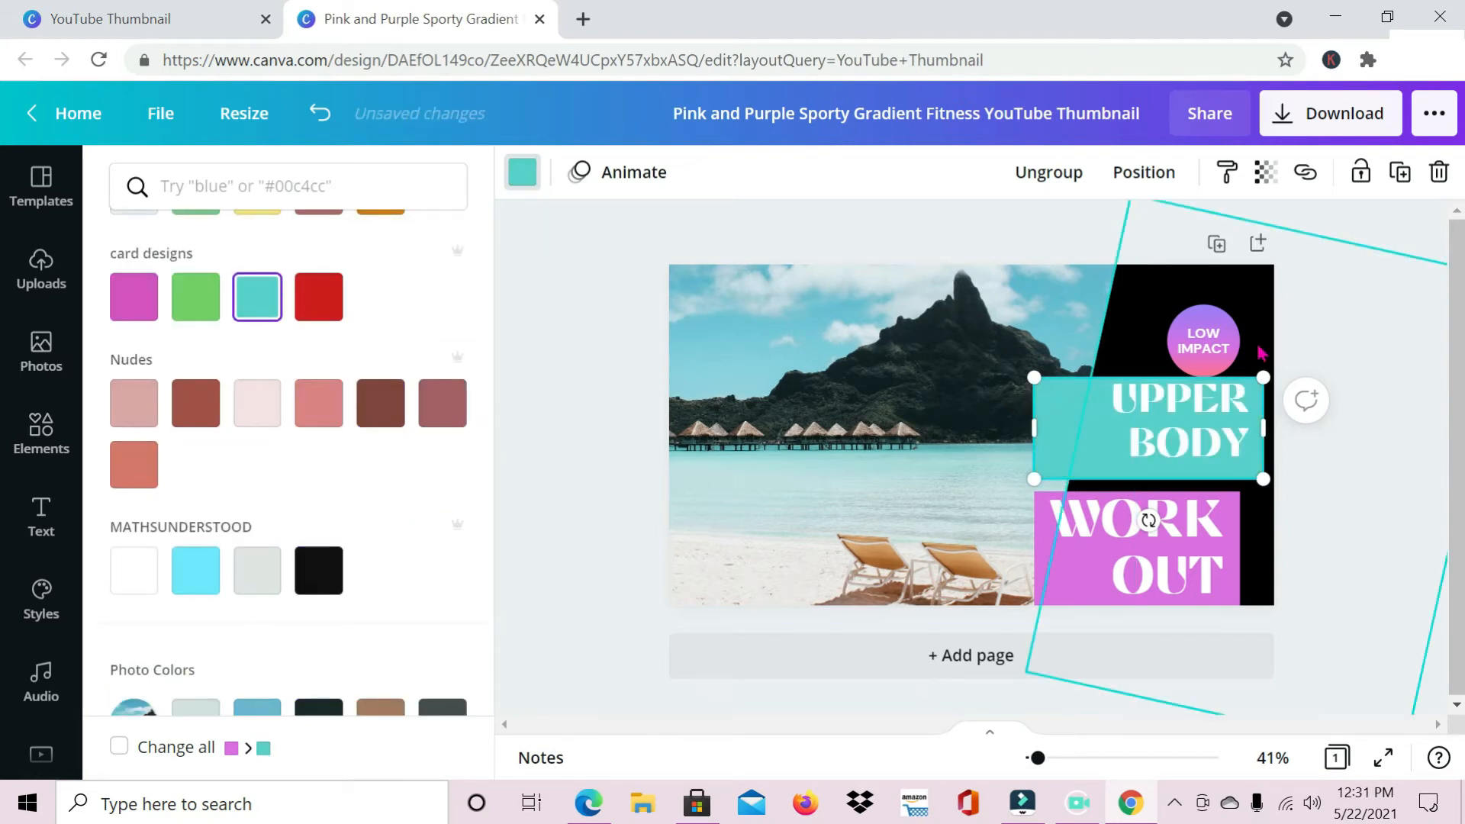
# Replace the UPPER BODY text in the turquoise box with "BEACH TIME".
pyautogui.doubleClick(1177, 420)
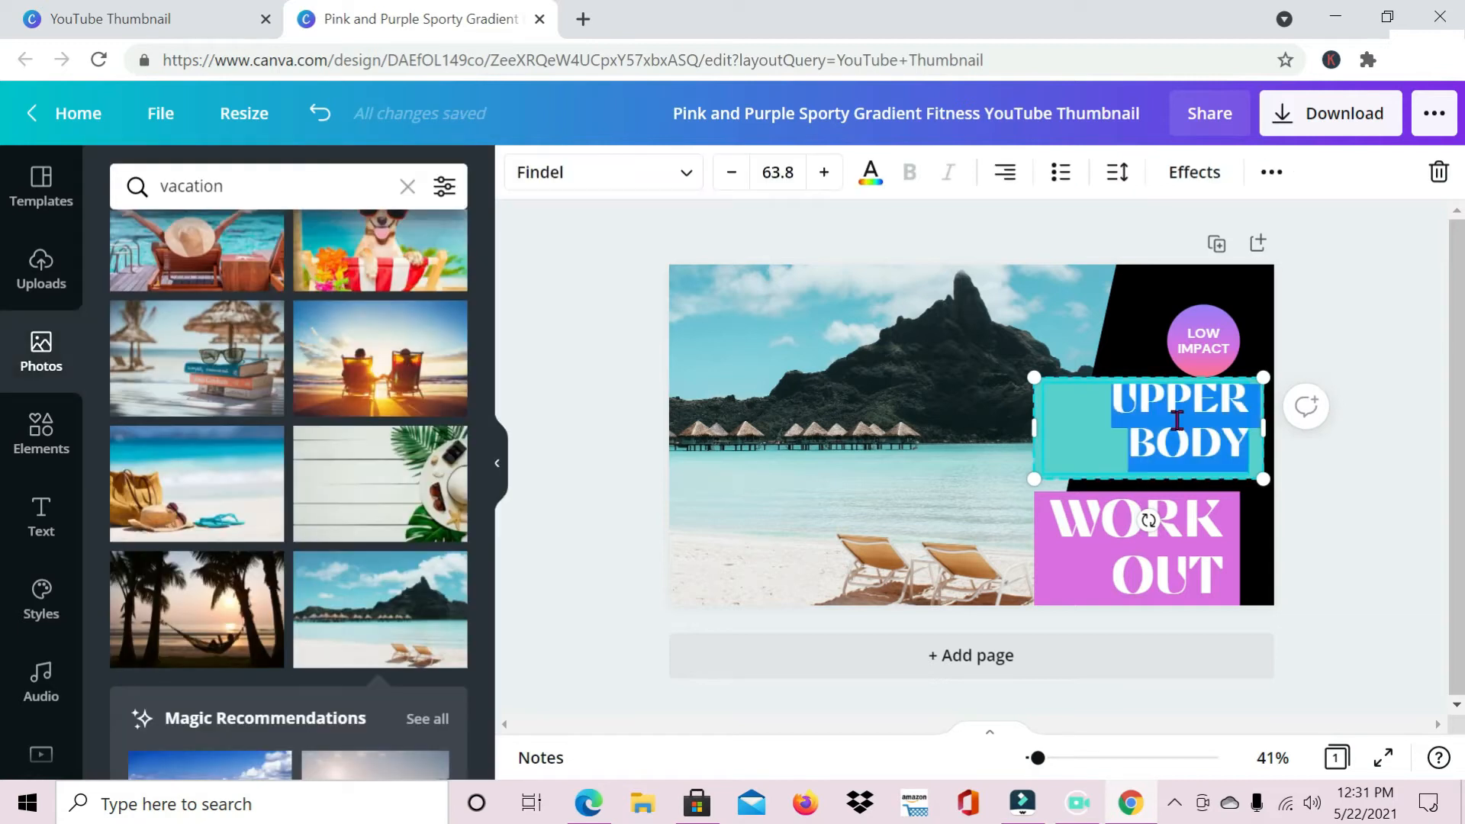
pyautogui.click(1076, 392)
pyautogui.write('BEA')
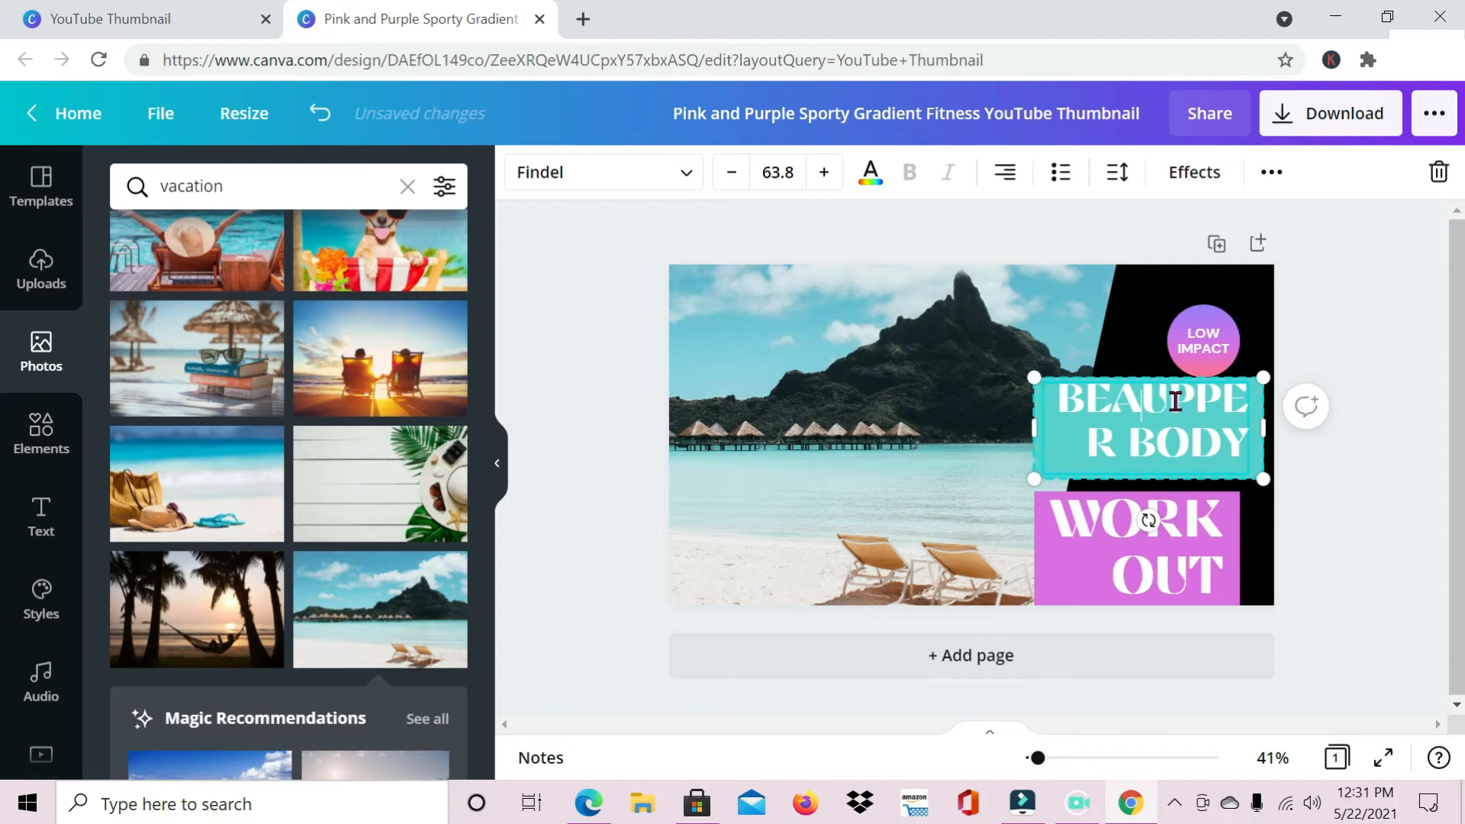
pyautogui.moveTo(1144, 398); pyautogui.dragTo(1248, 444)
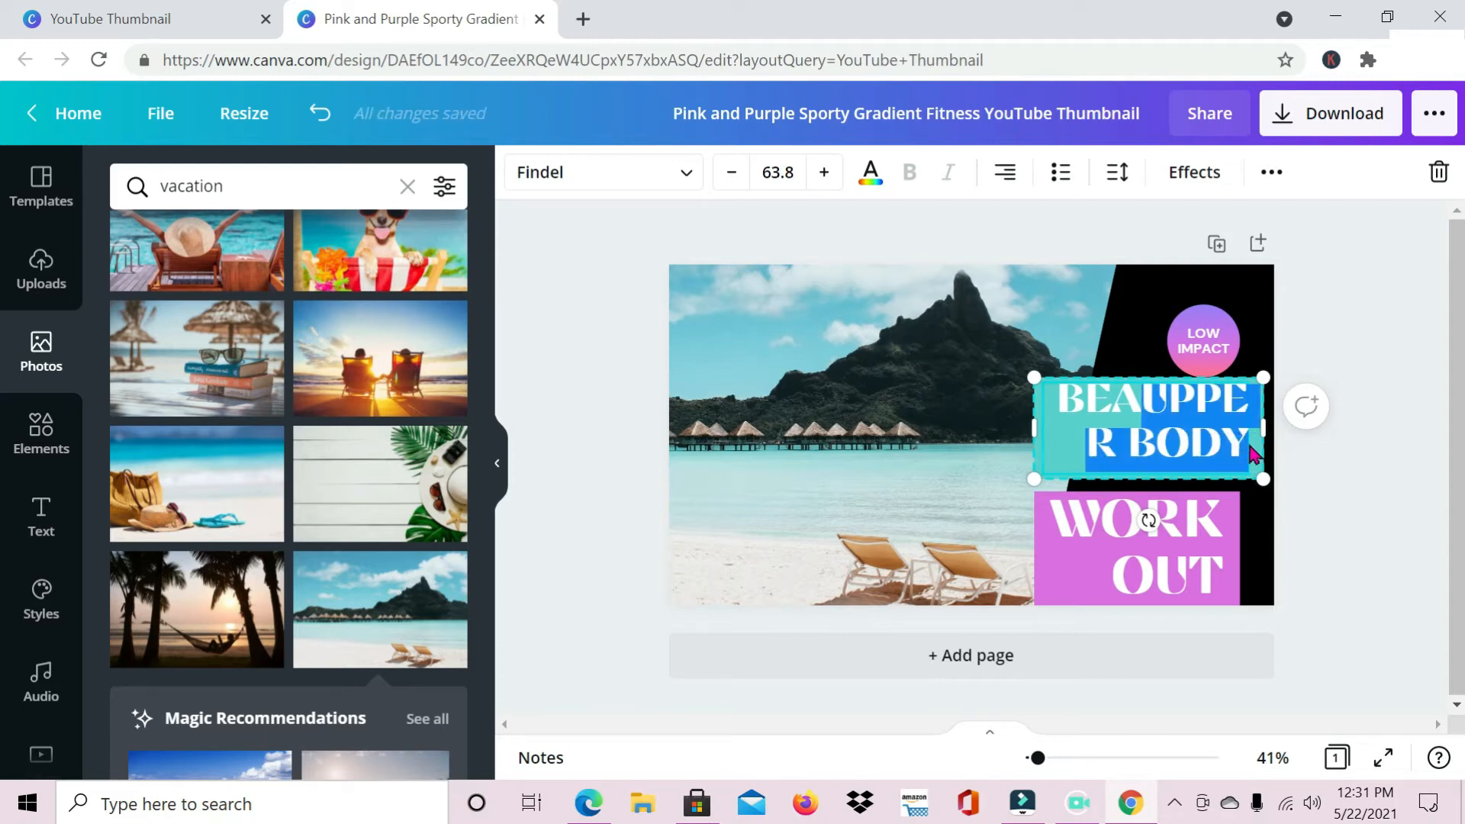
pyautogui.write('CH TIME')
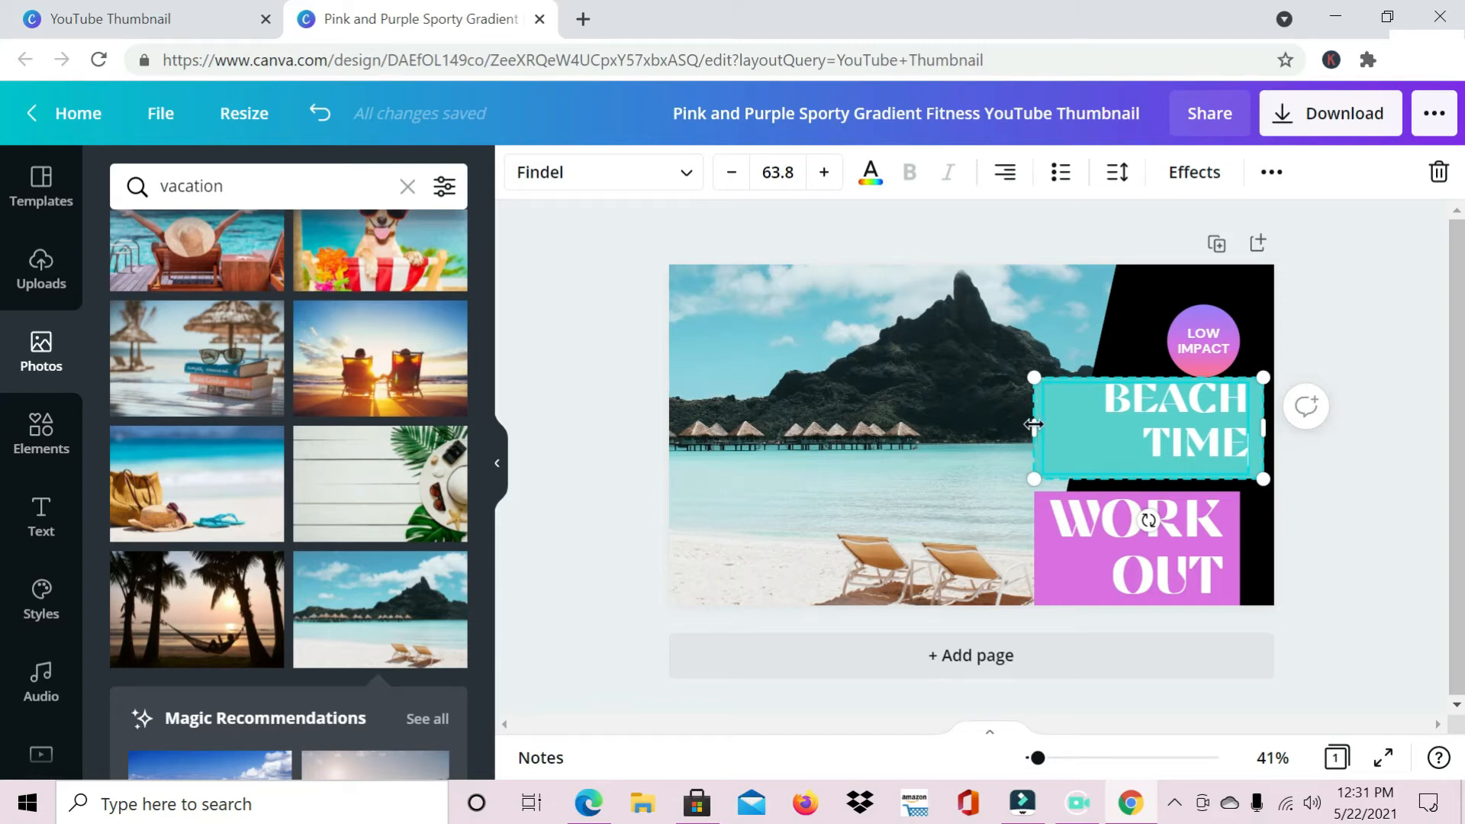
# Try the different text alignments on BEACH TIME and leave it centered in its box.
pyautogui.moveTo(1029, 424)
pyautogui.mouseDown()
pyautogui.moveTo(1011, 425)
pyautogui.moveTo(1047, 424)
pyautogui.moveTo(1032, 424)
pyautogui.mouseUp()
pyautogui.click(1005, 175)
pyautogui.click(1004, 177)
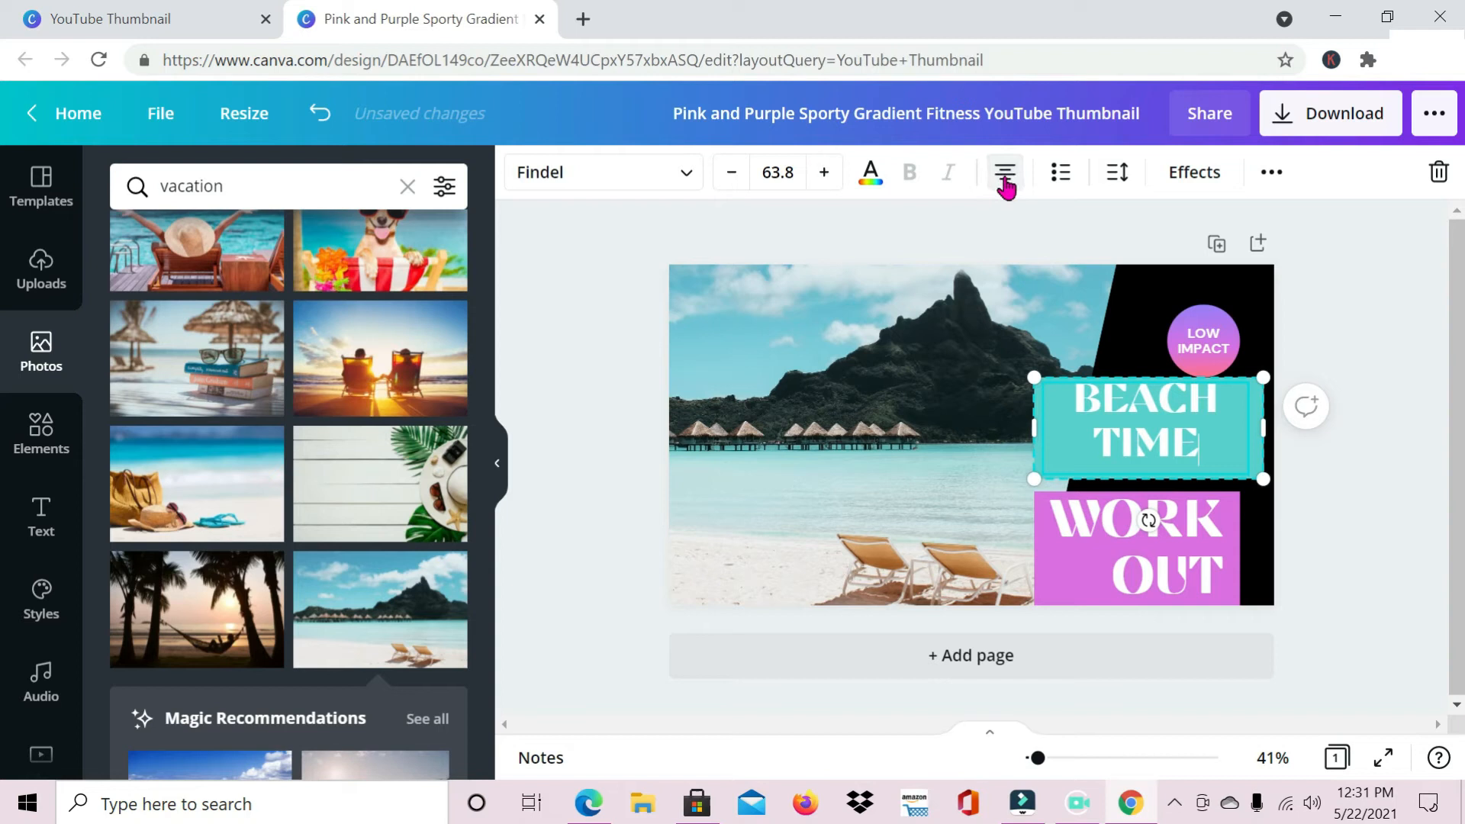
pyautogui.click(1005, 175)
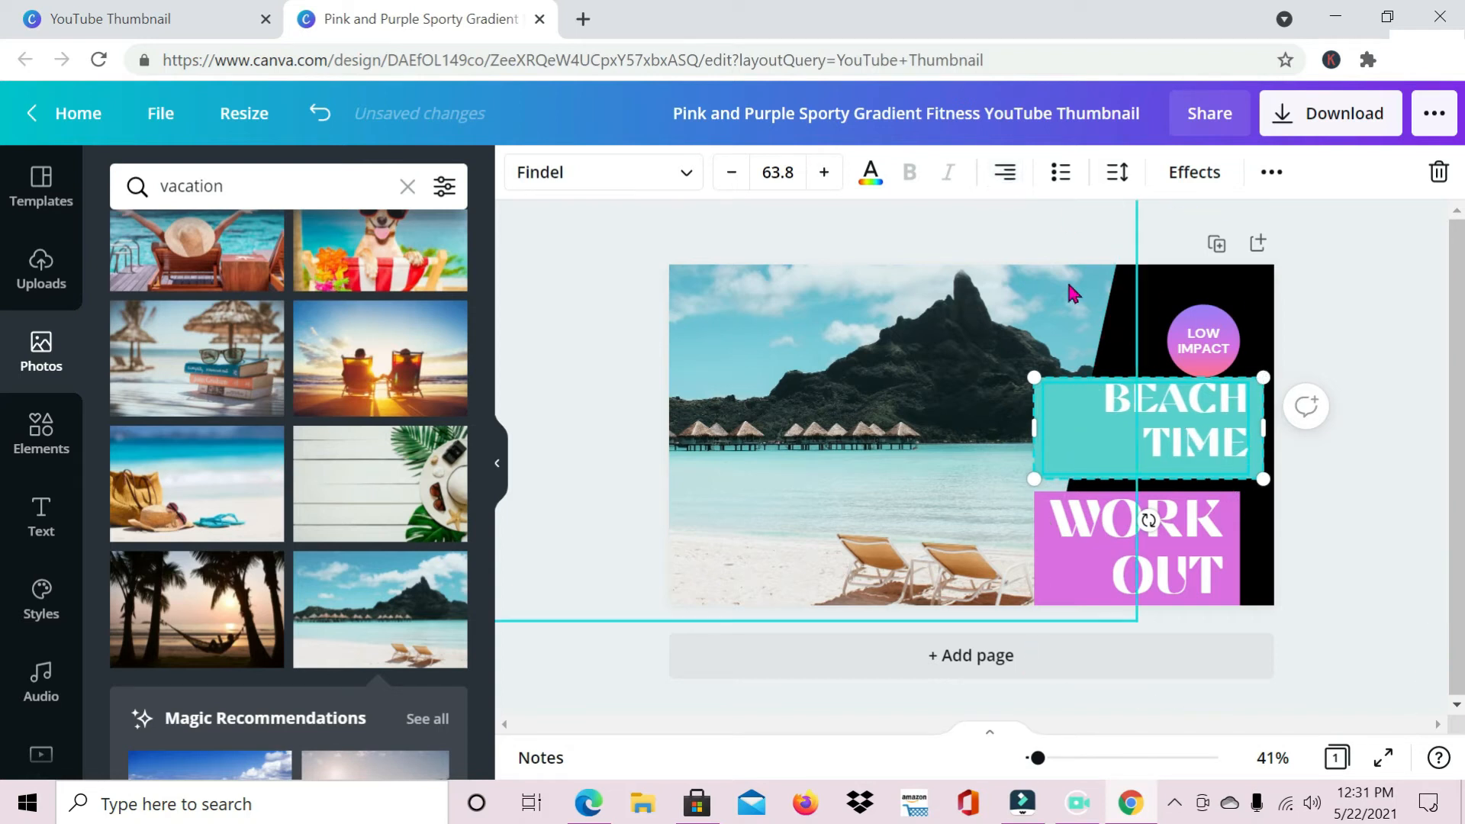
pyautogui.click(1005, 175)
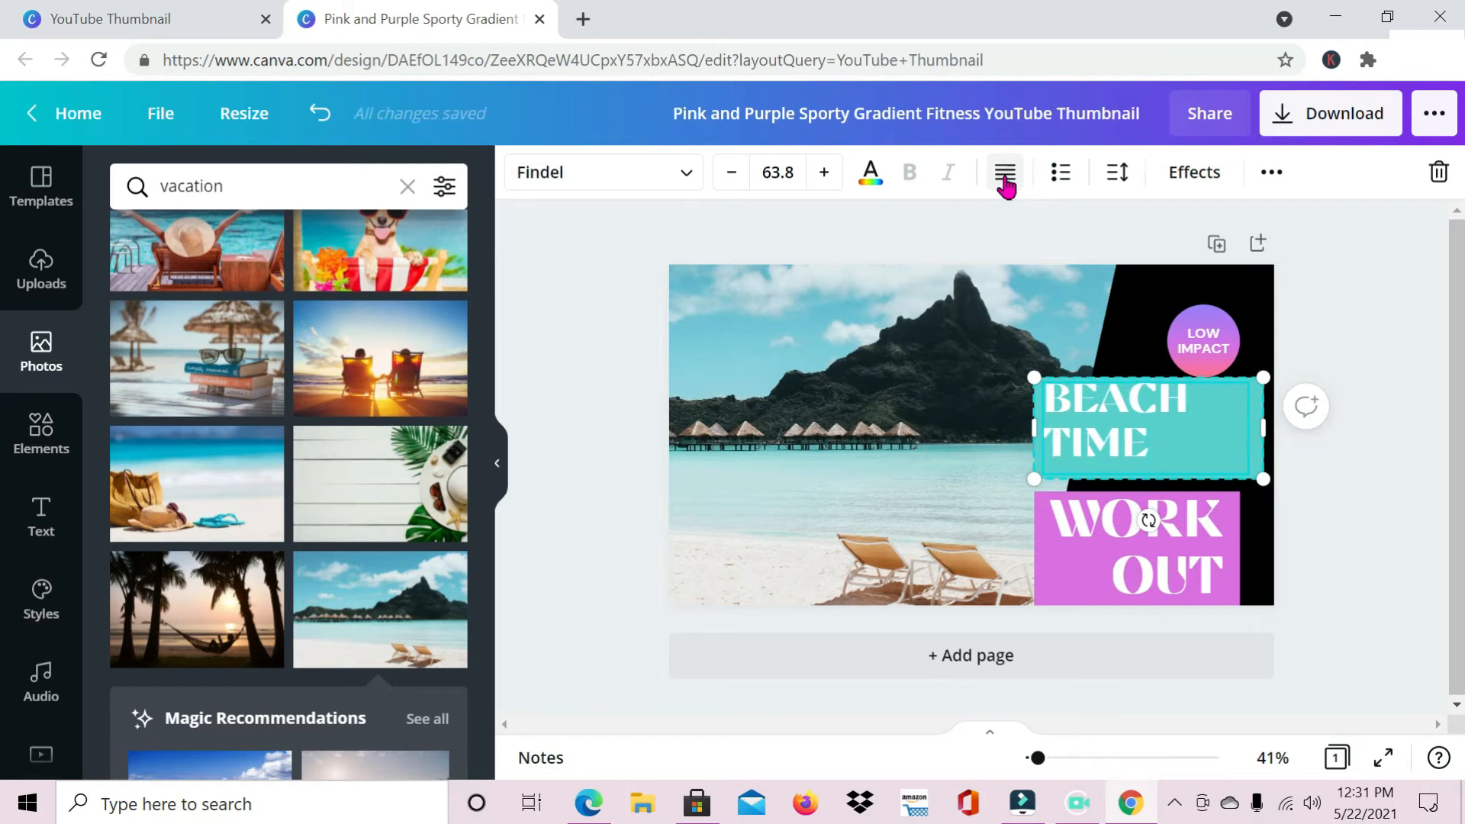
pyautogui.click(1017, 181)
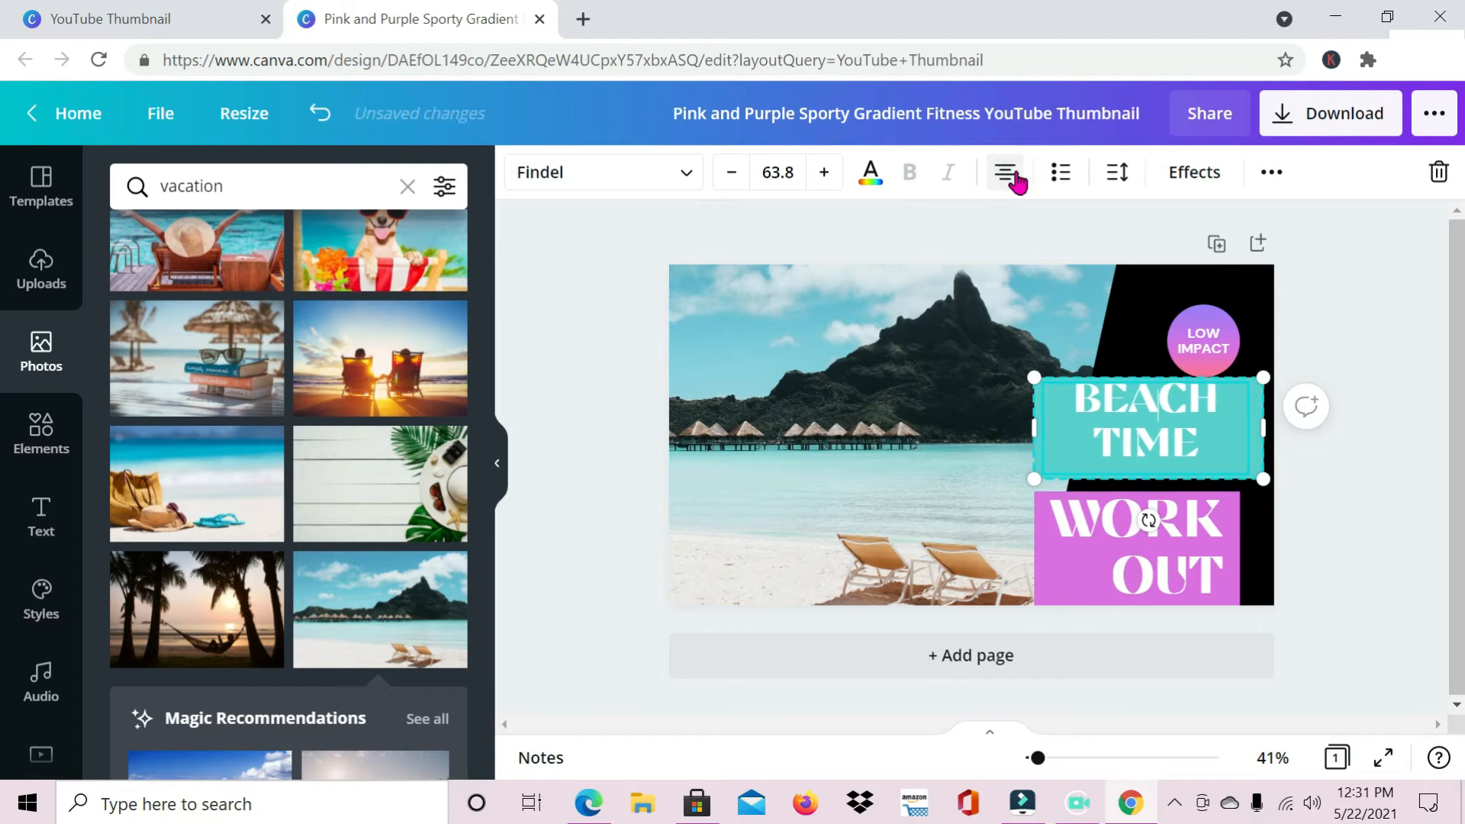
# Replace the WORKOUT text in the purple box with "YOU READY".
pyautogui.click(1144, 517)
pyautogui.click(1170, 543)
pyautogui.click(1169, 543)
pyautogui.tripleClick(1169, 543)
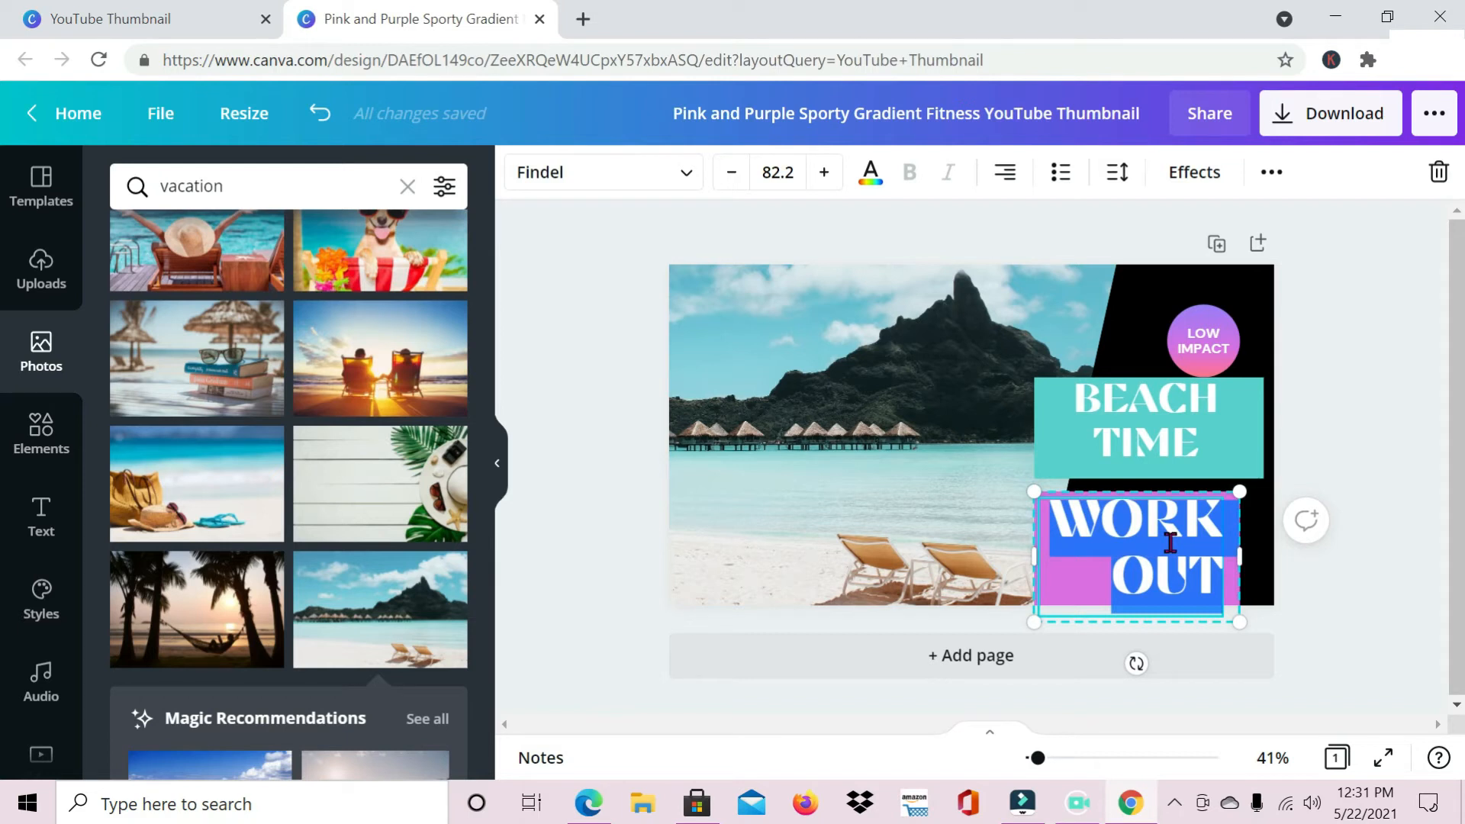
pyautogui.write('2021')
pyautogui.press('BackSpace')
pyautogui.press('BackSpace')
pyautogui.press('BackSpace')
pyautogui.press('BackSpace')
pyautogui.write("LET'S")
pyautogui.press('BackSpace')
pyautogui.press('BackSpace')
pyautogui.press('BackSpace')
pyautogui.press('BackSpace')
pyautogui.press('BackSpace')
pyautogui.write('YOU READY')
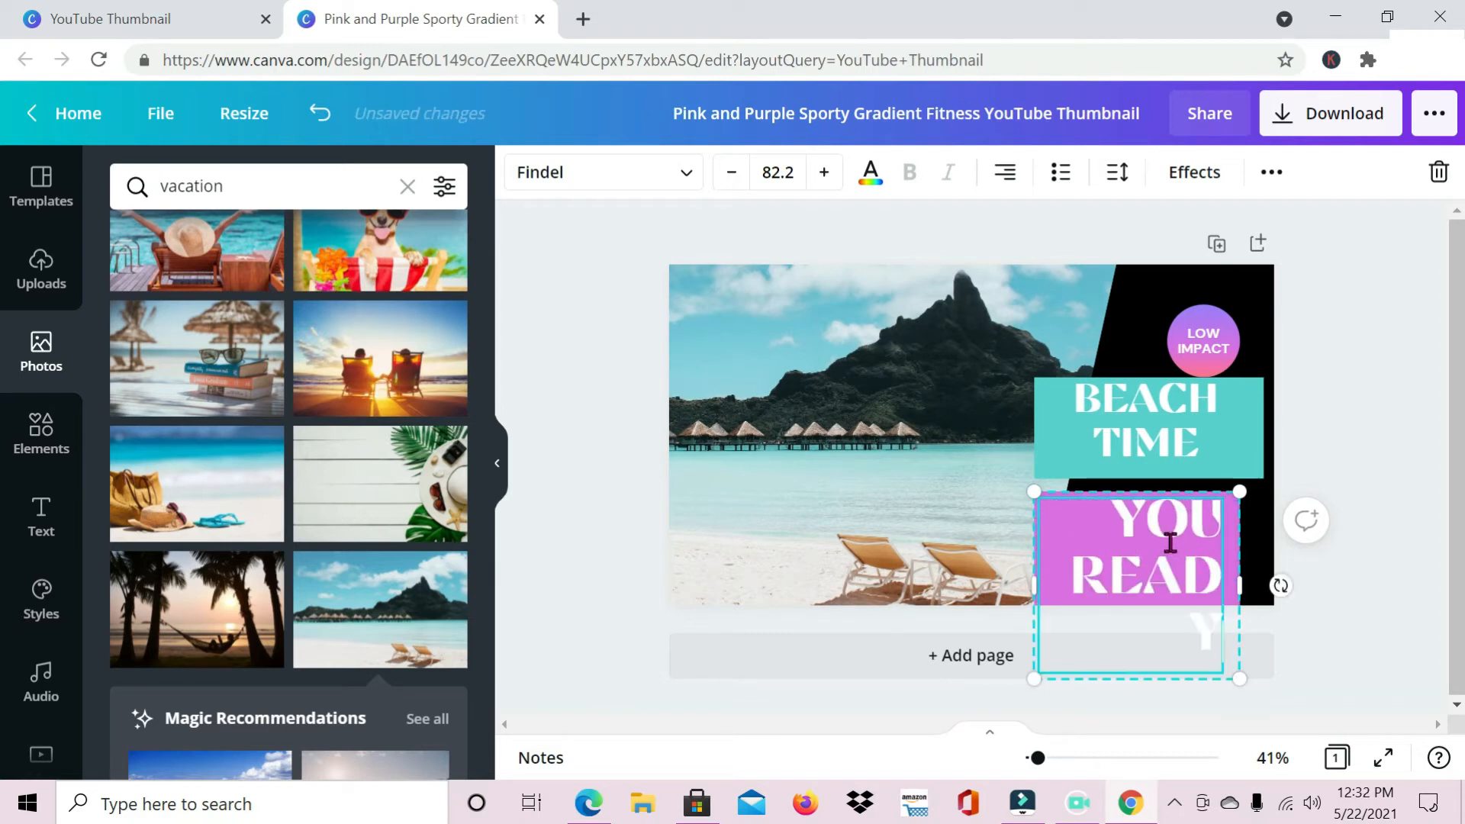
# Resize the YOU READY box to a font size of about 66.2 so it fits on the page, and center its text.
pyautogui.moveTo(1239, 585); pyautogui.dragTo(1259, 588)
pyautogui.moveTo(1033, 615); pyautogui.dragTo(1078, 597)
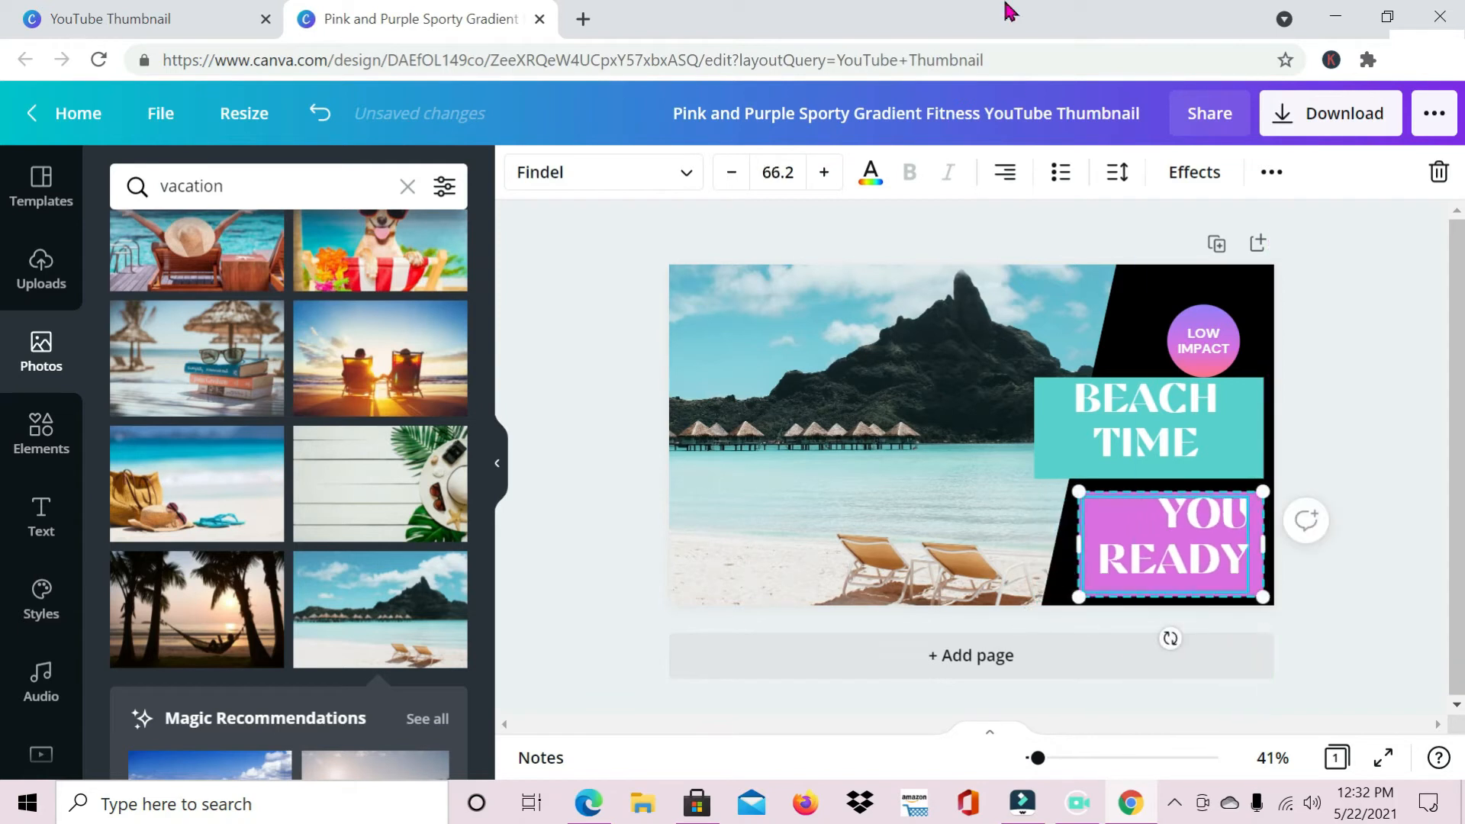
pyautogui.click(1004, 174)
pyautogui.click(1004, 174)
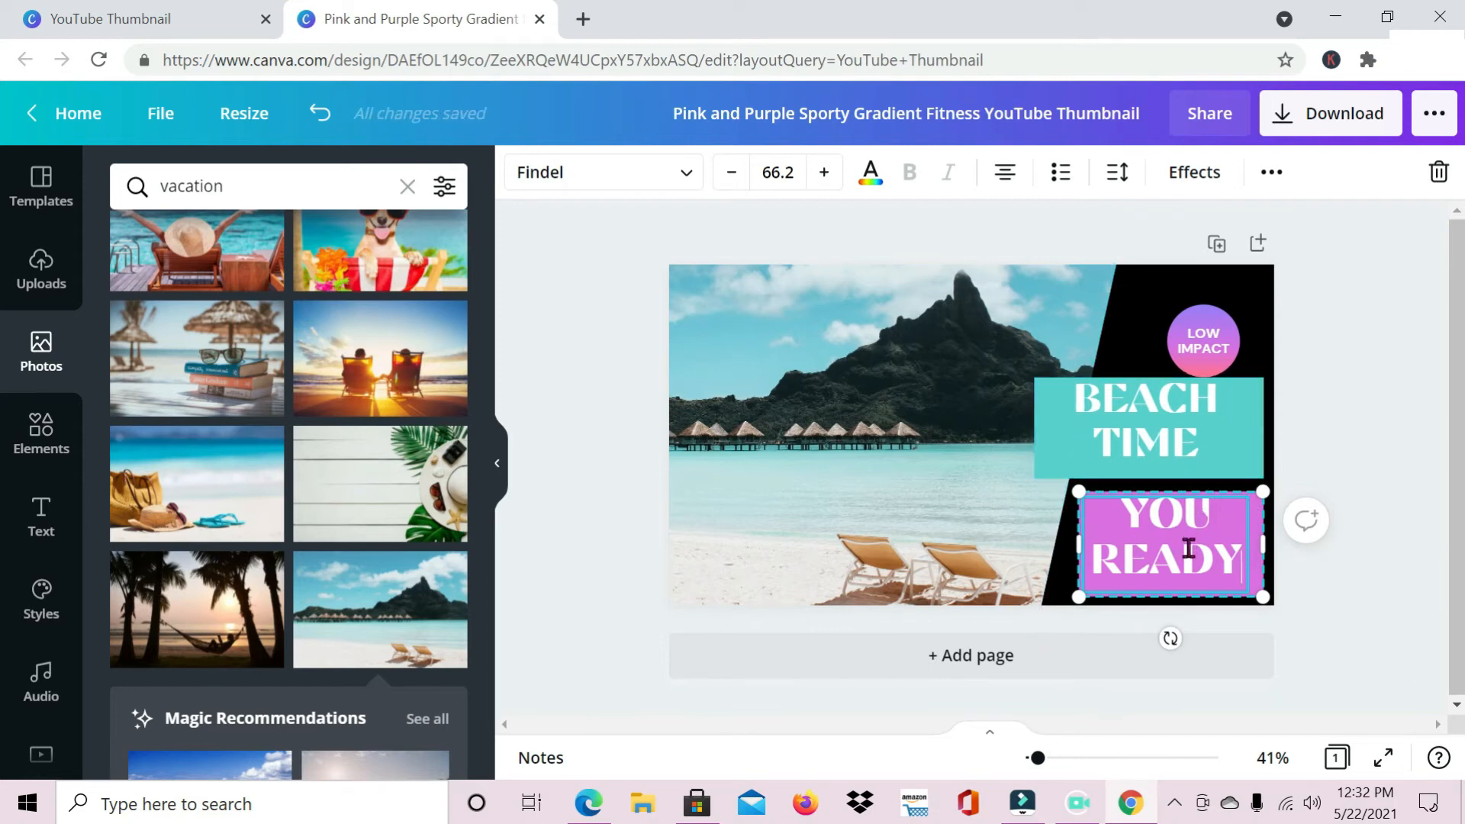
pyautogui.click(1073, 297)
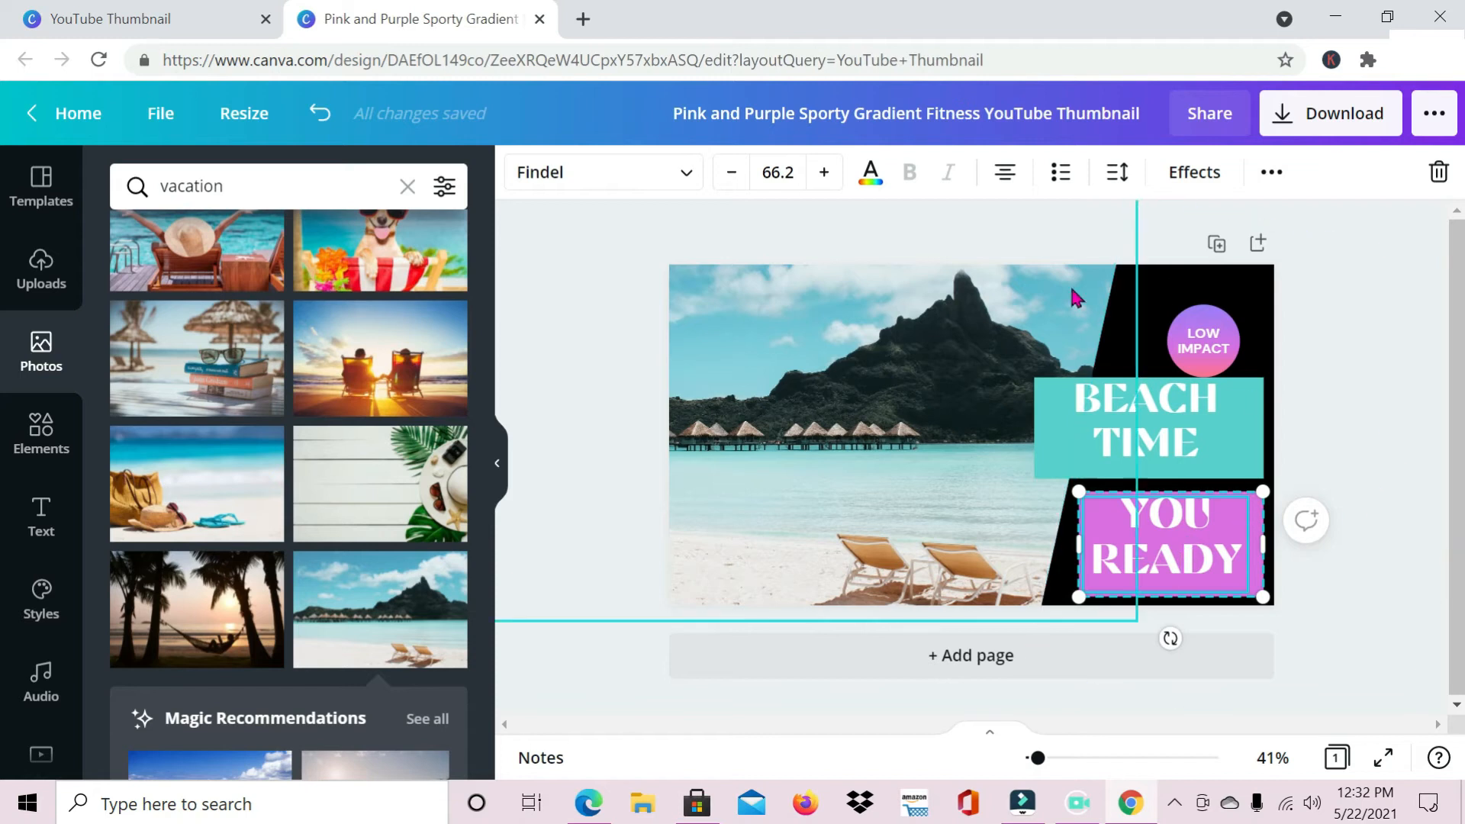
# Change the purple fill of the YOU READY box to the turquoise from the document colors.
pyautogui.click(1228, 529)
pyautogui.click(1229, 529)
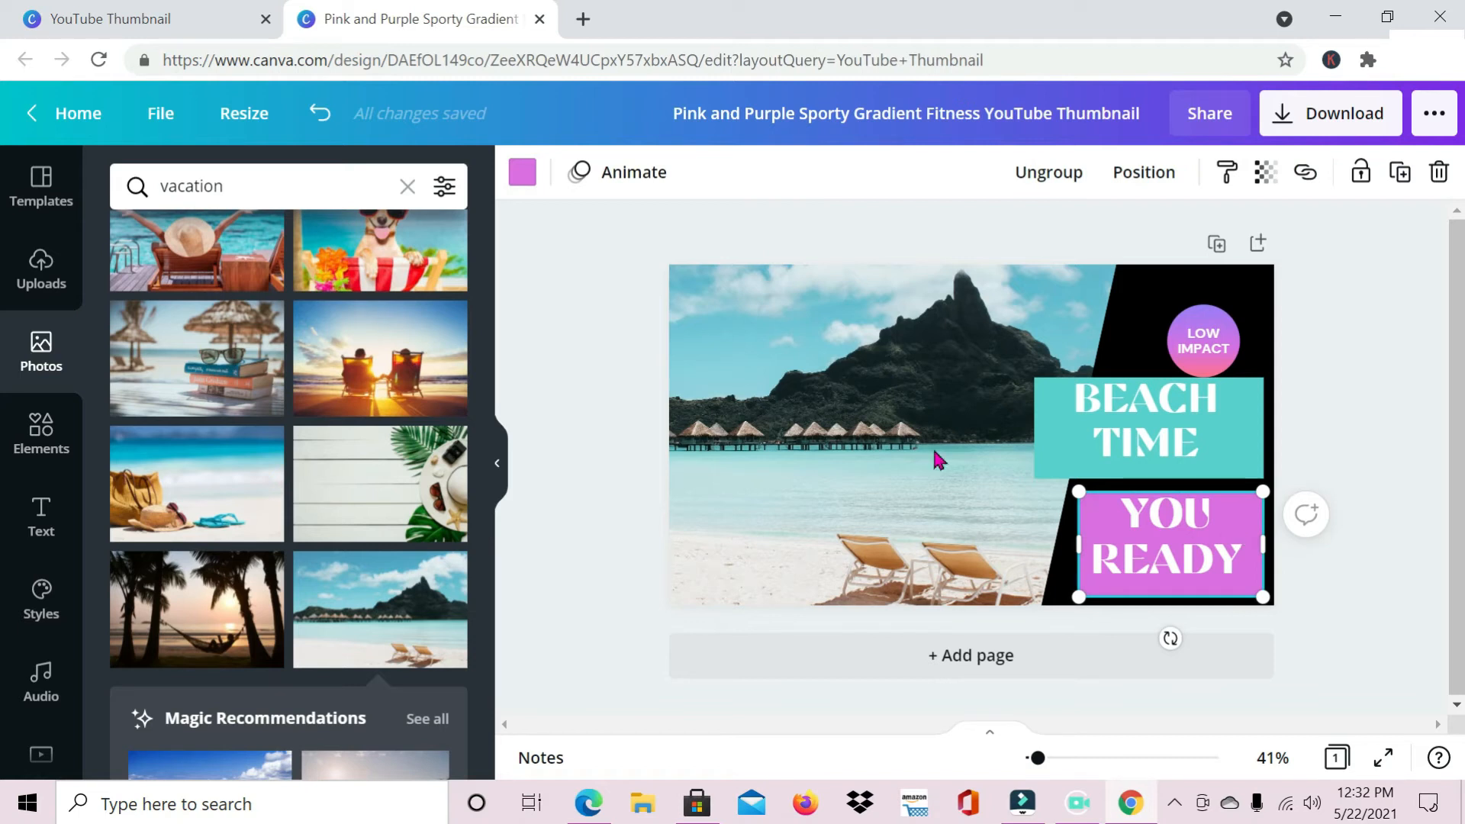
pyautogui.click(522, 172)
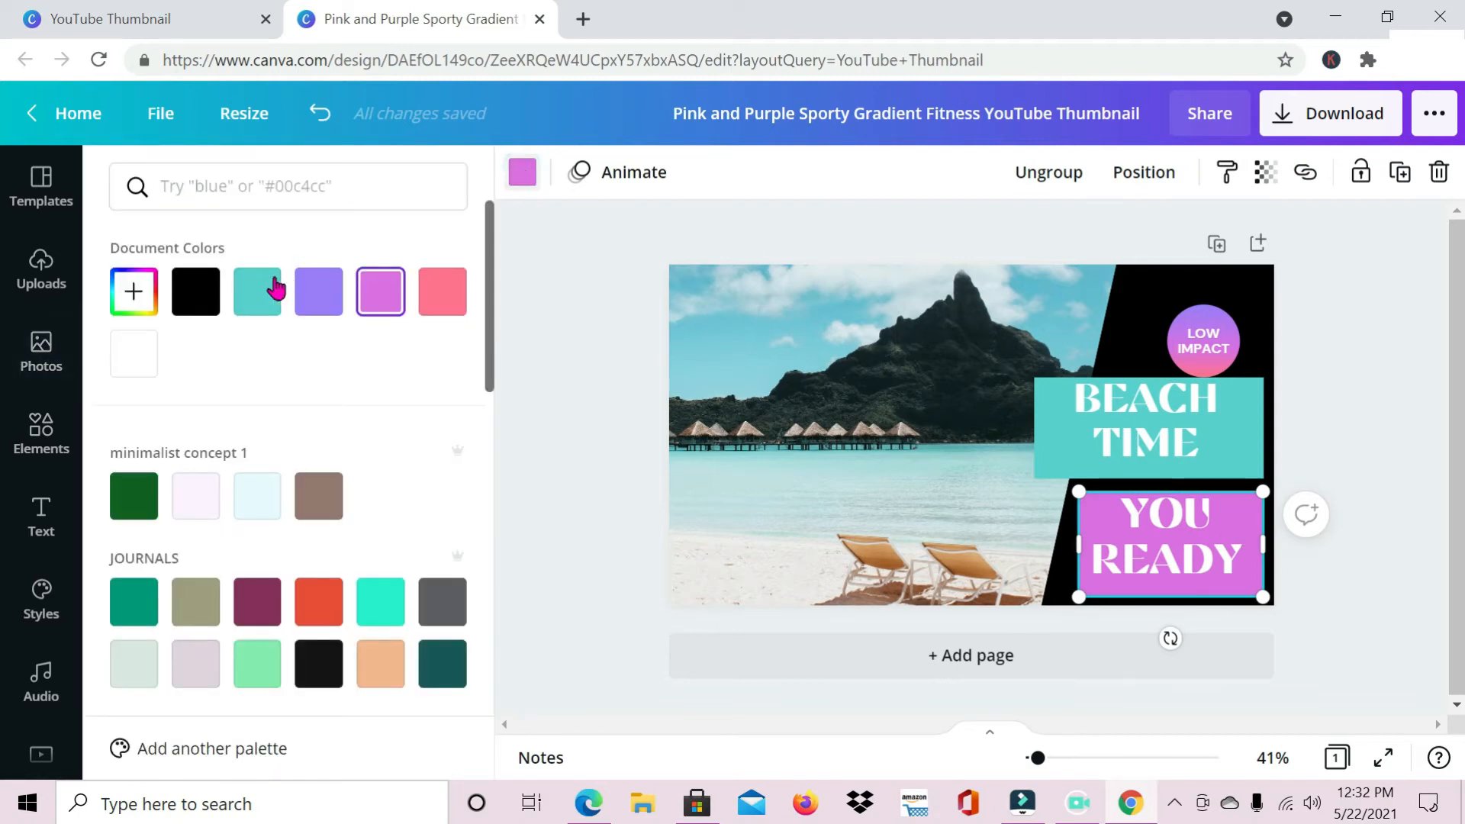
pyautogui.click(257, 291)
# Delete the gradient circle above BEACH TIME together with its LOW IMPACT text.
pyautogui.click(1220, 341)
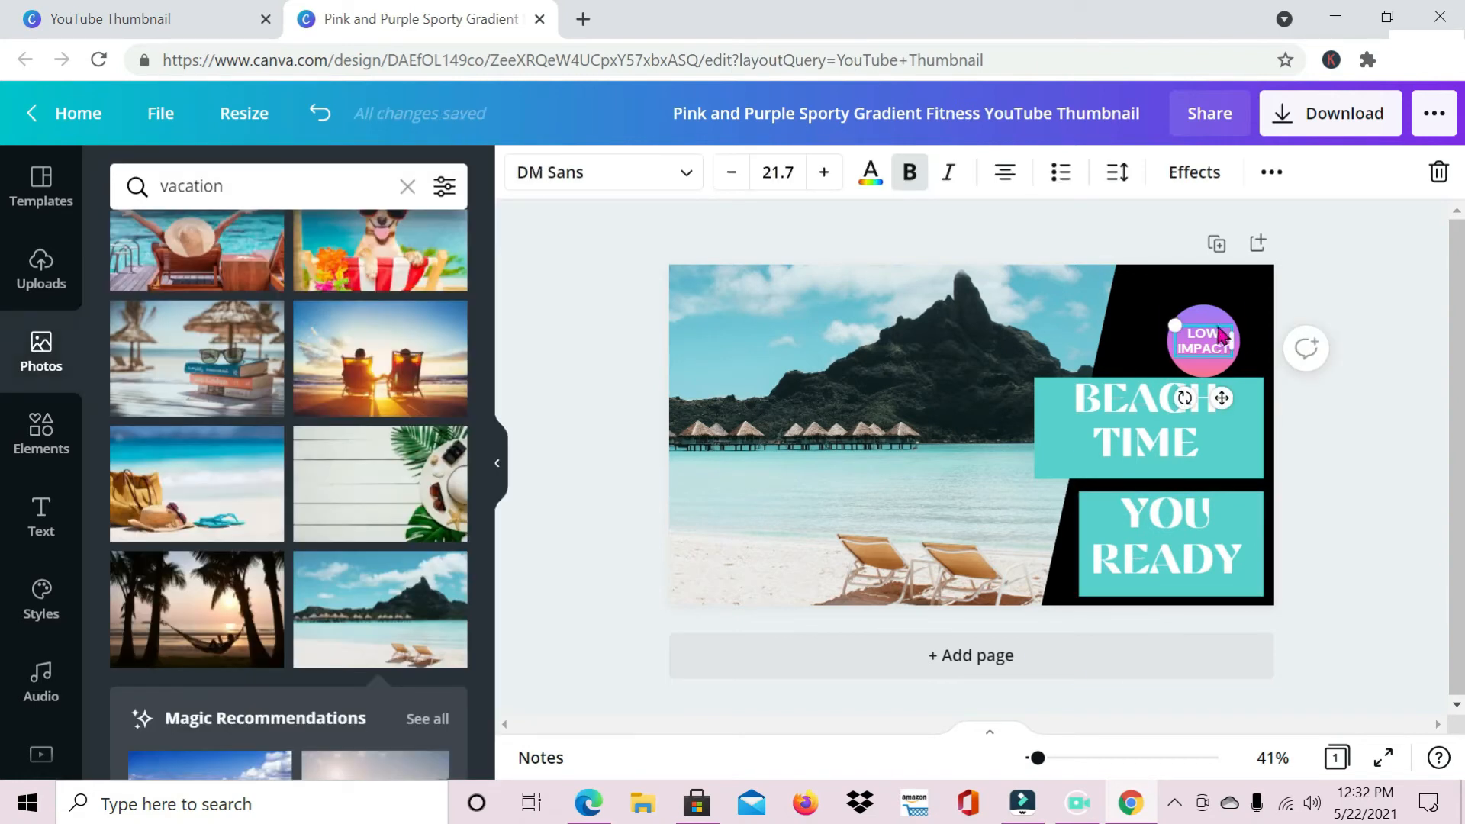
pyautogui.click(1212, 320)
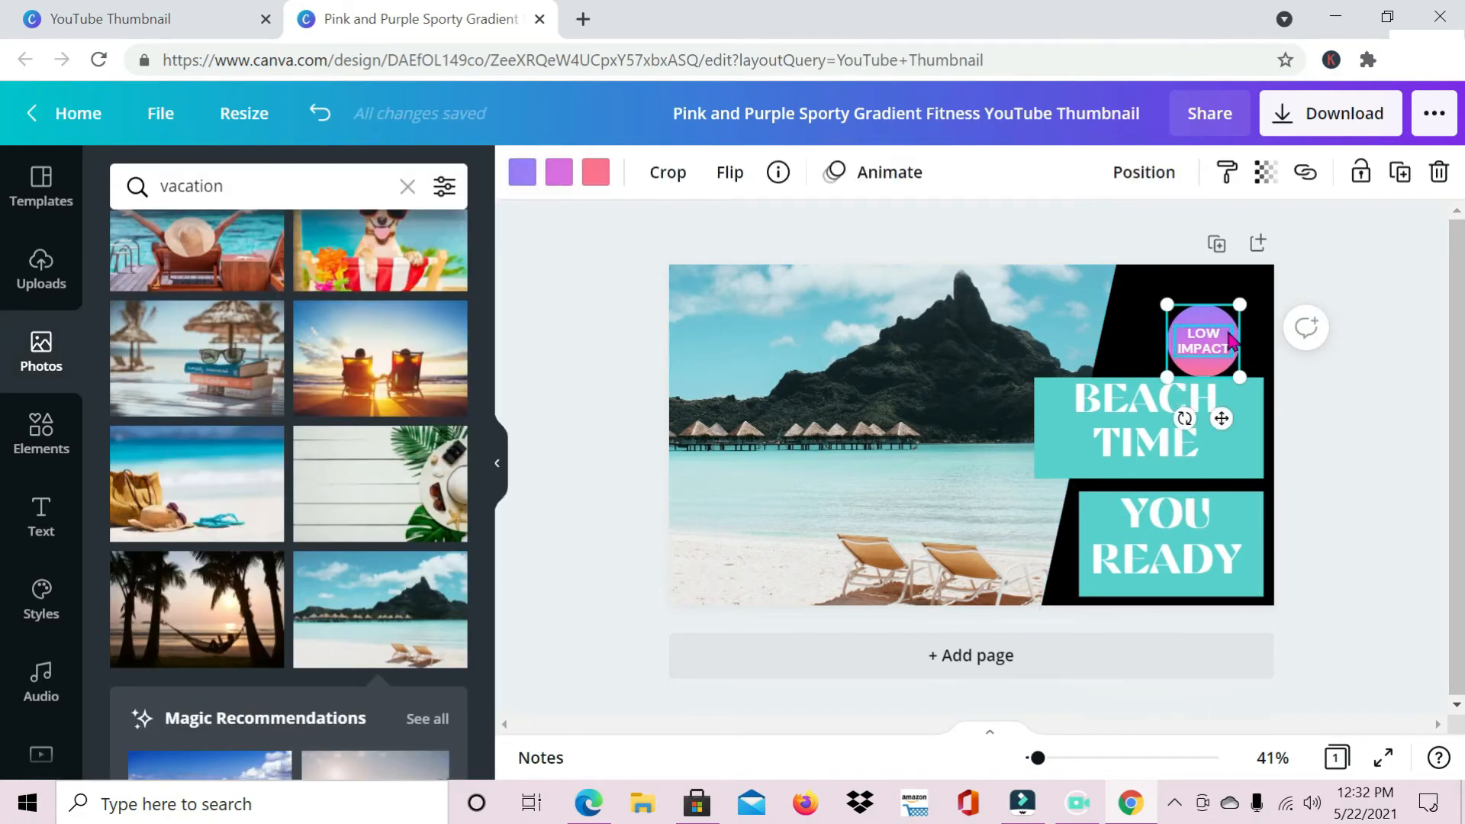
pyautogui.click(1438, 171)
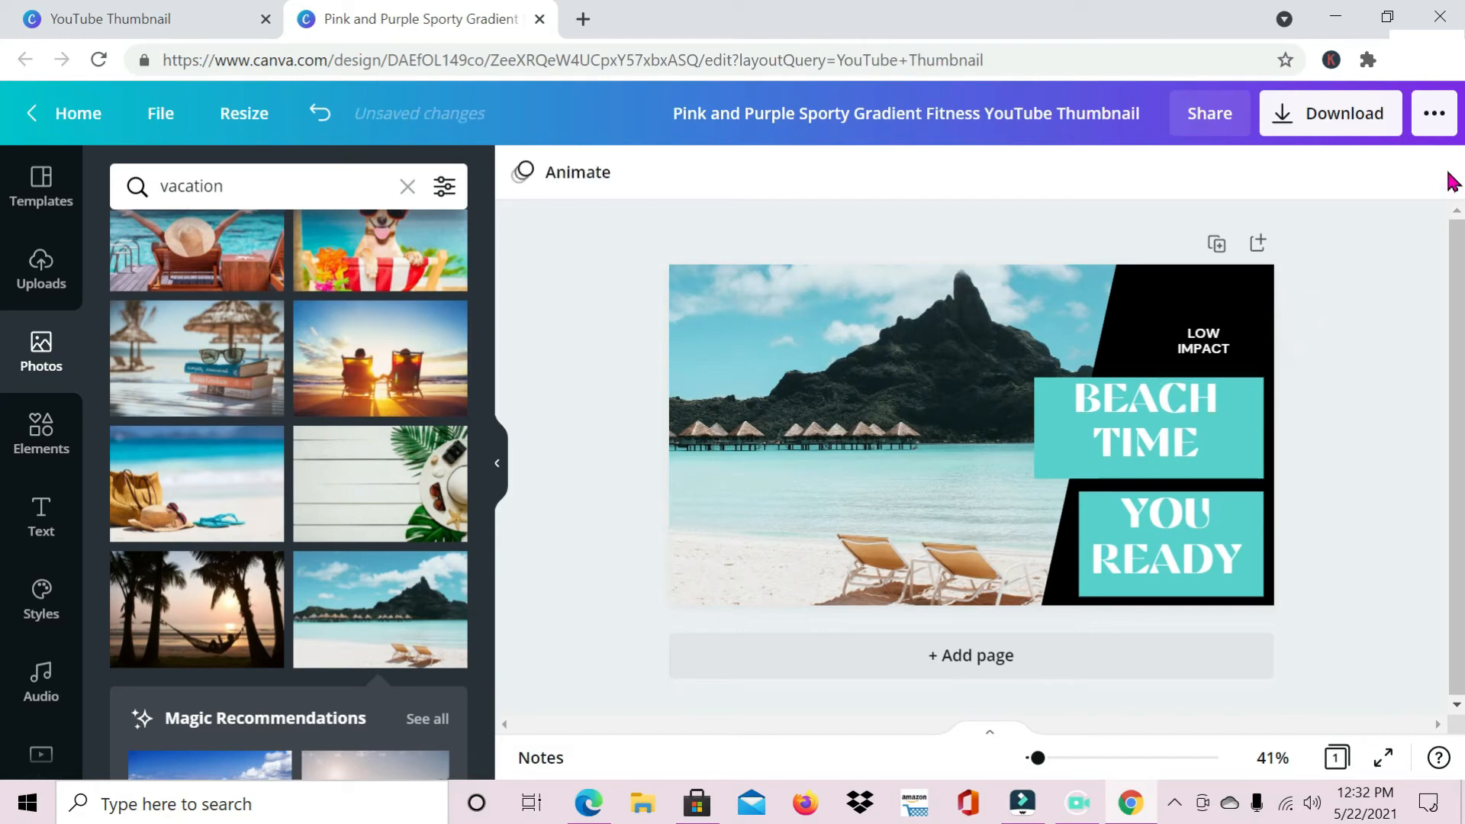
pyautogui.click(1224, 341)
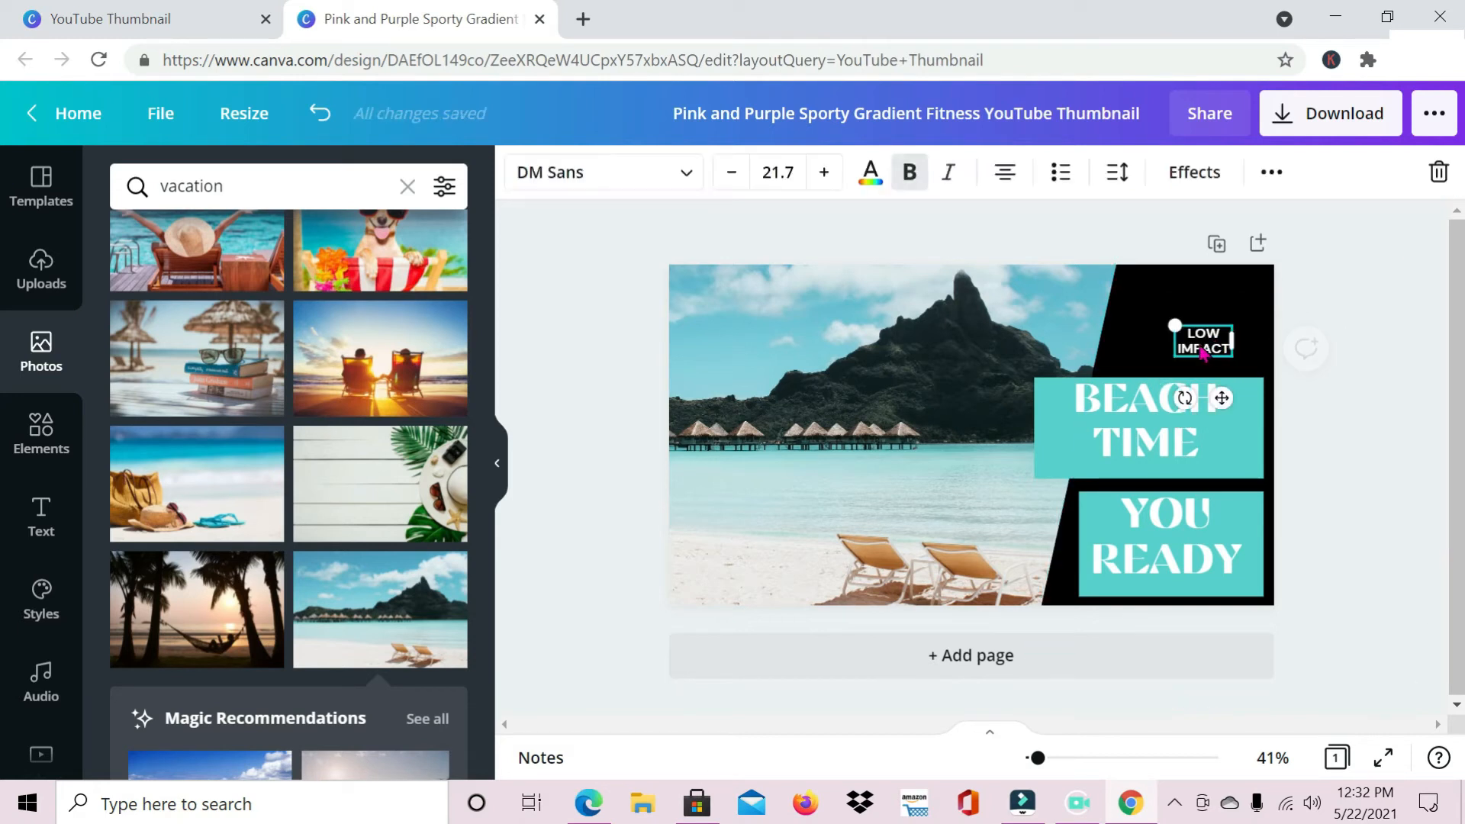
pyautogui.click(1438, 172)
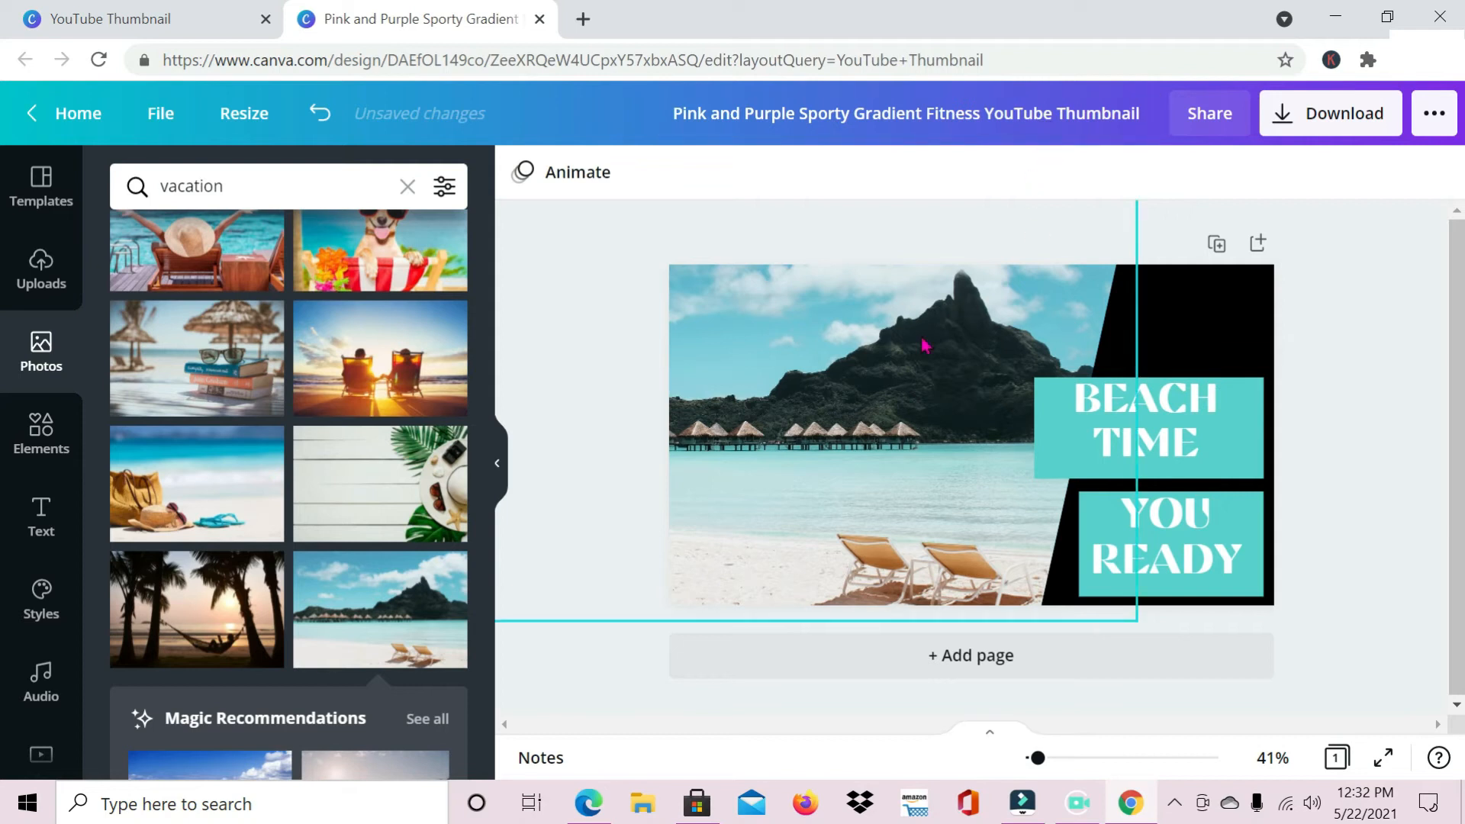
# Try white, turquoise and light orange on the slanted black panel, and settle on the light peach from the EBOOK SOCIAL MEDIA KIT palette.
pyautogui.click(1240, 314)
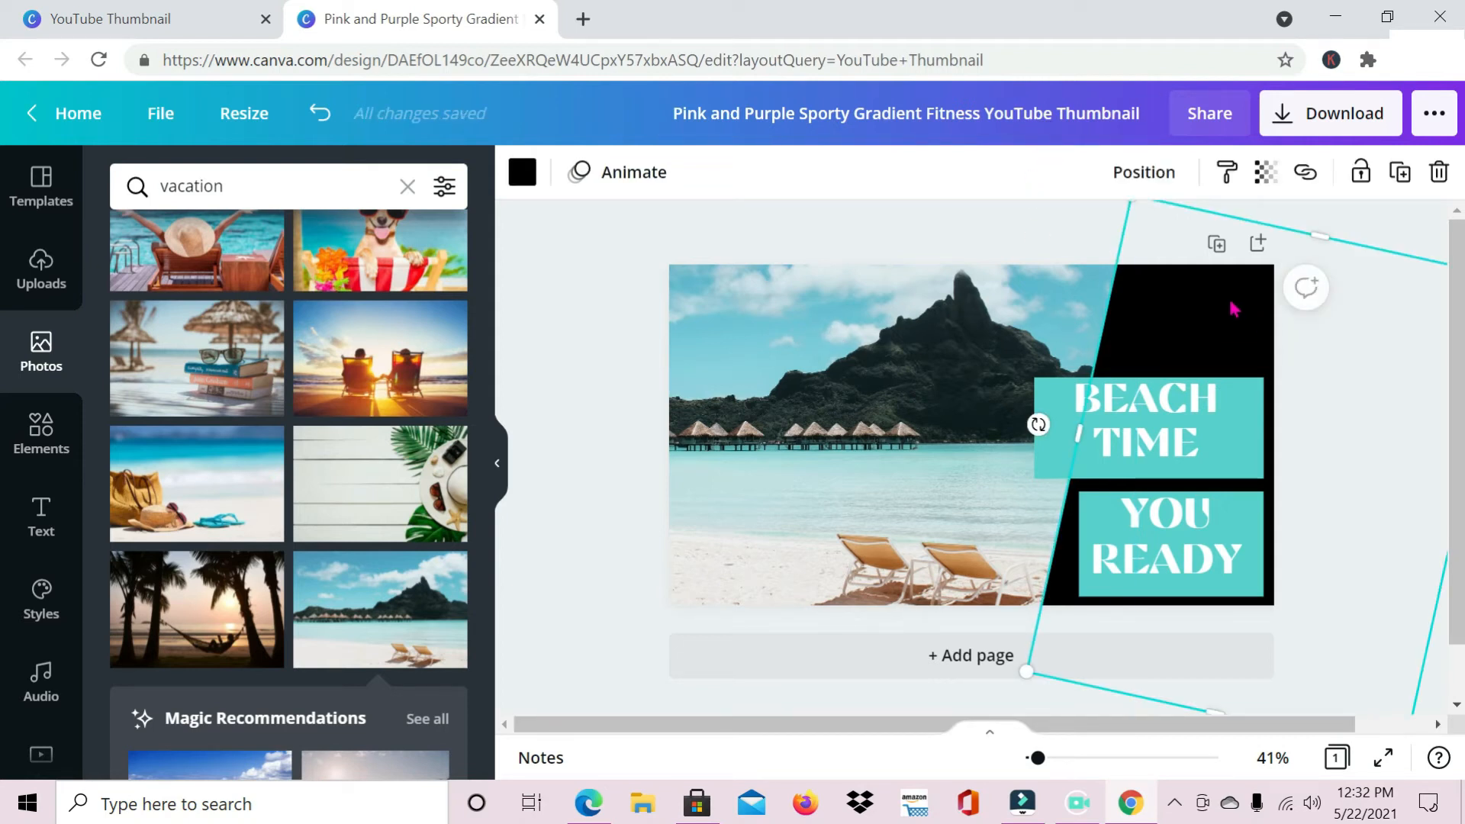
pyautogui.click(524, 172)
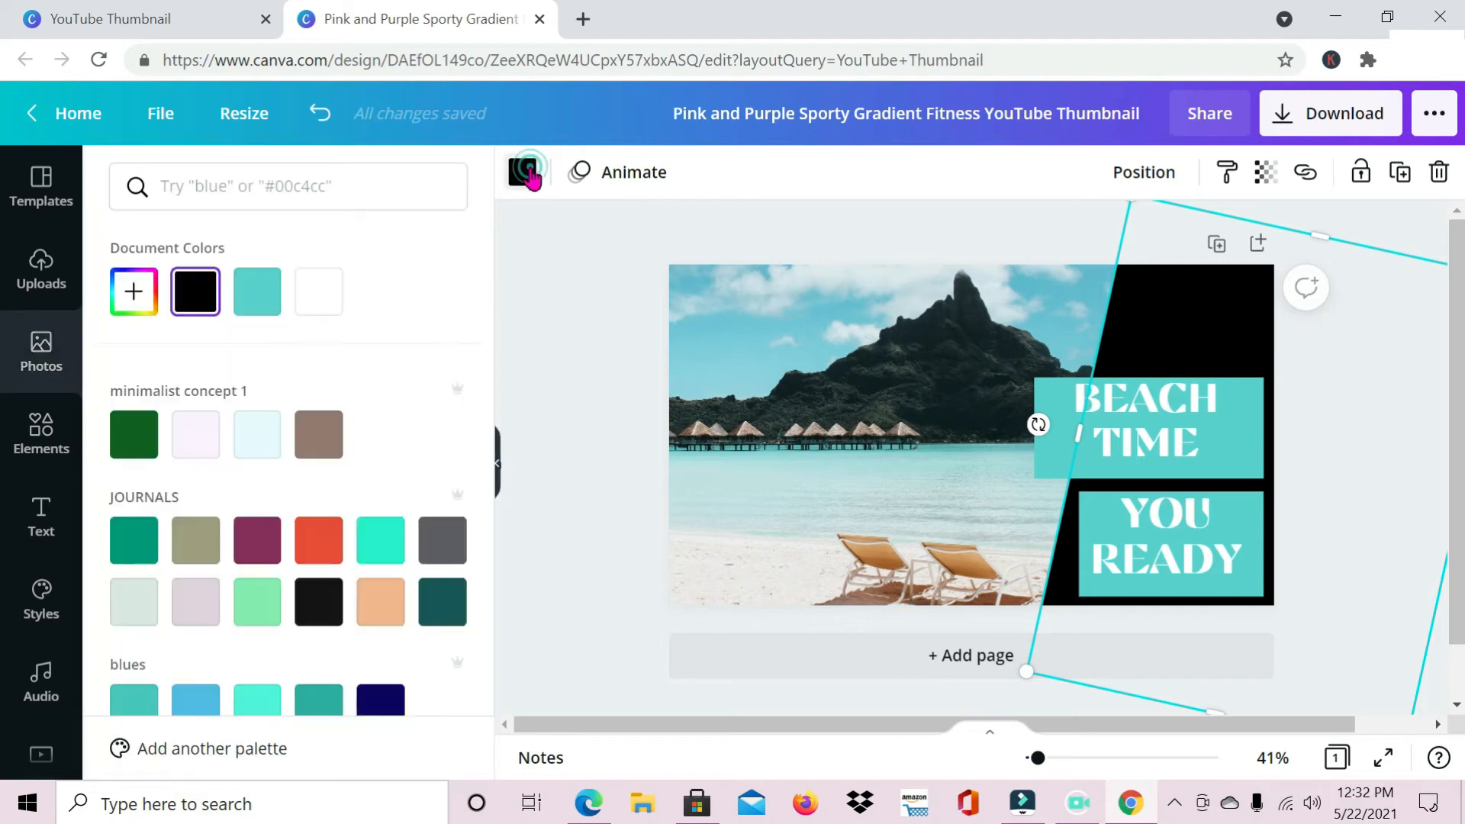
pyautogui.click(328, 304)
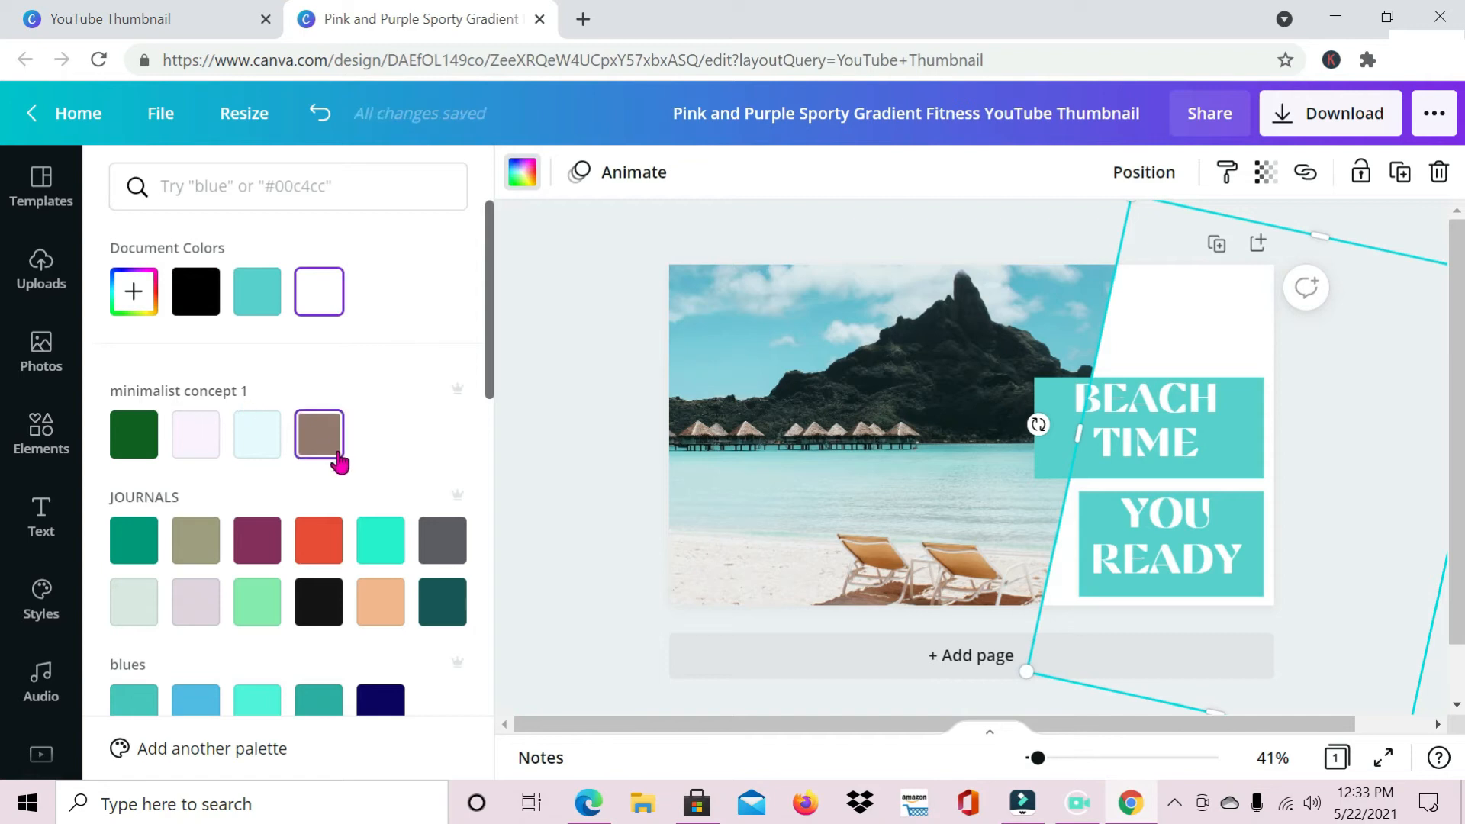
pyautogui.click(268, 297)
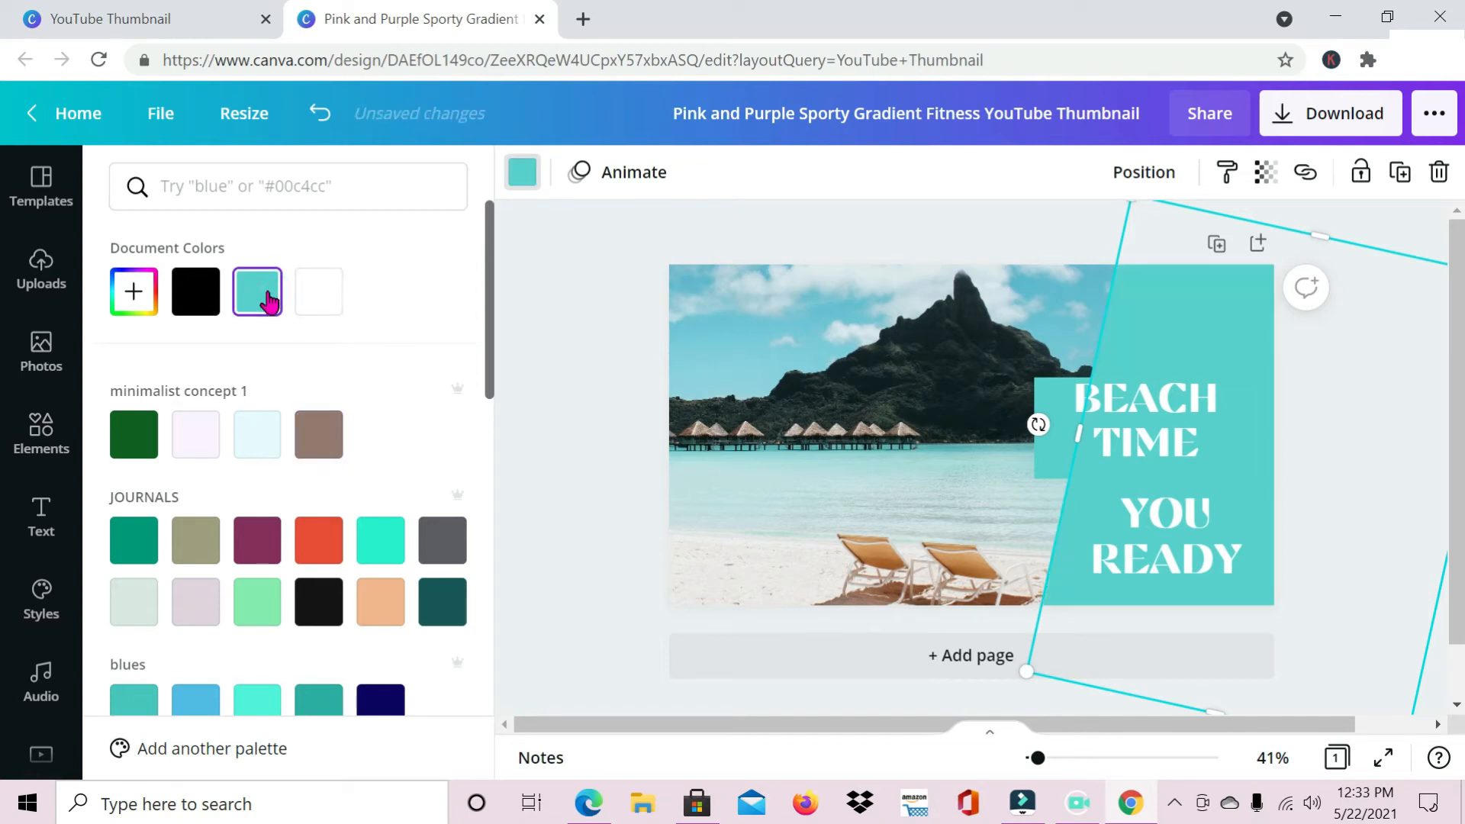
pyautogui.click(380, 604)
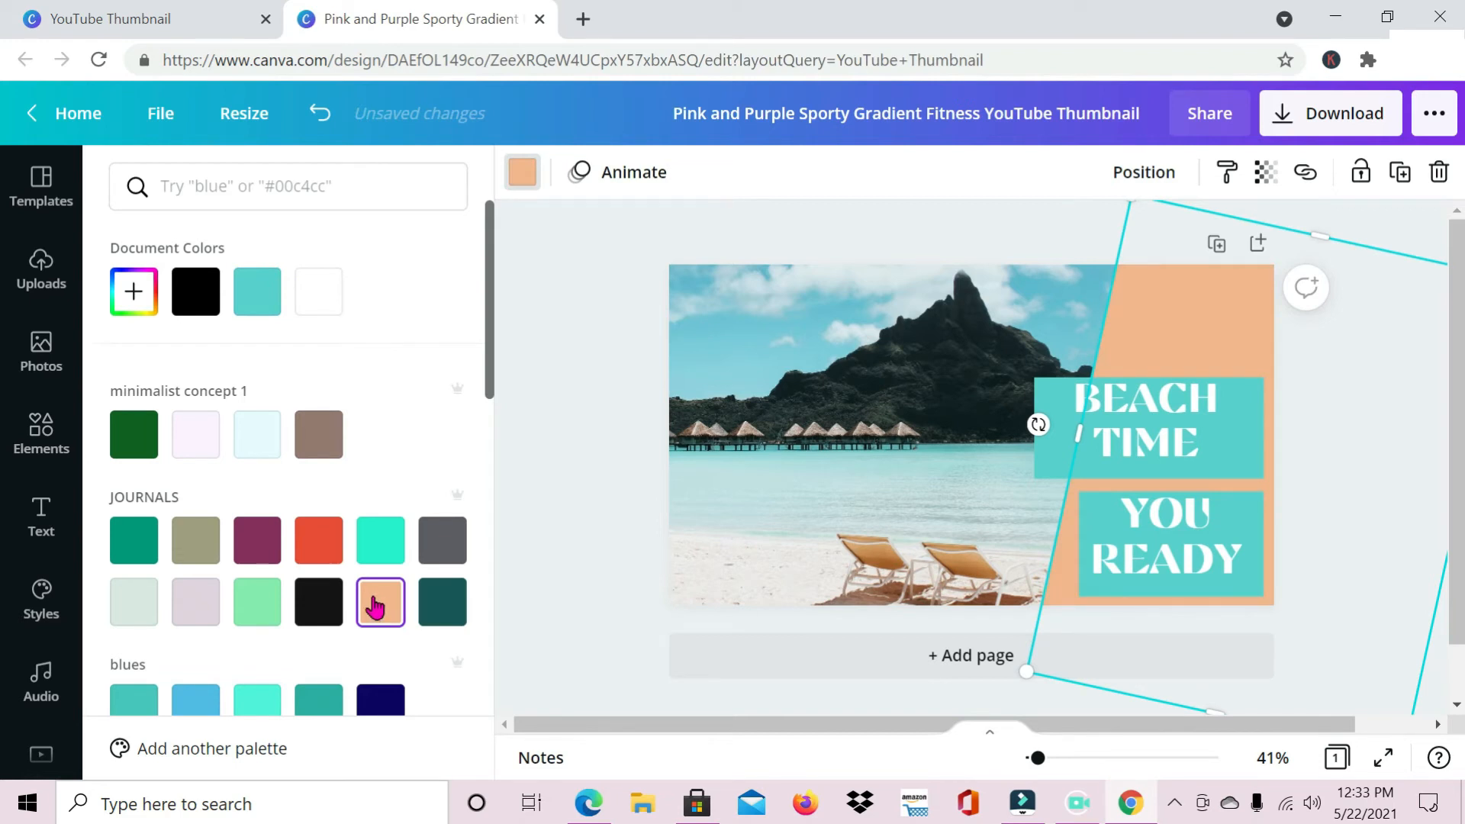
pyautogui.scroll(-5, 231, 566)
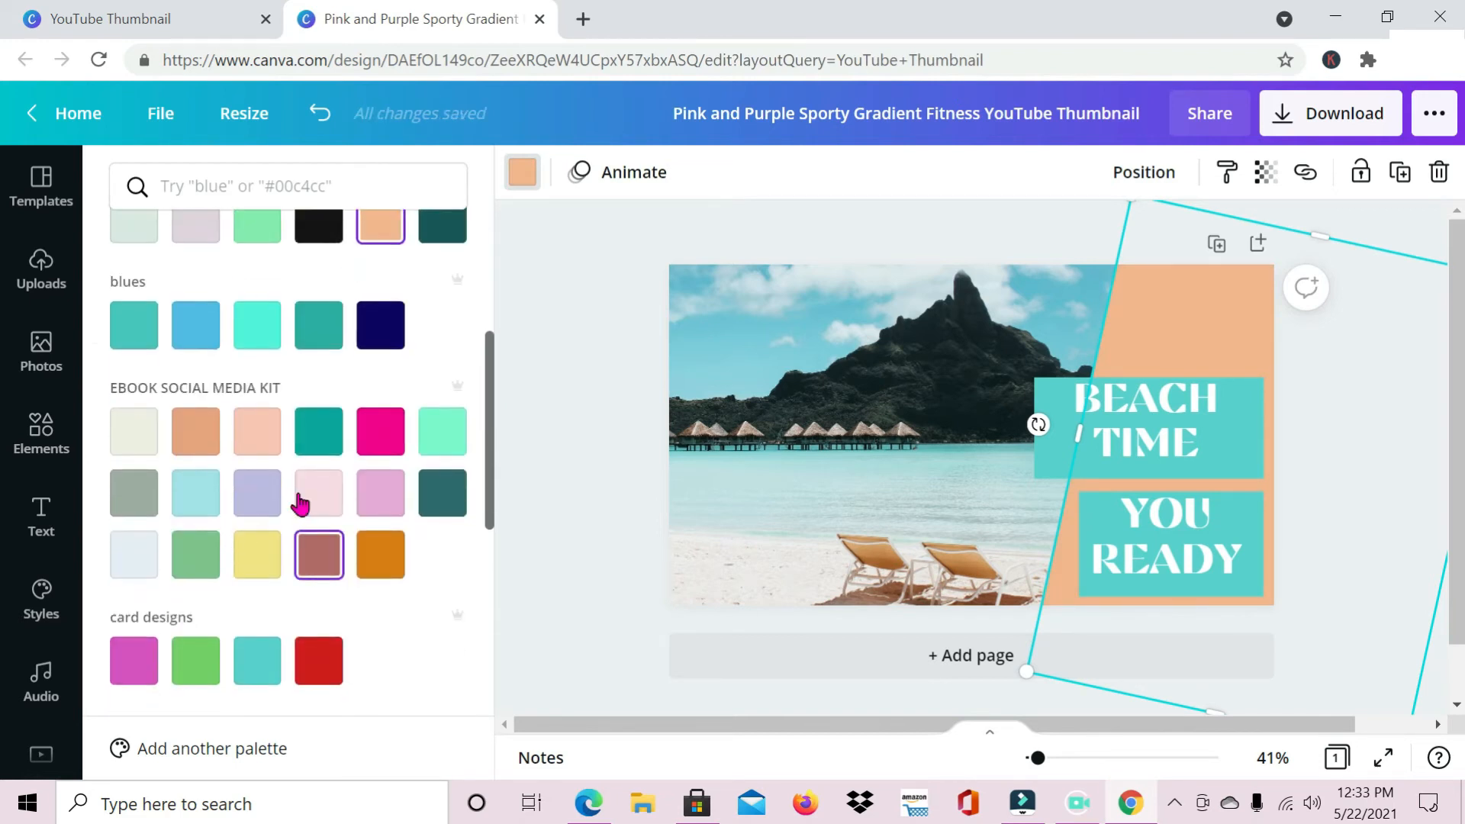
pyautogui.click(255, 437)
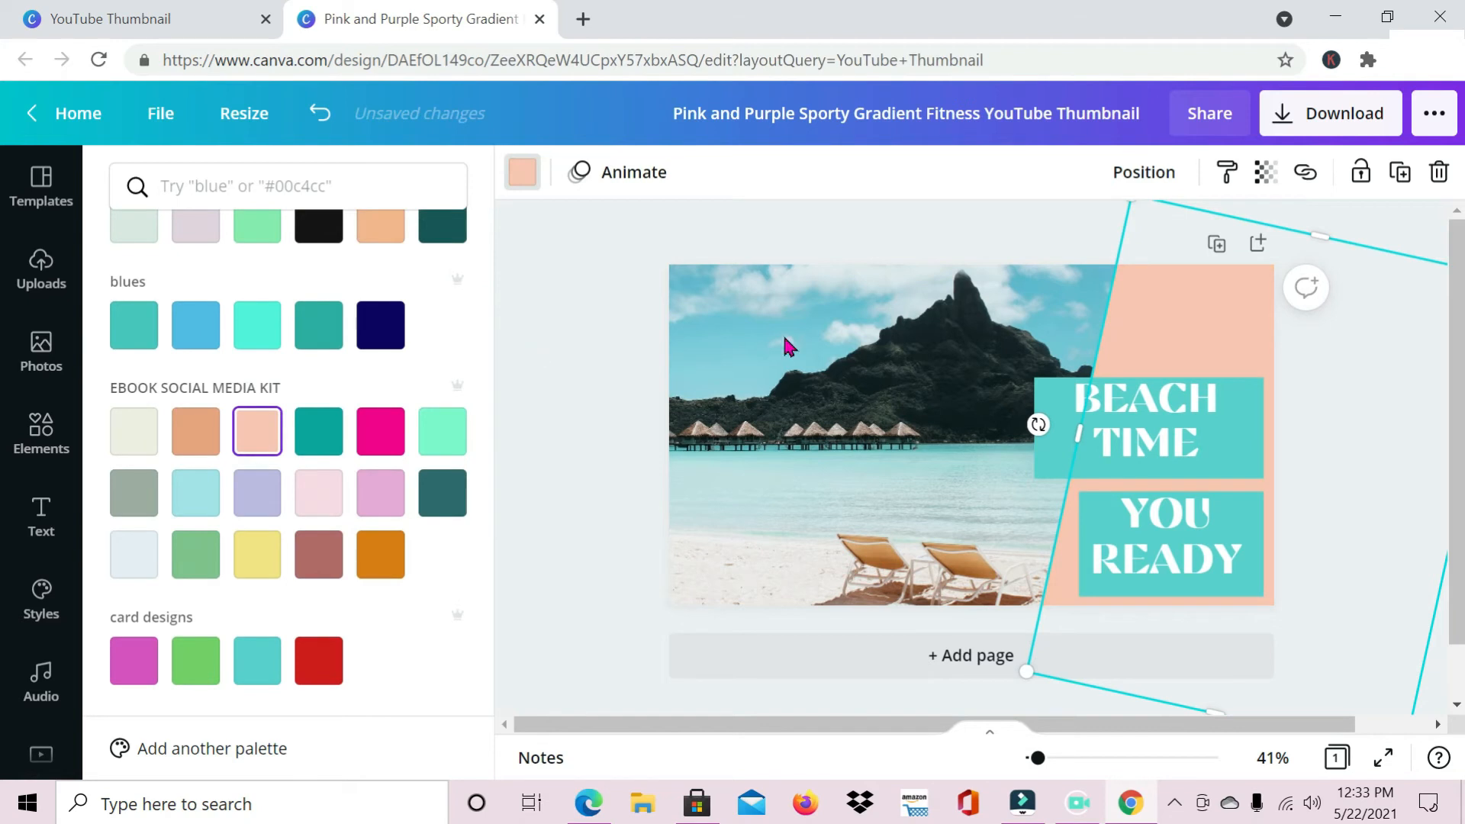
pyautogui.click(1356, 221)
pyautogui.click(1357, 221)
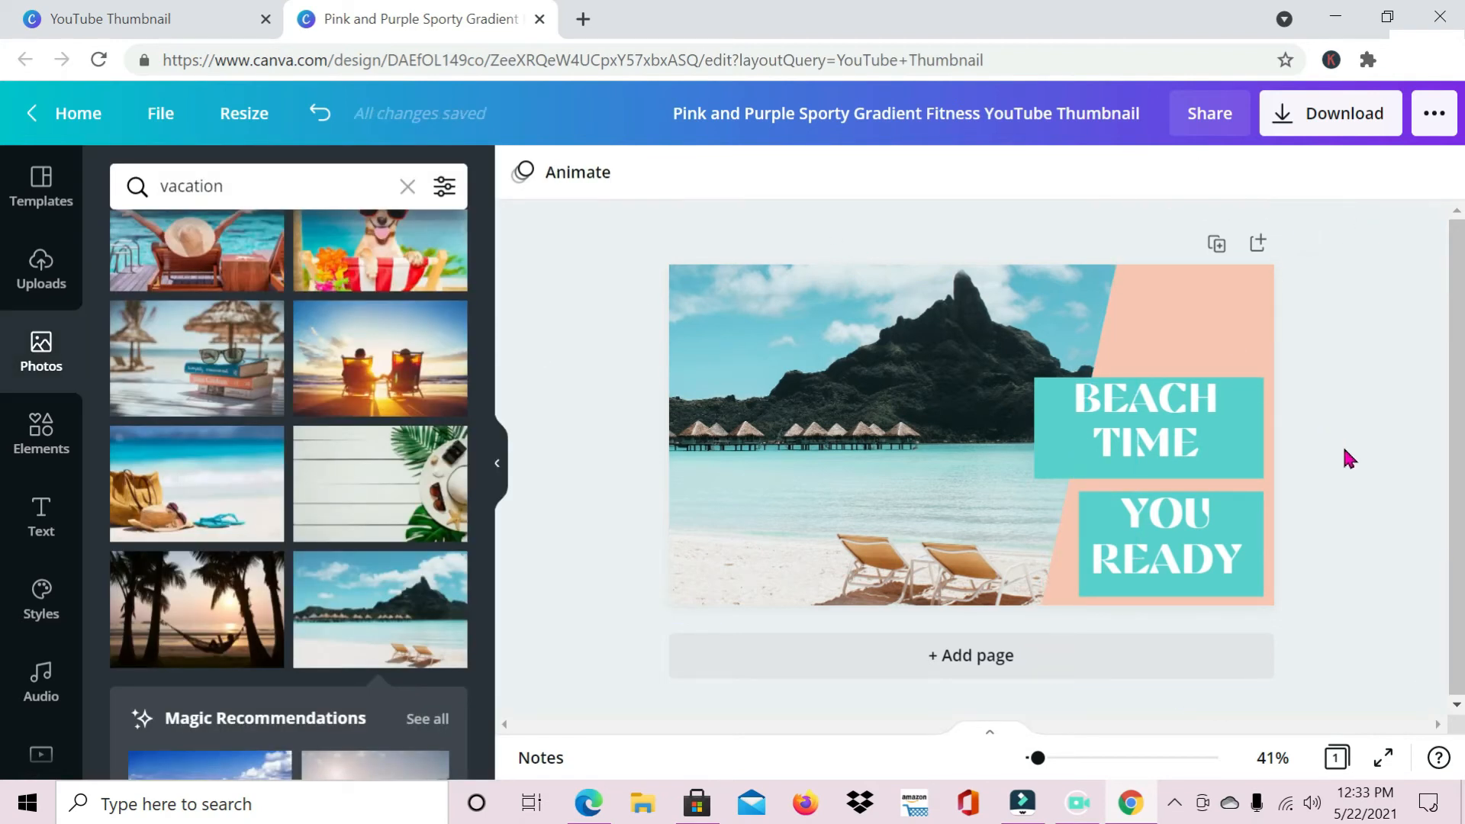
# Change the font of both the BEACH TIME and YOU READY texts to Anton.
pyautogui.click(497, 465)
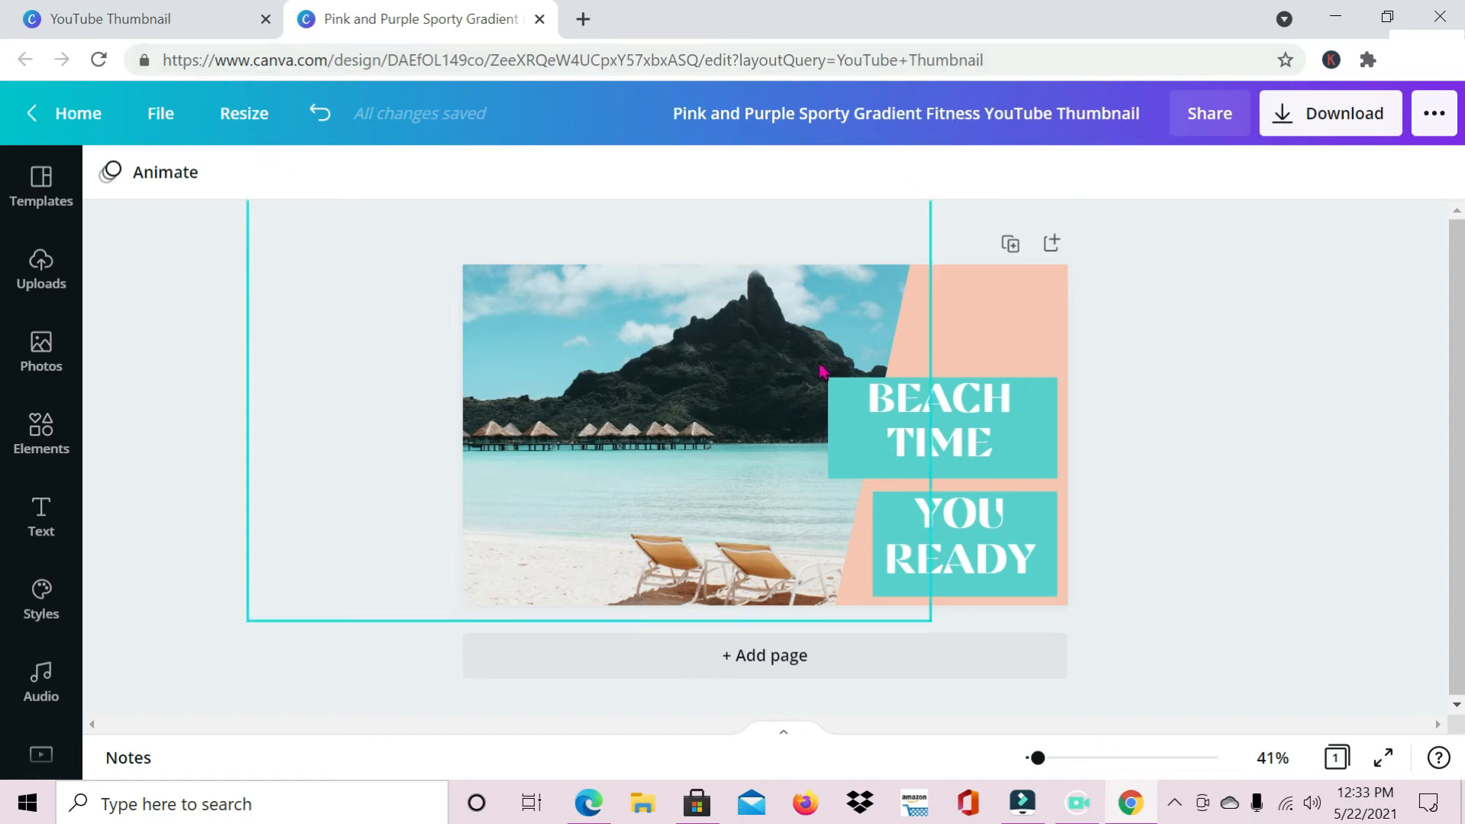
pyautogui.click(941, 441)
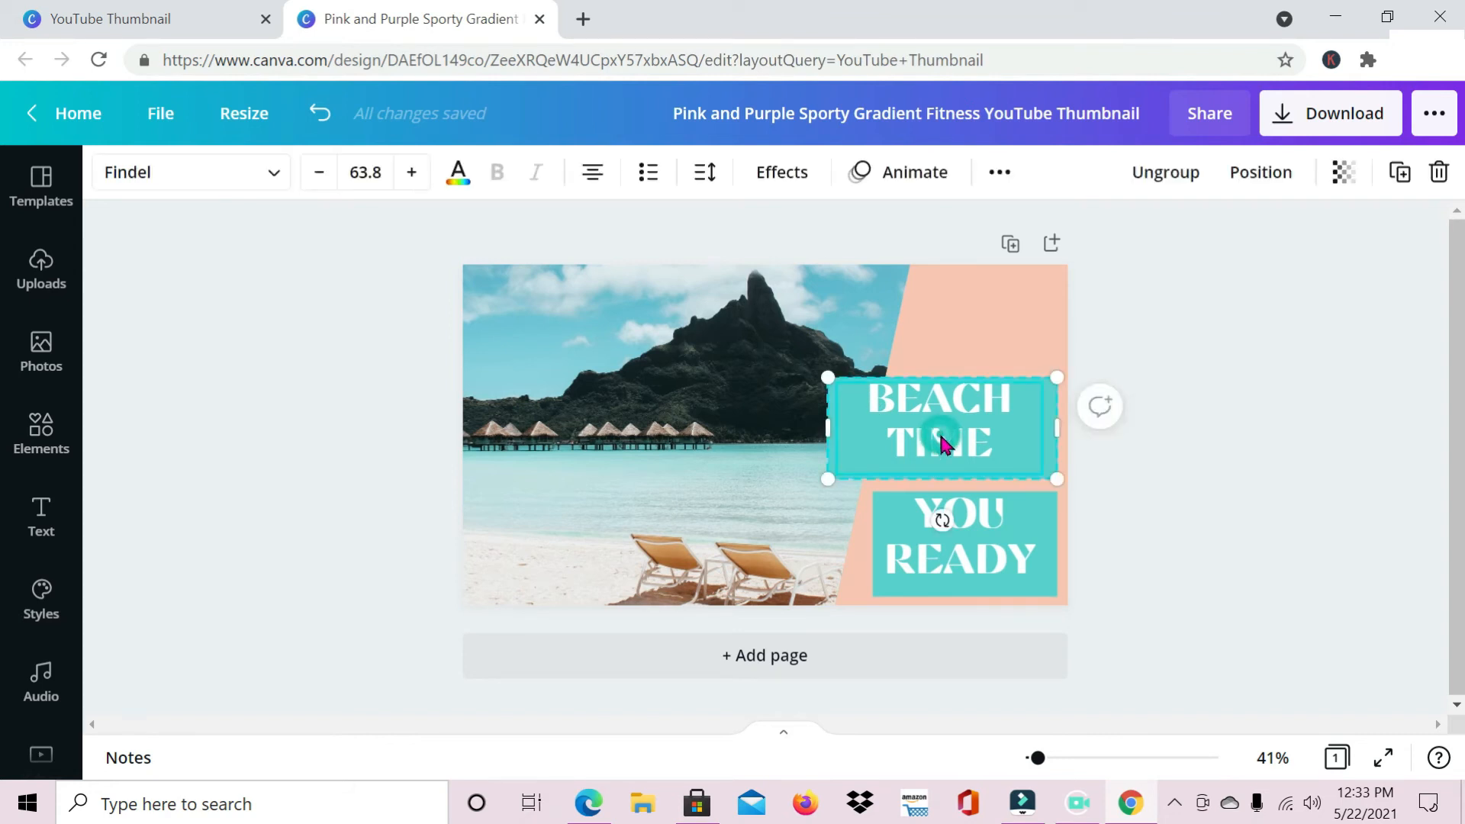
pyautogui.click(273, 174)
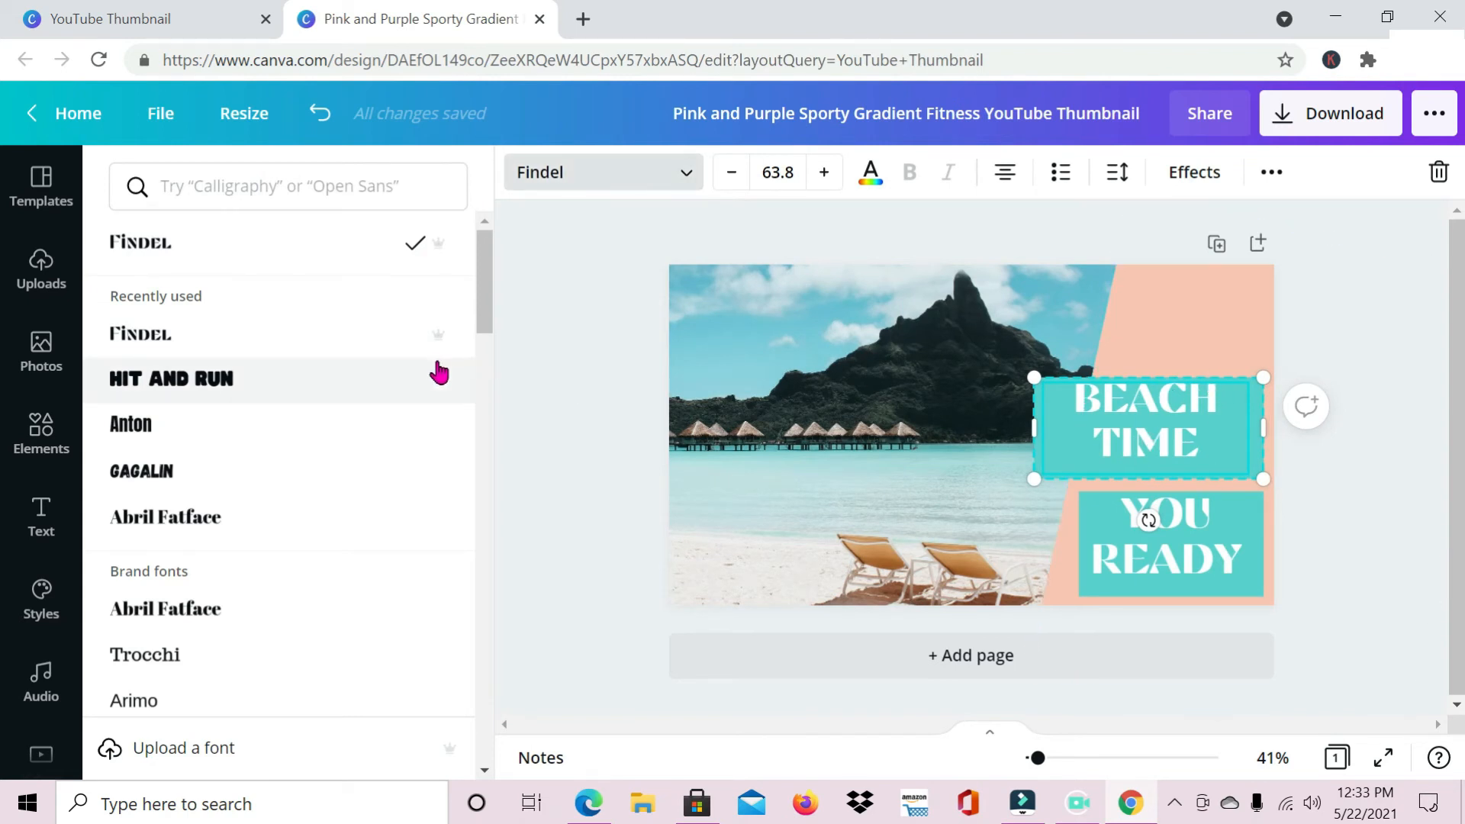
pyautogui.moveTo(434, 353)
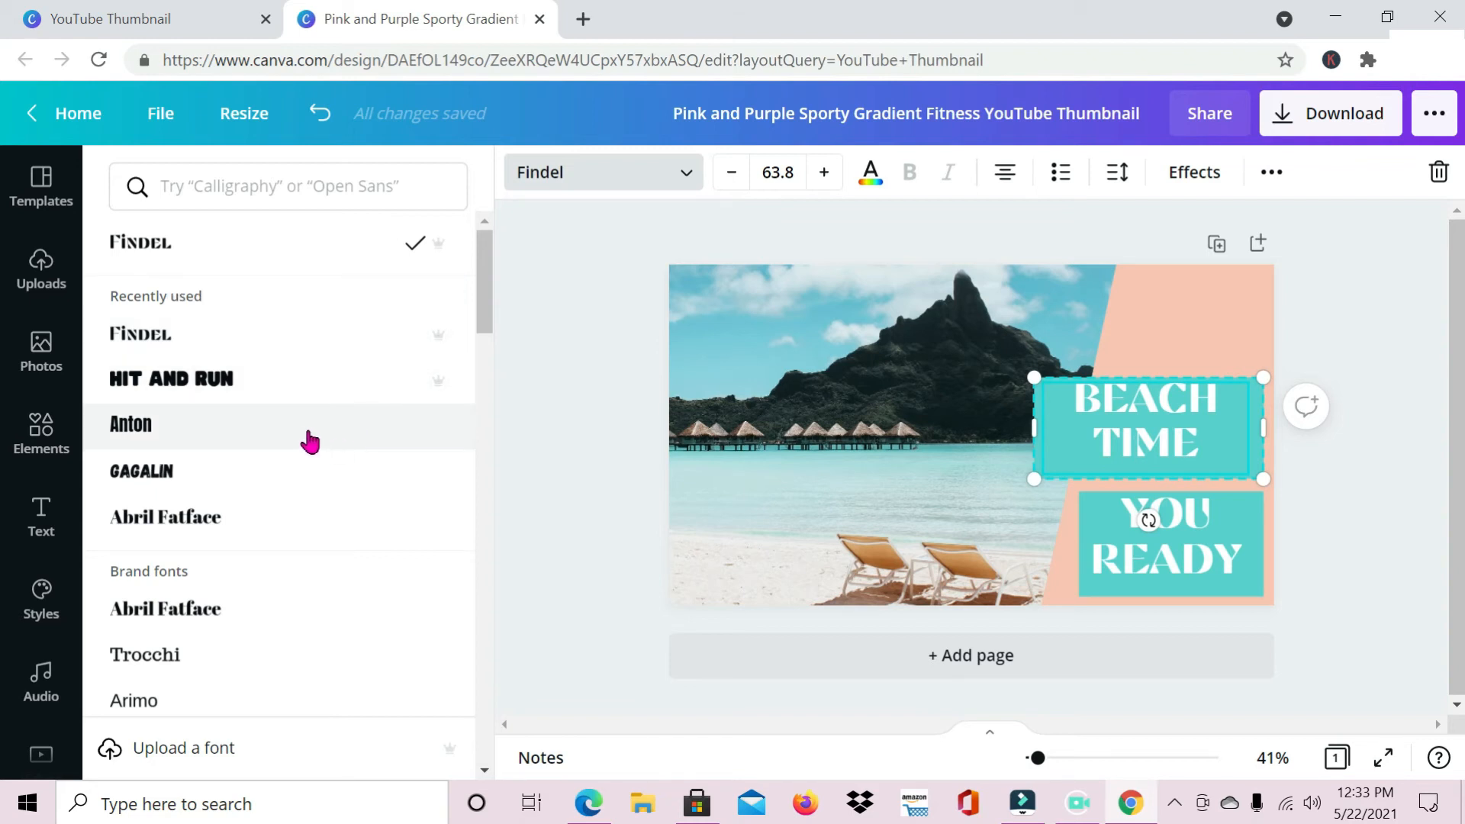
pyautogui.click(285, 441)
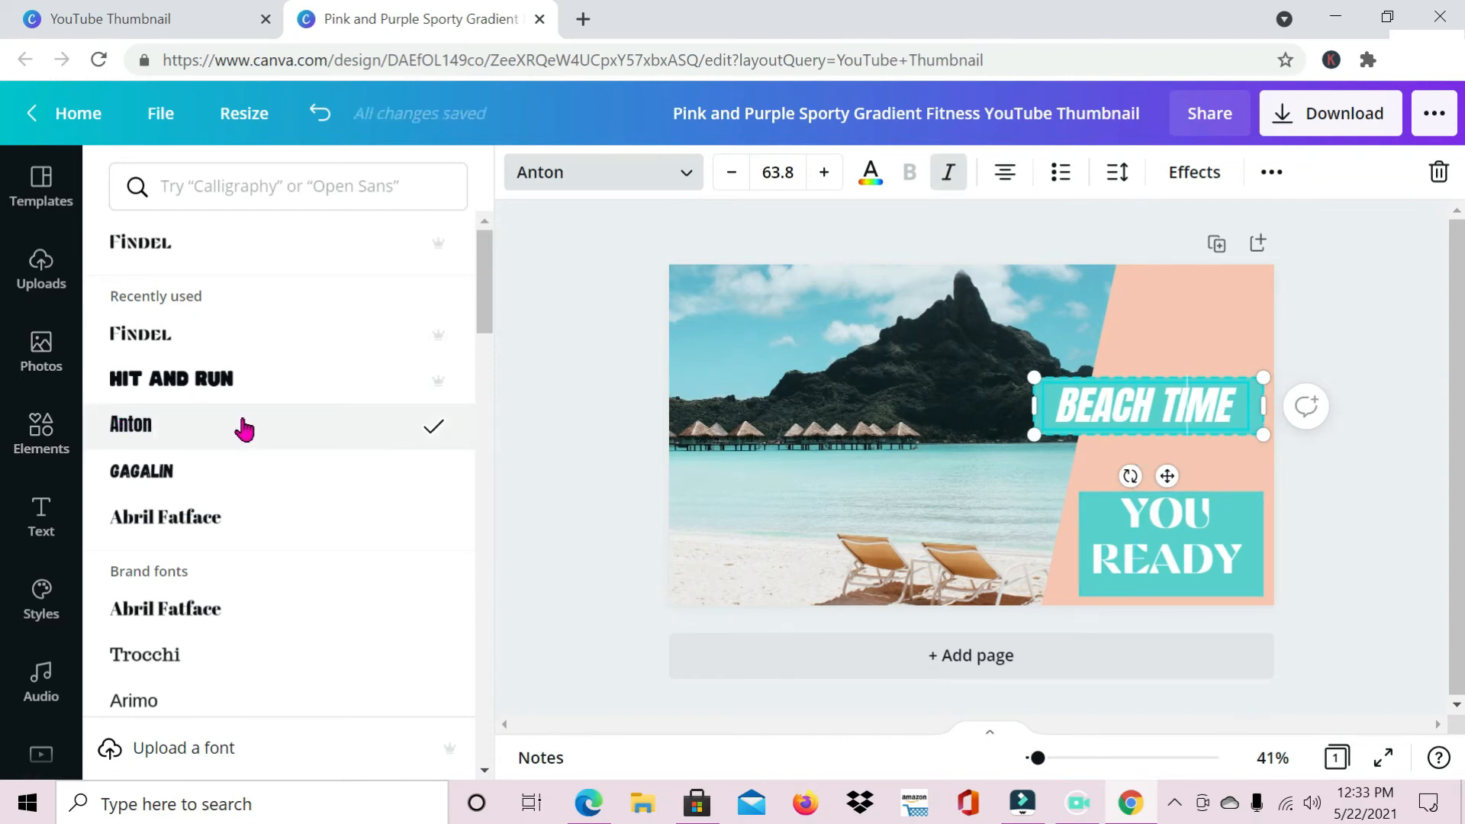
pyautogui.click(1191, 538)
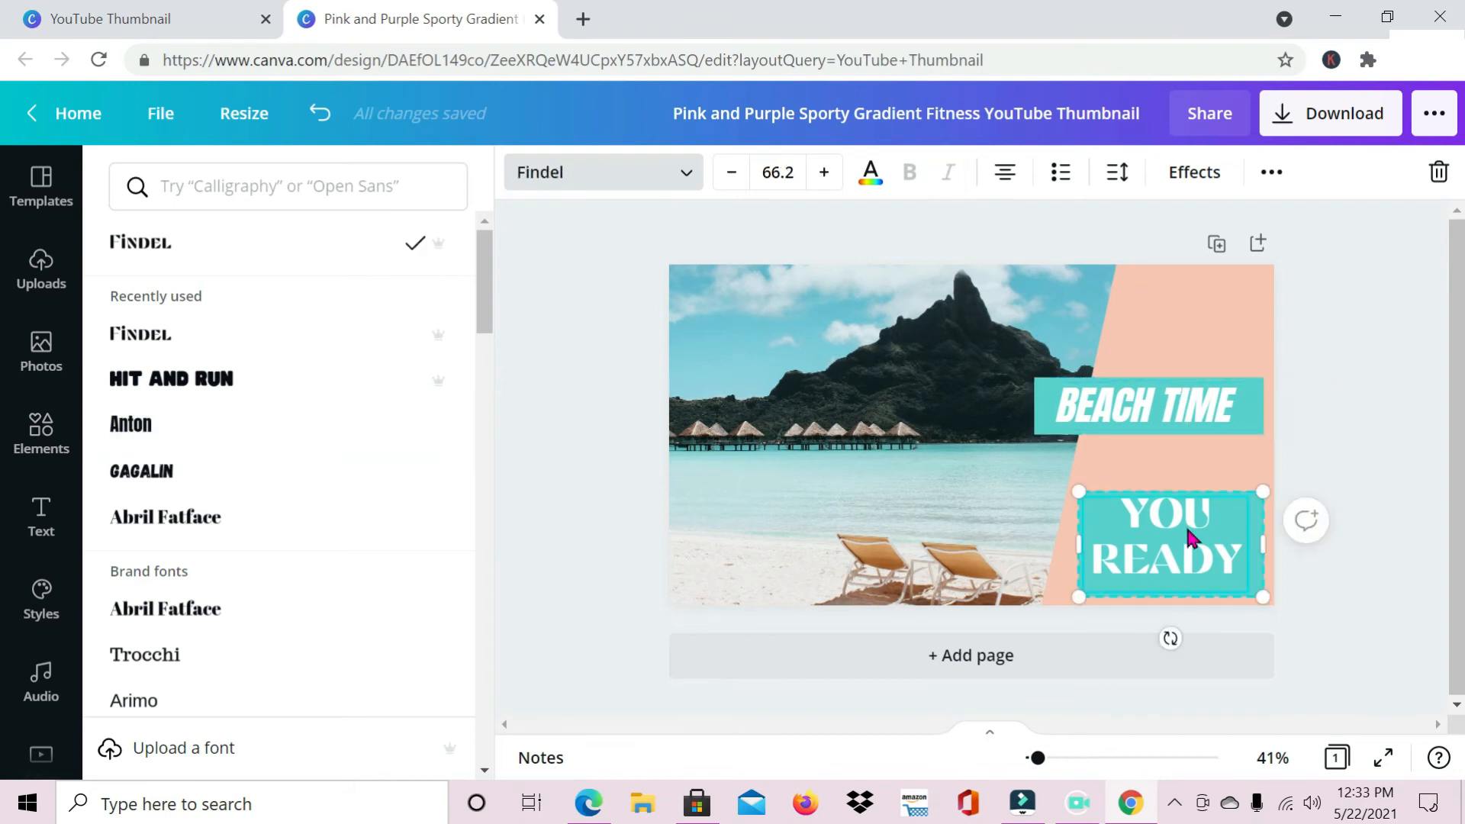
pyautogui.click(196, 438)
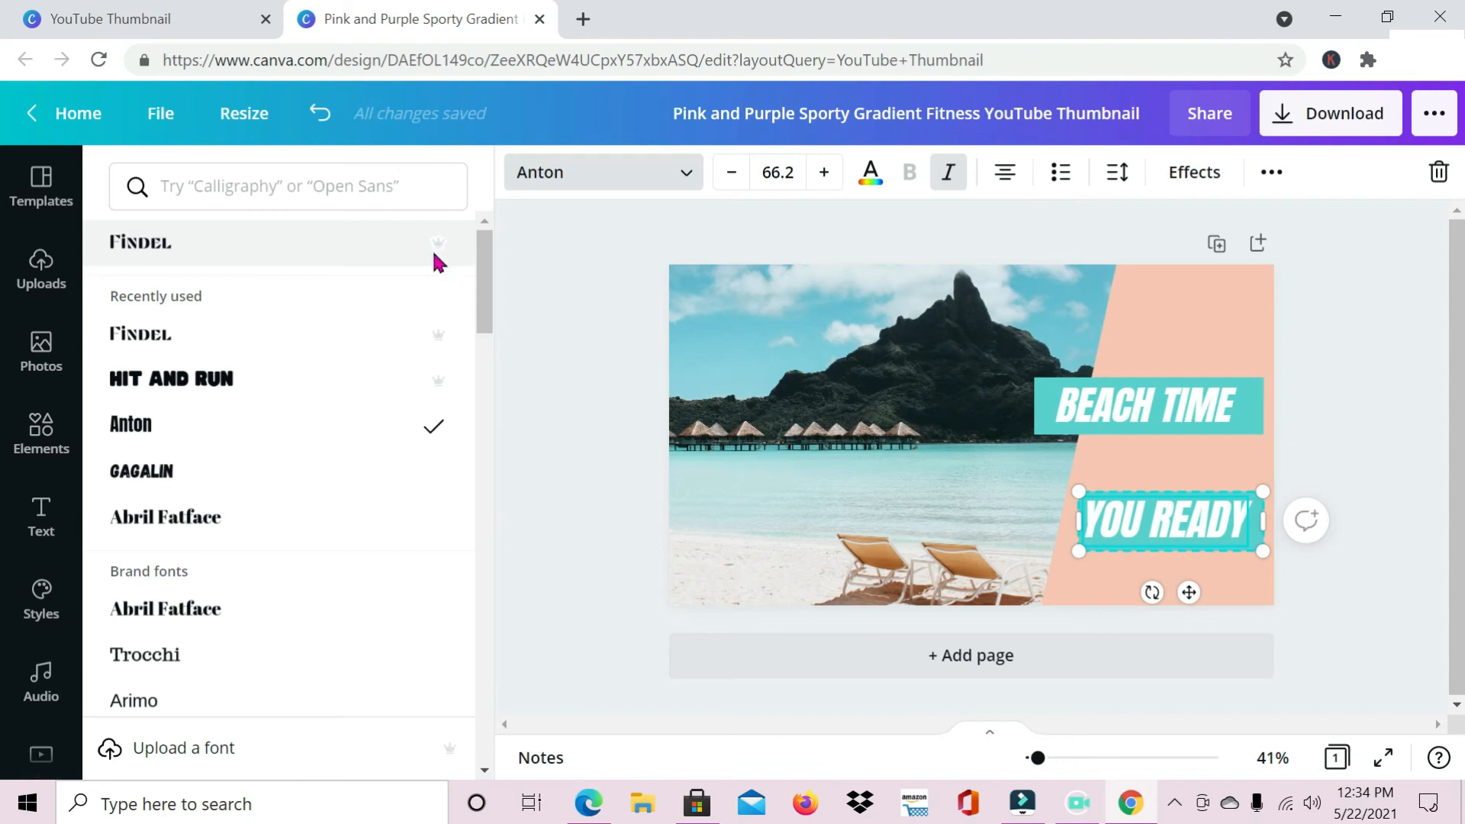
pyautogui.moveTo(438, 259)
# Shift the slanted peach panel further left so it covers more of the beach photo.
pyautogui.click(1164, 472)
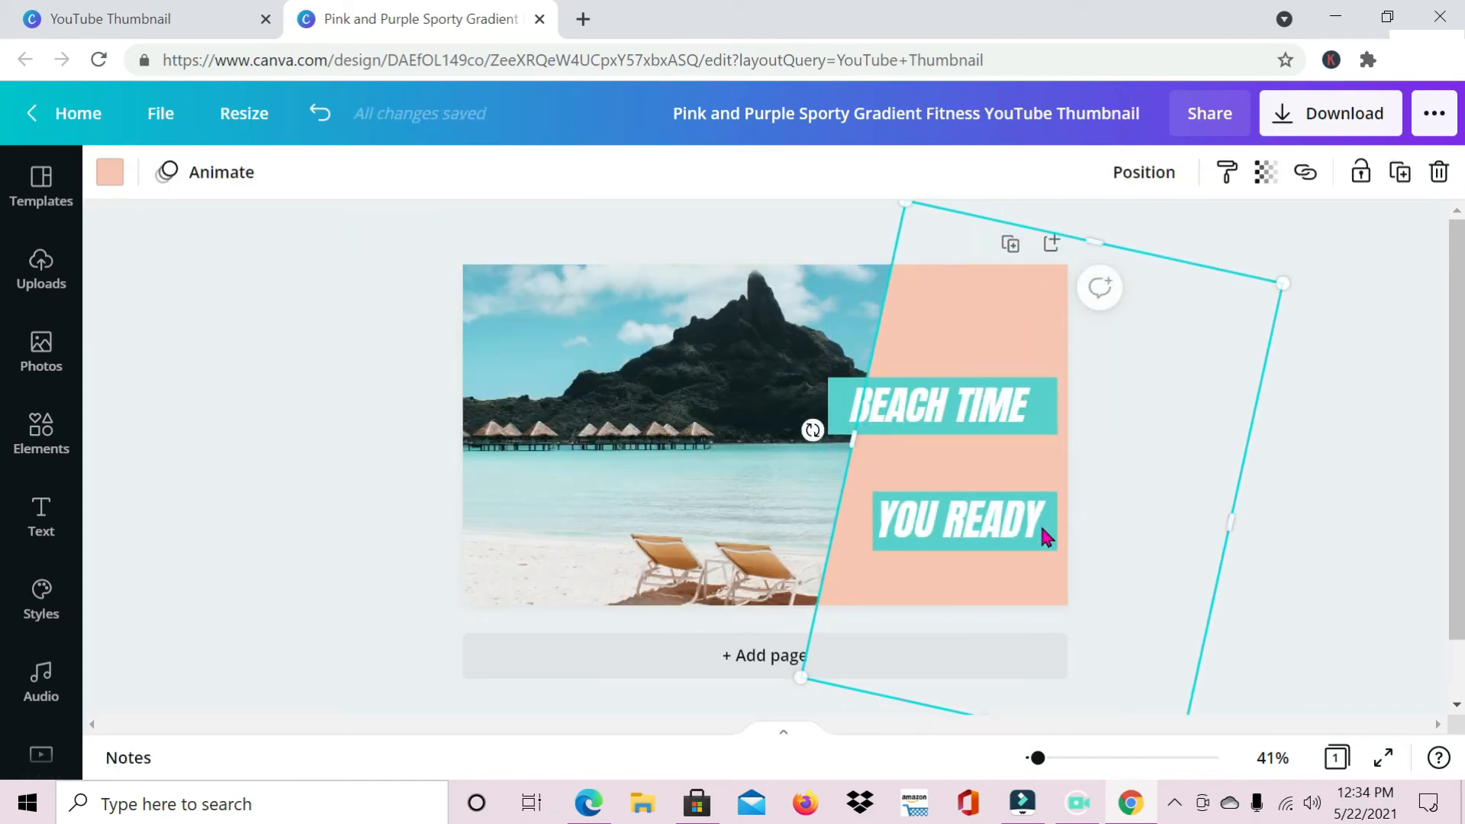
pyautogui.click(1266, 460)
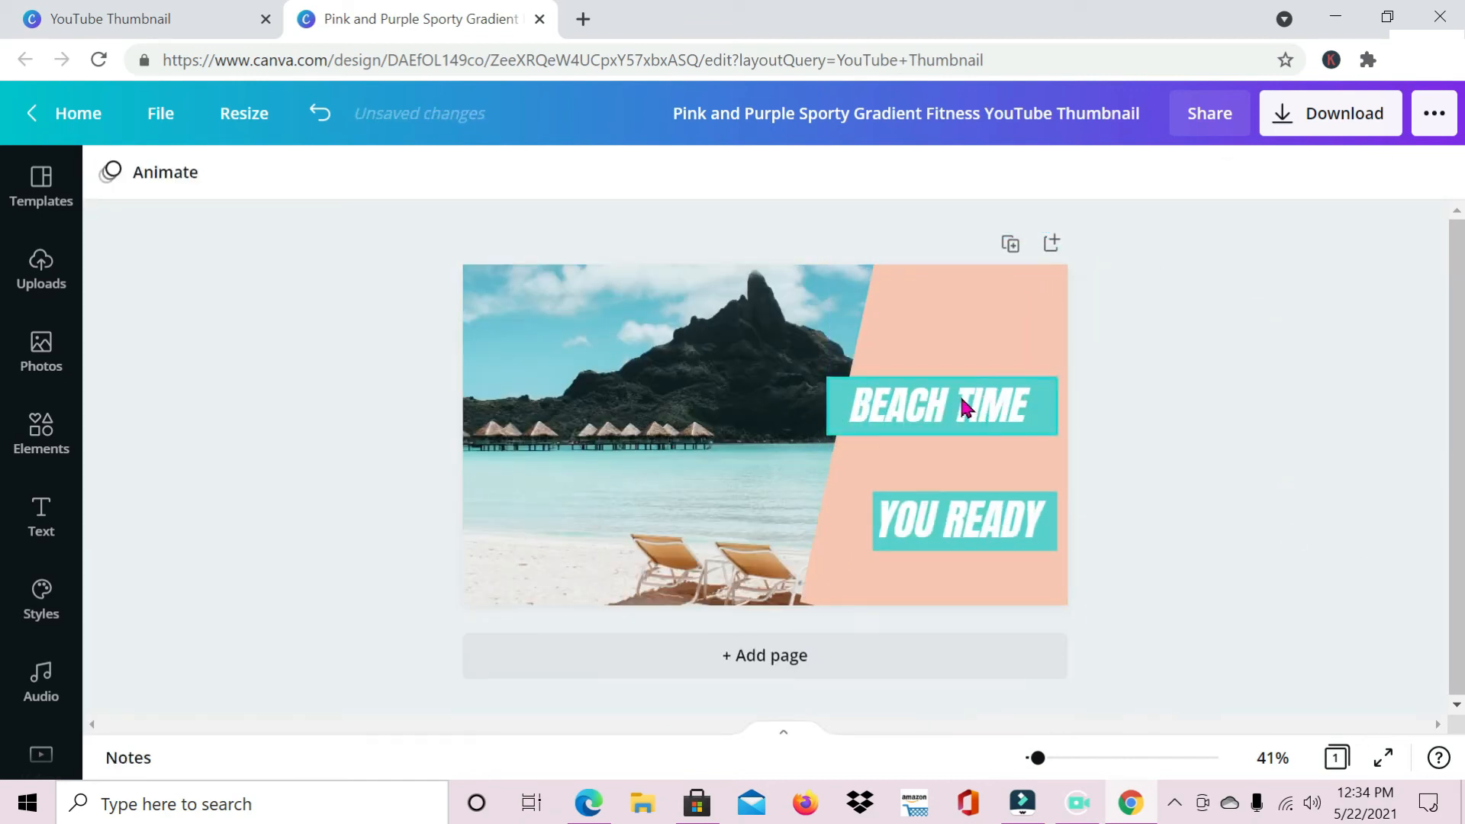
# Break the BEACH TIME and YOU READY texts onto two lines each, with one word per line.
pyautogui.click(840, 385)
pyautogui.doubleClick(952, 403)
pyautogui.click(952, 403)
pyautogui.press('Return')
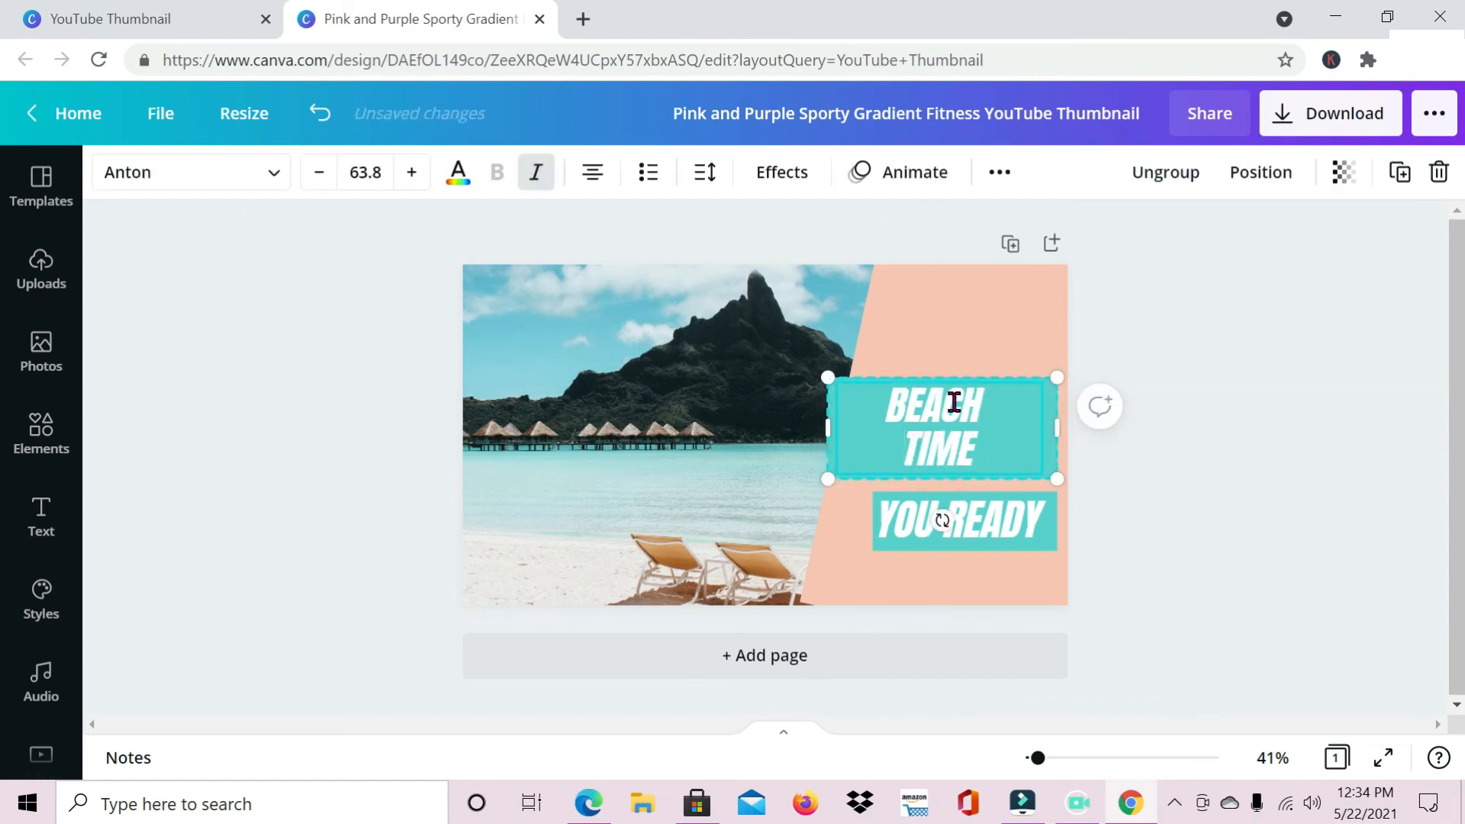
pyautogui.click(991, 334)
pyautogui.doubleClick(944, 525)
pyautogui.press('Return')
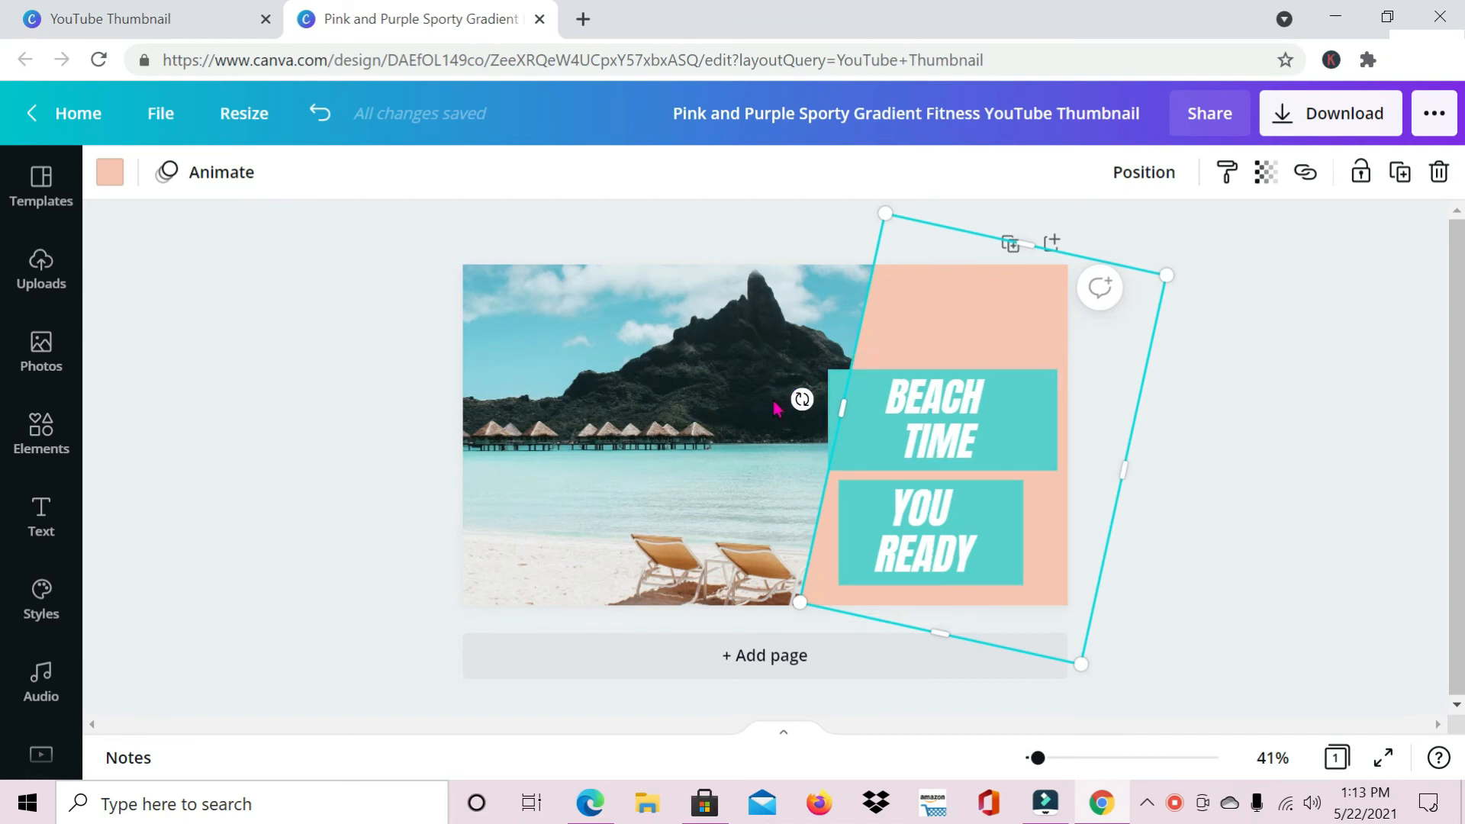
# Nudge the BEACH TIME box slightly right to the page edge and the slanted peach panel slightly down.
pyautogui.moveTo(940, 406); pyautogui.dragTo(941, 406)
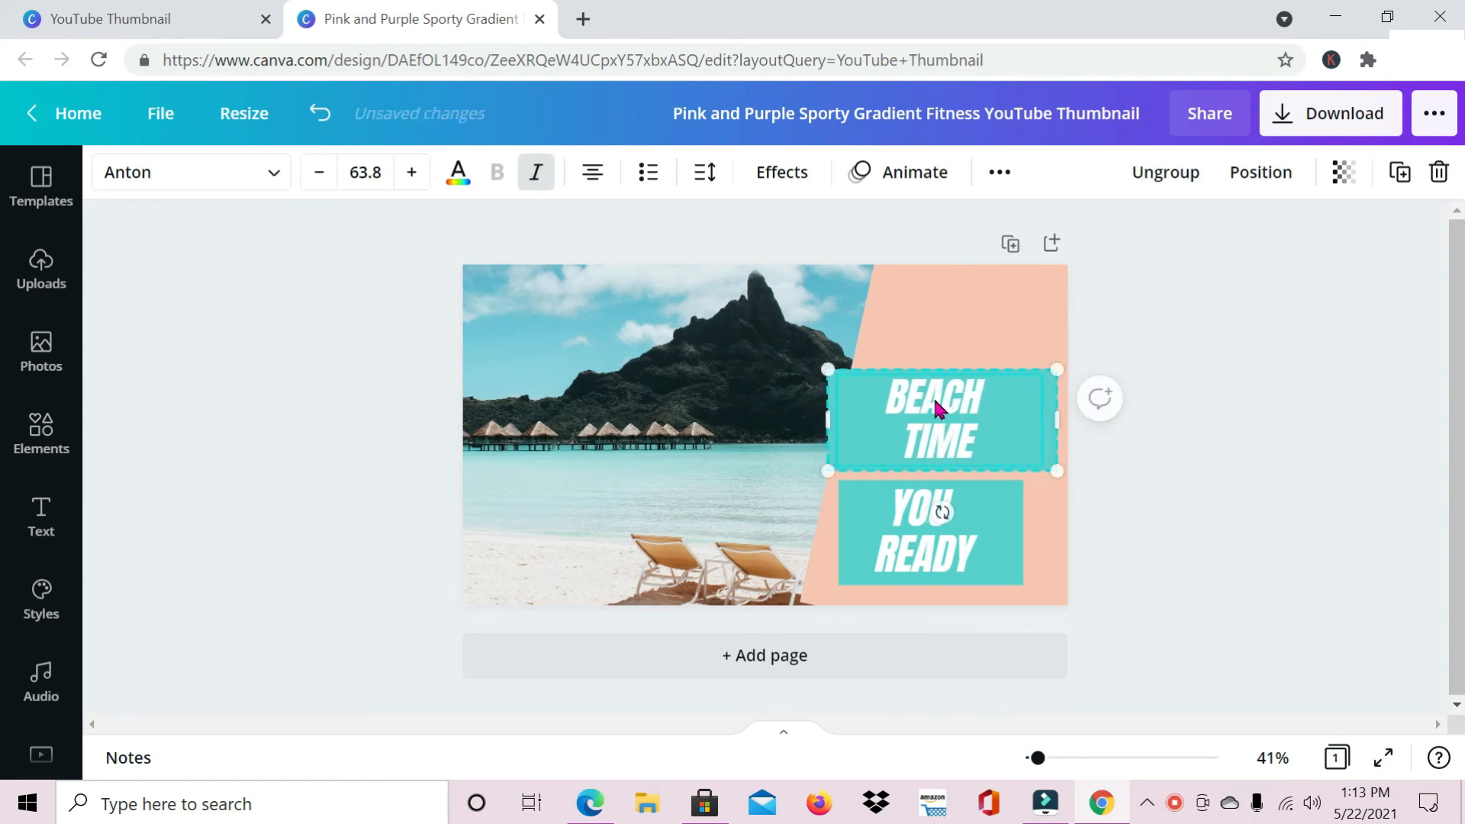
pyautogui.click(908, 326)
pyautogui.click(760, 339)
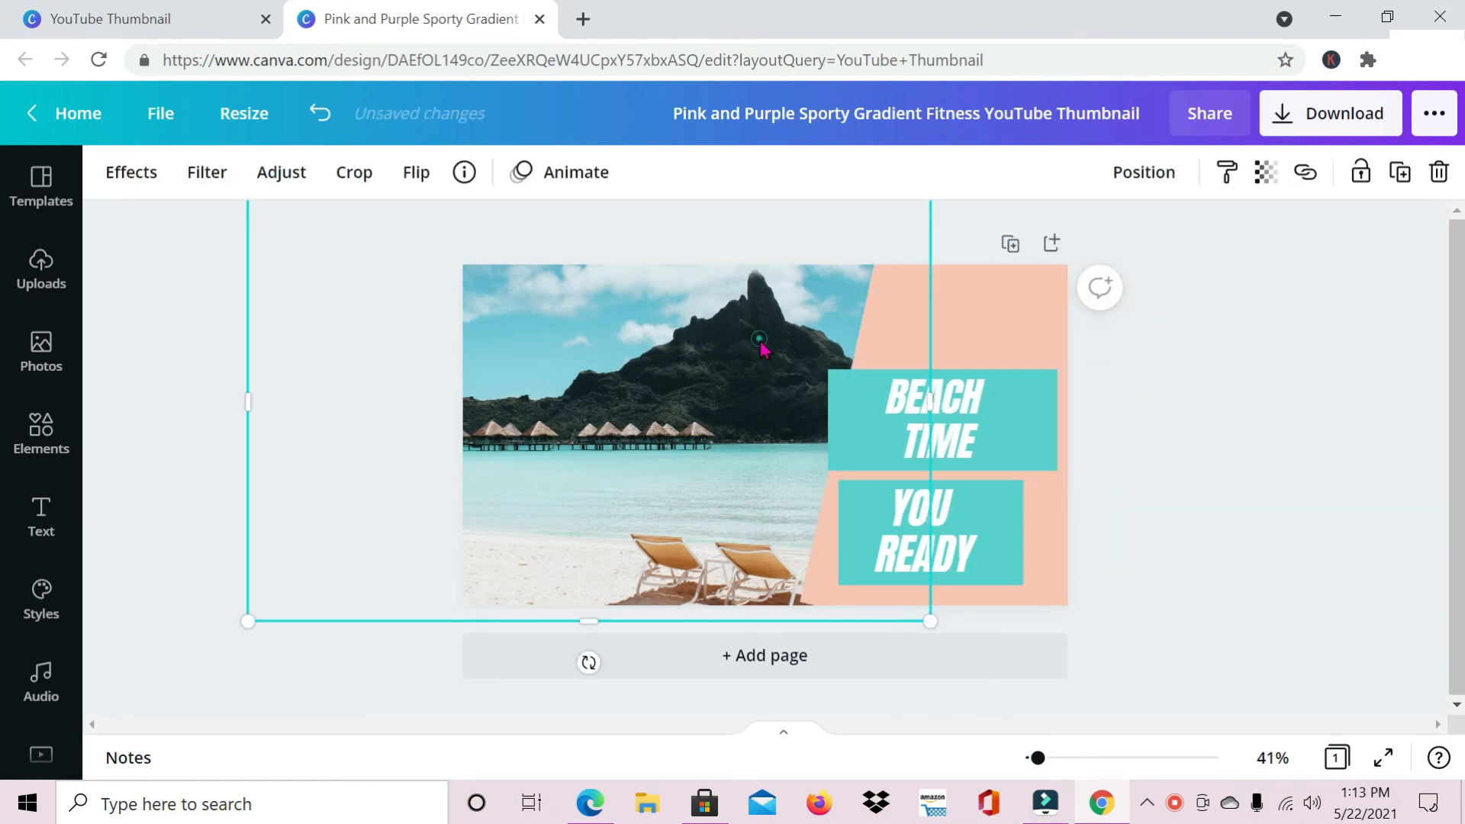
pyautogui.click(876, 398)
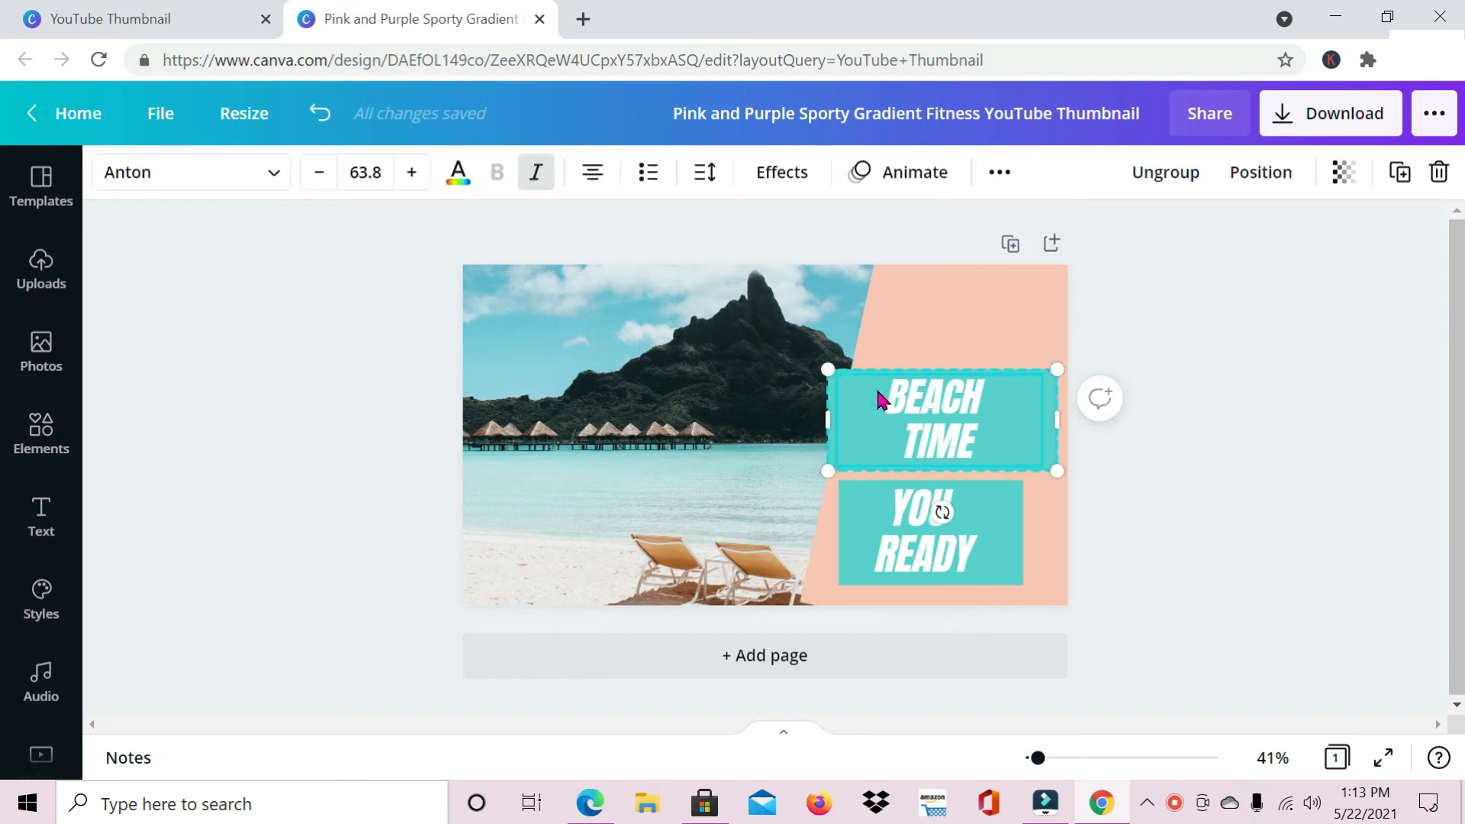
pyautogui.moveTo(889, 341)
pyautogui.mouseDown()
pyautogui.moveTo(873, 356)
pyautogui.moveTo(893, 363)
pyautogui.mouseUp()
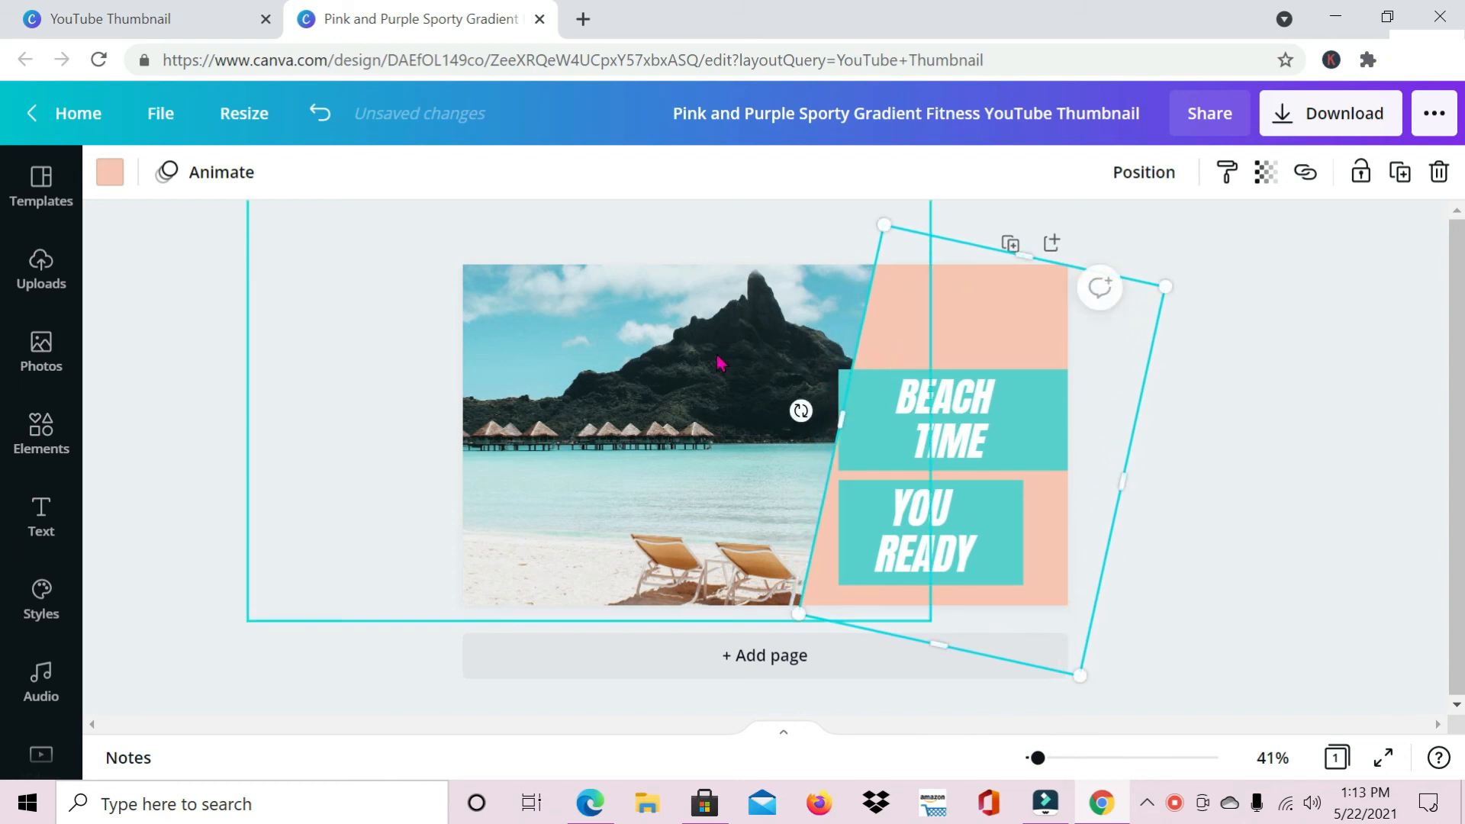
pyautogui.click(954, 391)
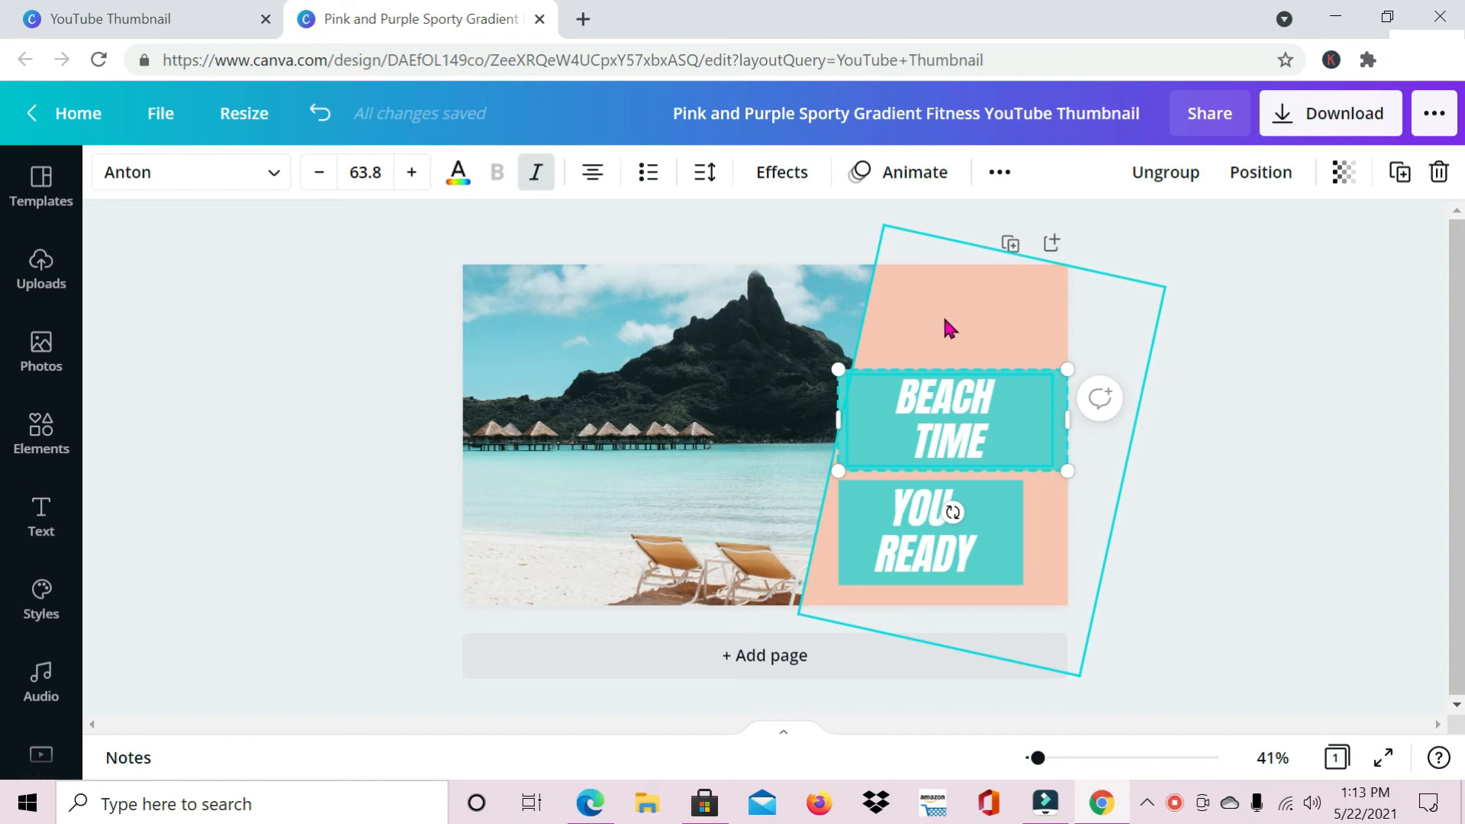
# Lock the beach photo and the slanted peach panel in place.
pyautogui.click(759, 352)
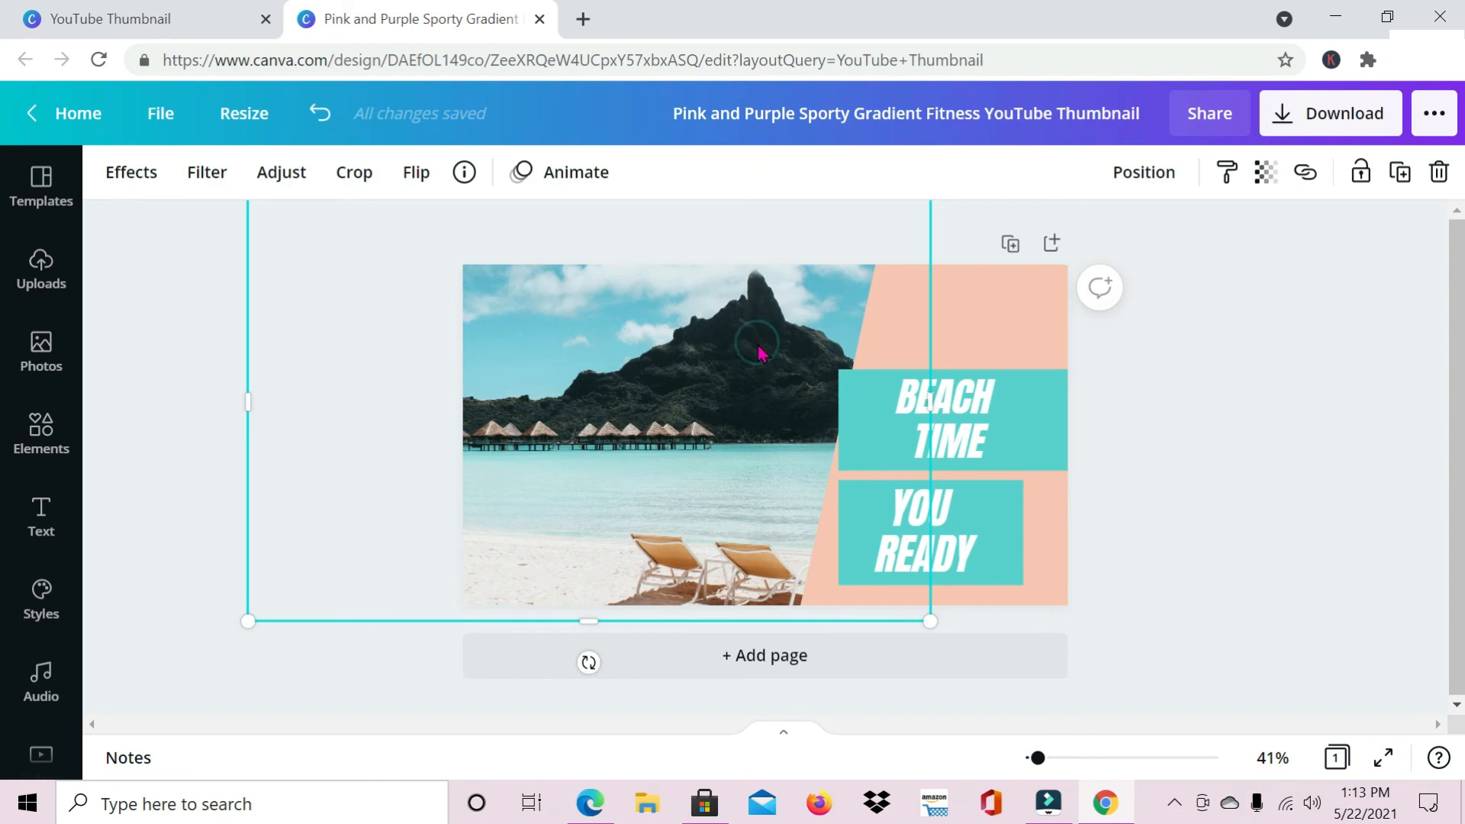
pyautogui.click(1361, 182)
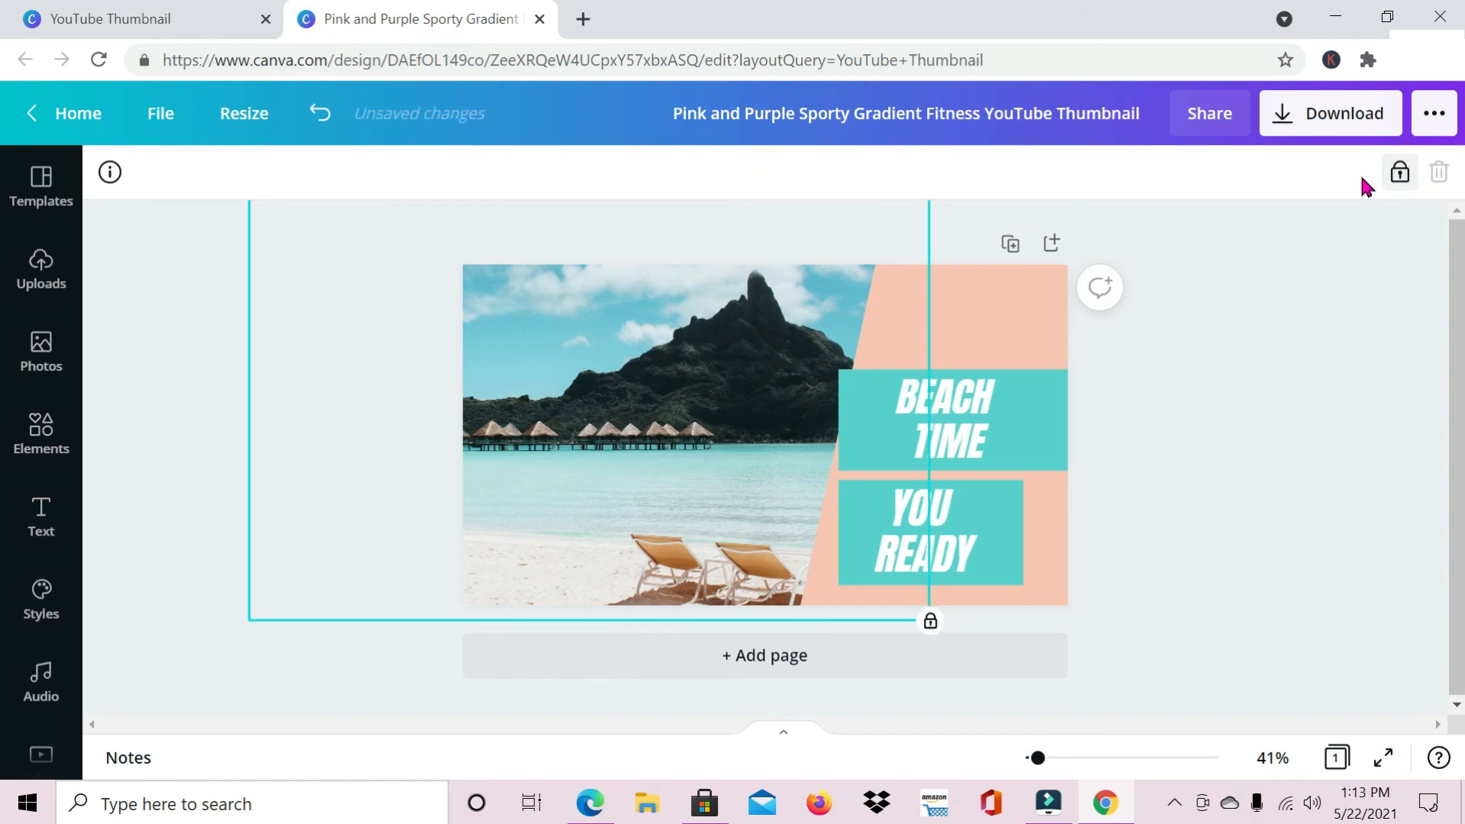
pyautogui.click(1023, 311)
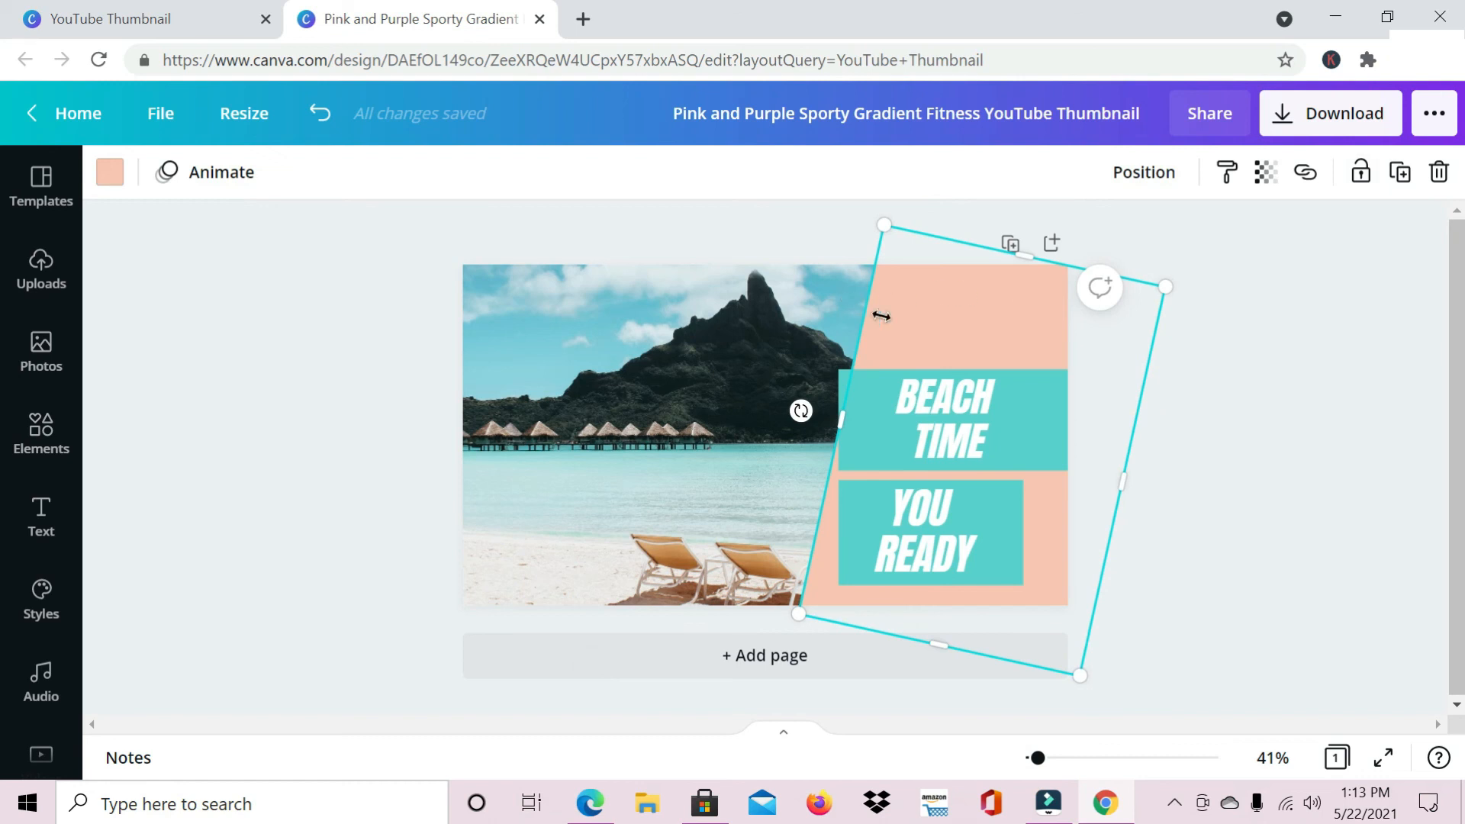
pyautogui.click(1361, 174)
# Move the BEACH TIME box a little higher above YOU READY, over the locked panel and photo.
pyautogui.moveTo(1008, 431); pyautogui.dragTo(1007, 386)
pyautogui.click(962, 359)
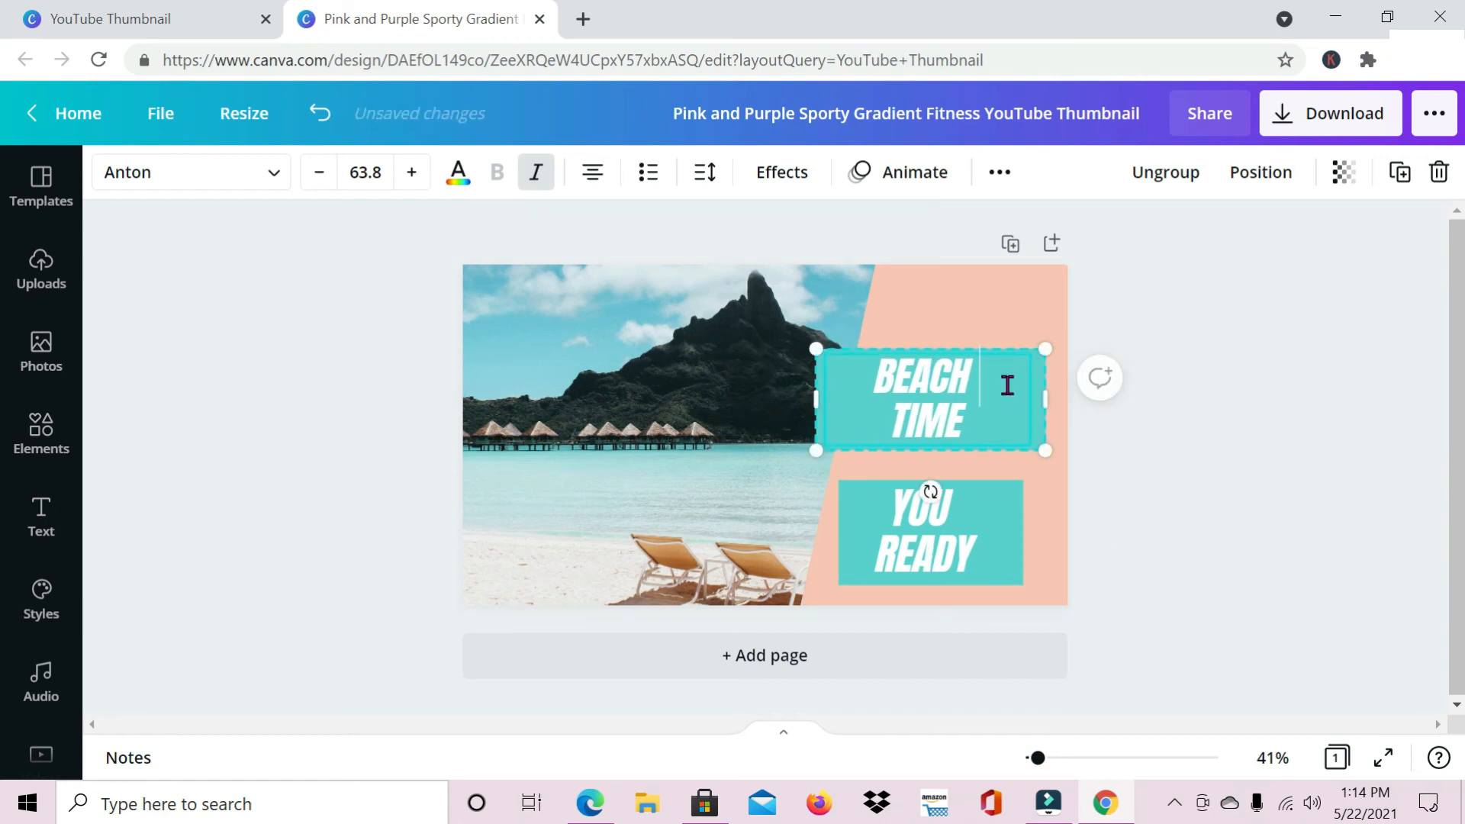
pyautogui.click(946, 307)
pyautogui.click(754, 328)
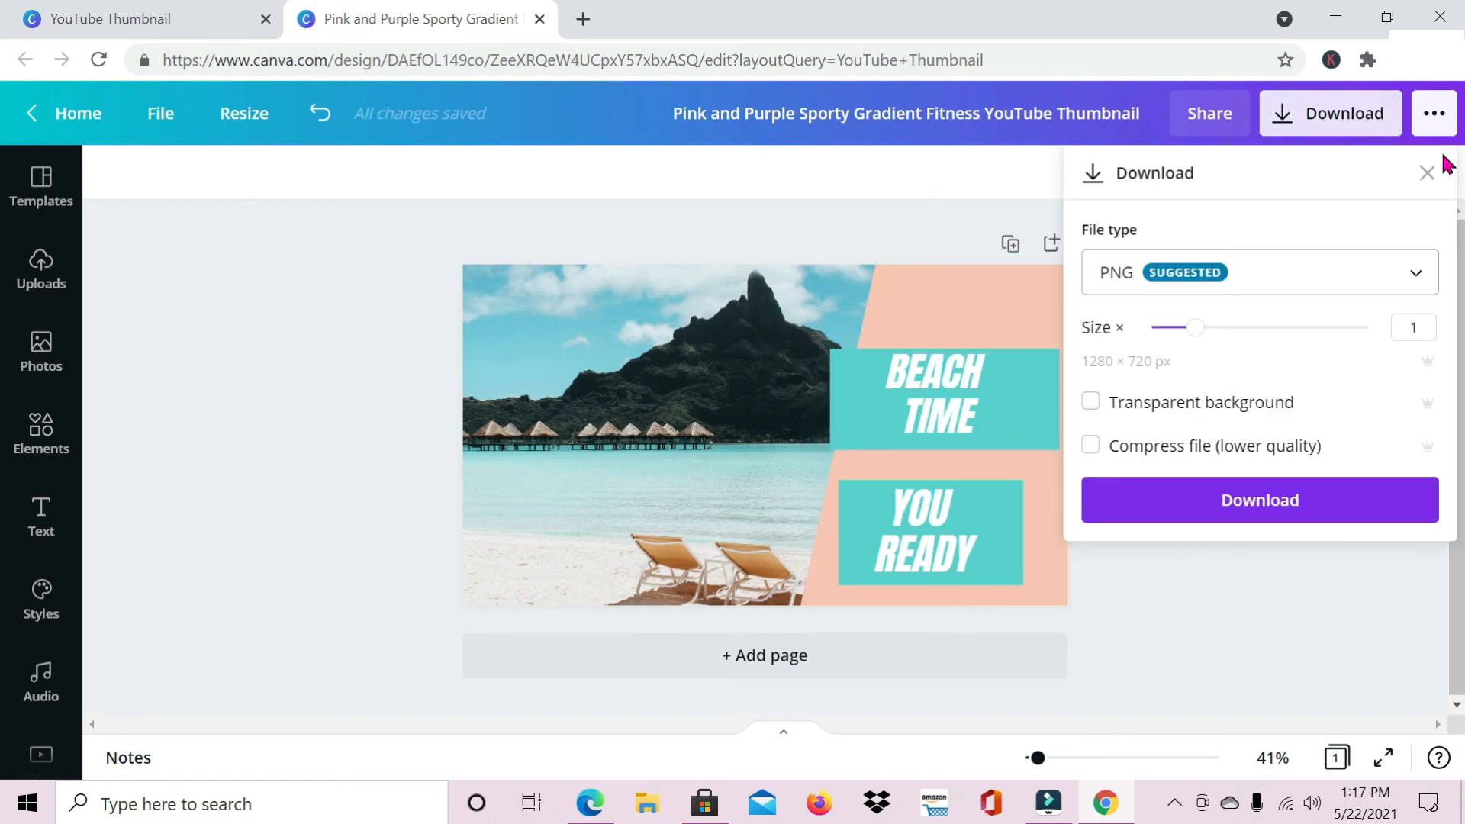
# Examine the download file type and size options, and look over the finished thumbnail.
pyautogui.click(1426, 169)
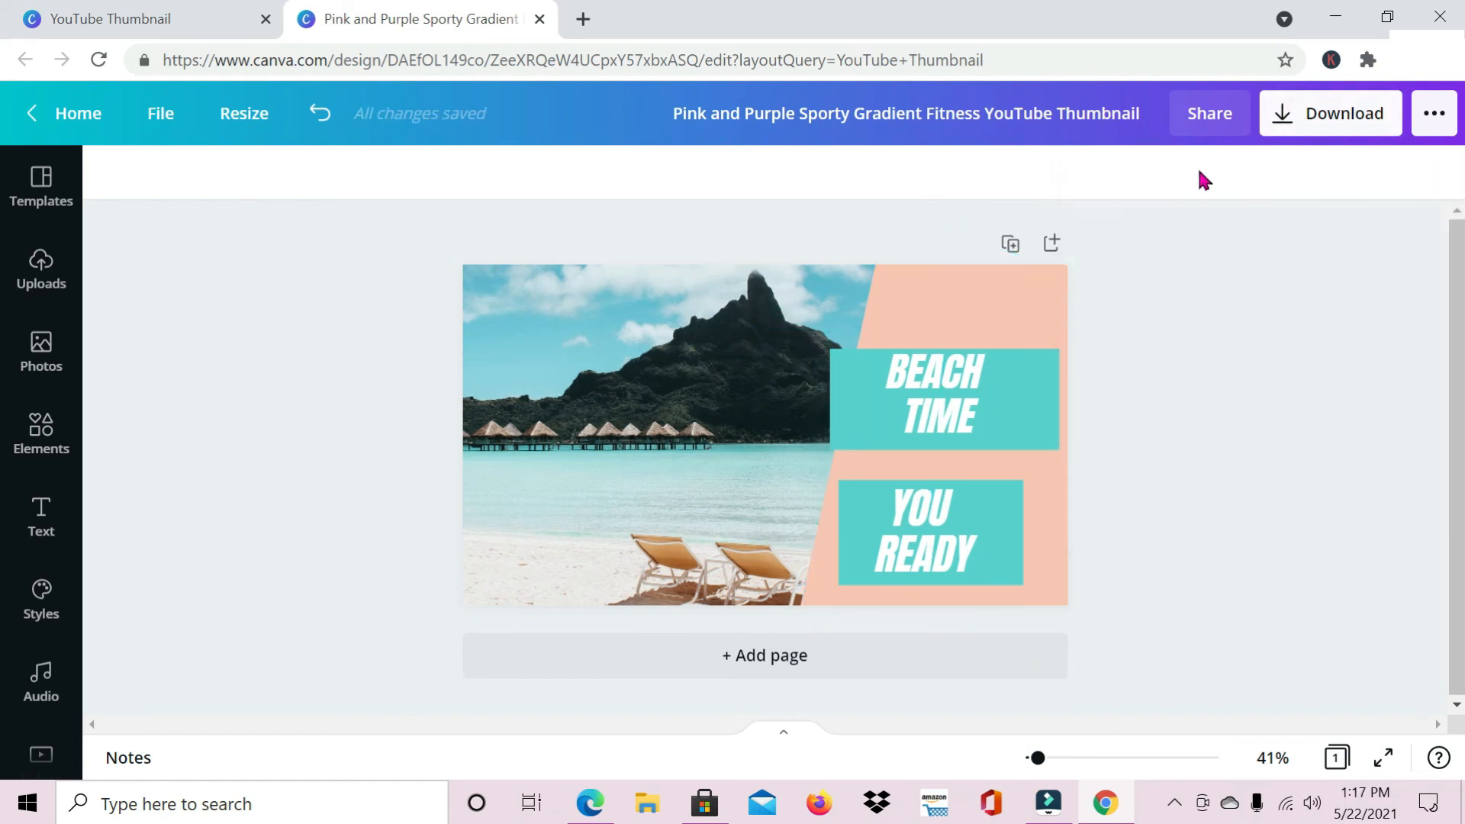
pyautogui.click(1283, 131)
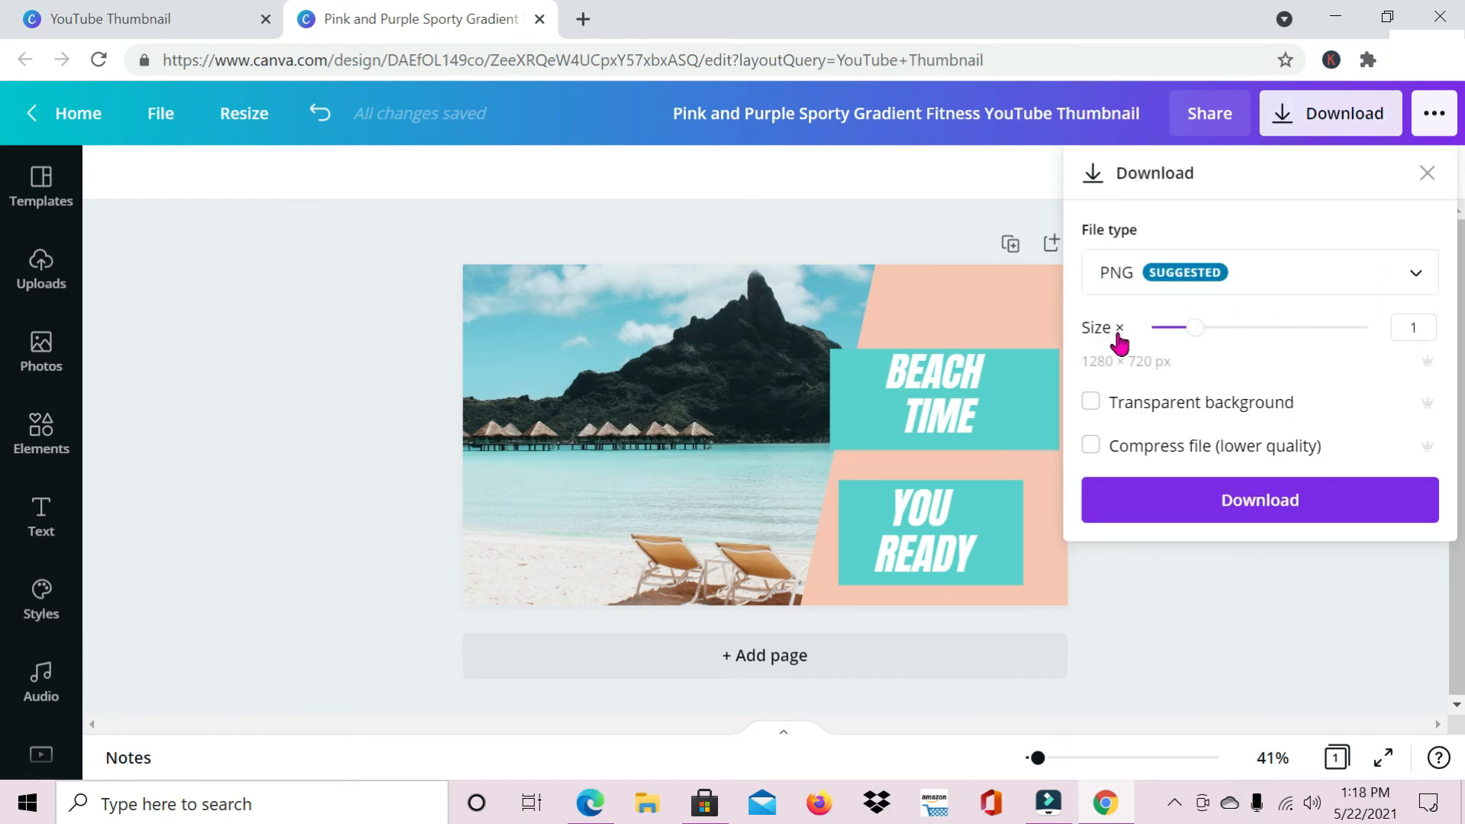
pyautogui.click(950, 185)
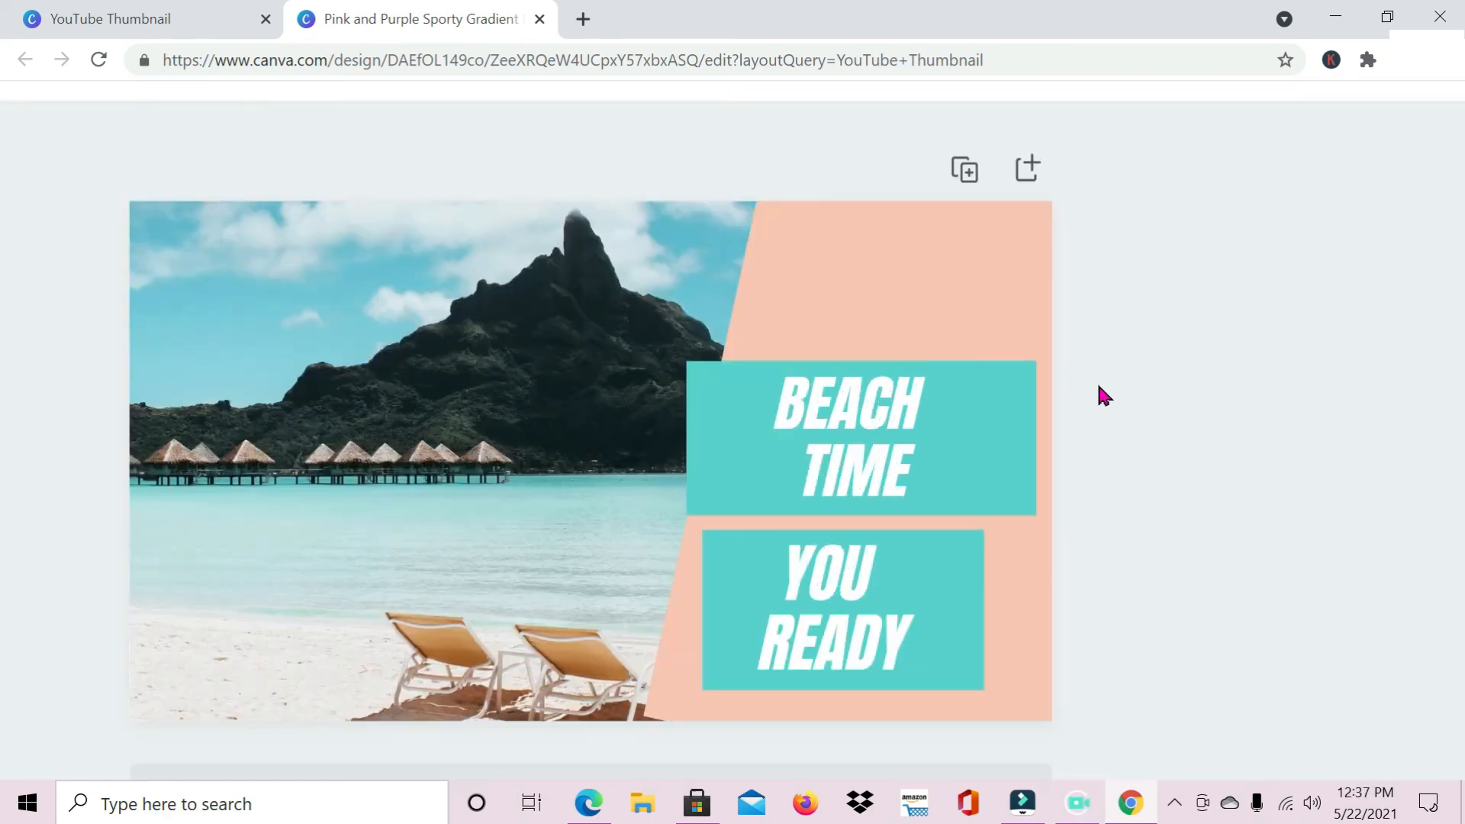
pyautogui.scroll(1, 1096, 381)
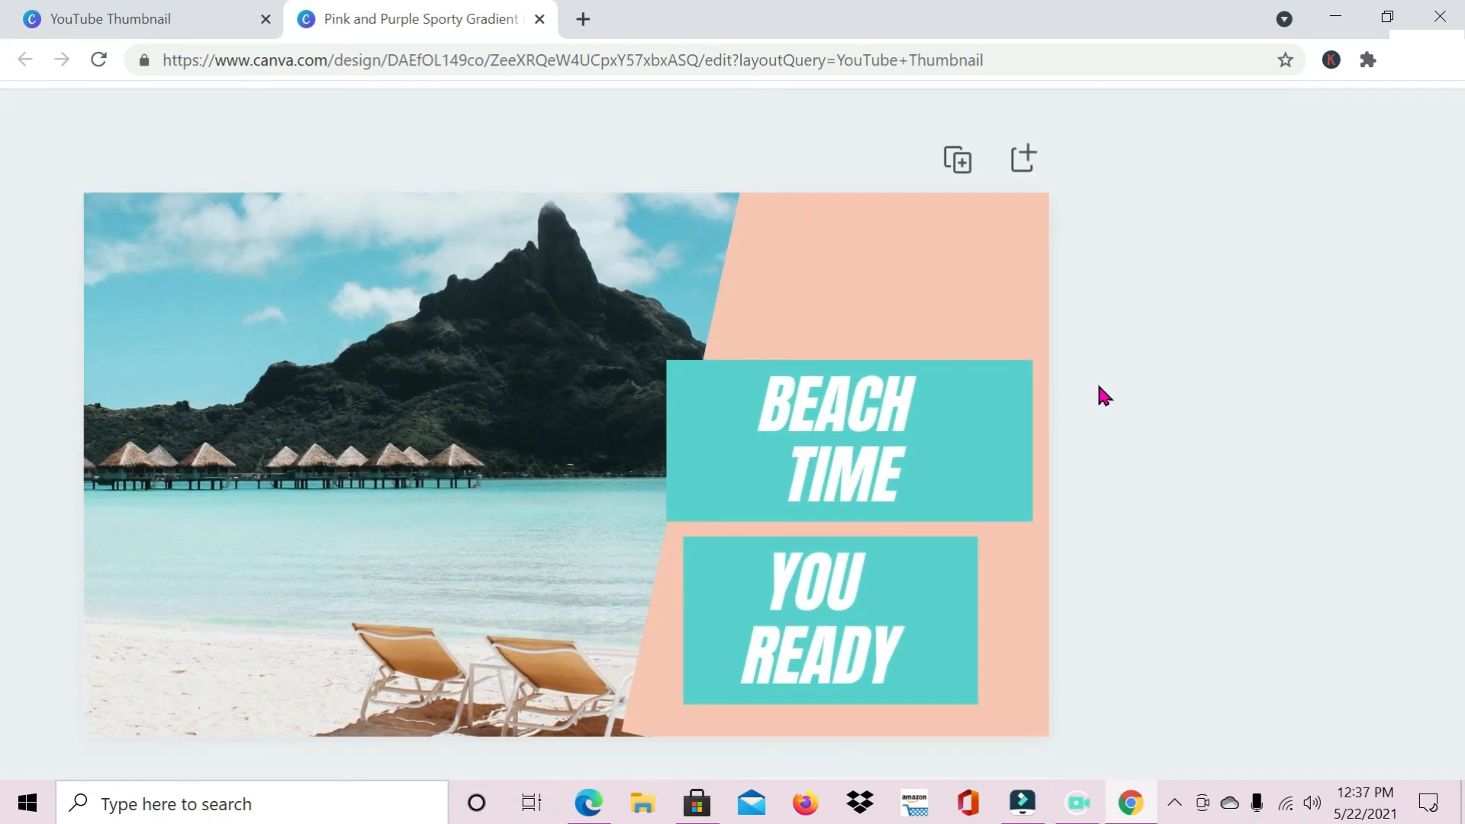